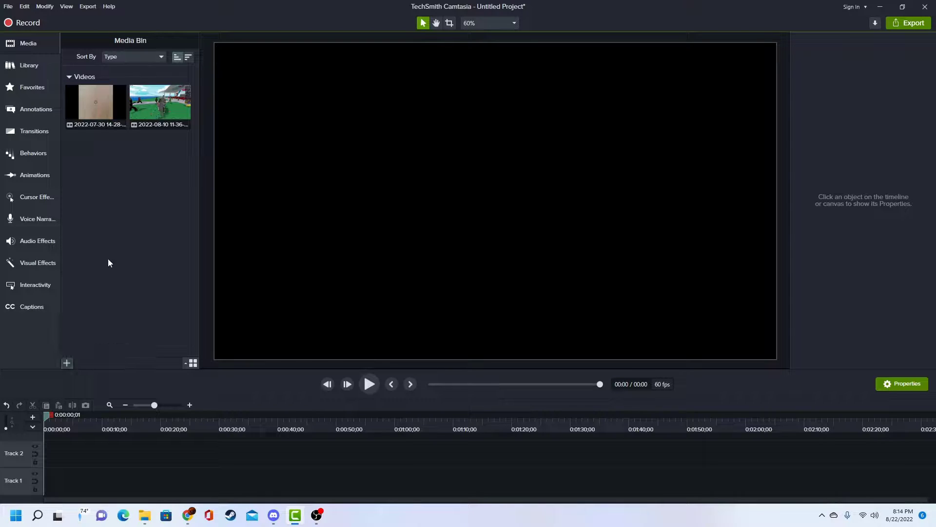
pyautogui.click(143, 121)
pyautogui.moveTo(172, 112); pyautogui.dragTo(45, 457)
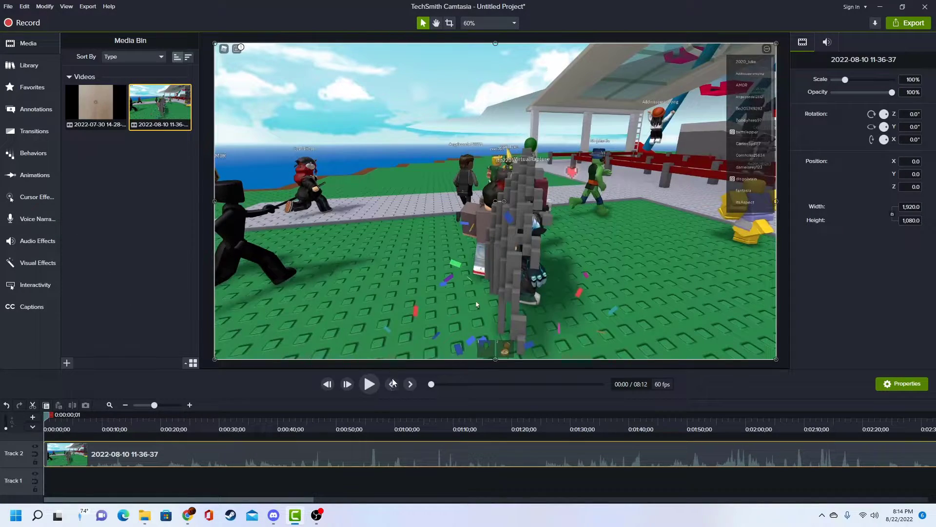
pyautogui.click(369, 385)
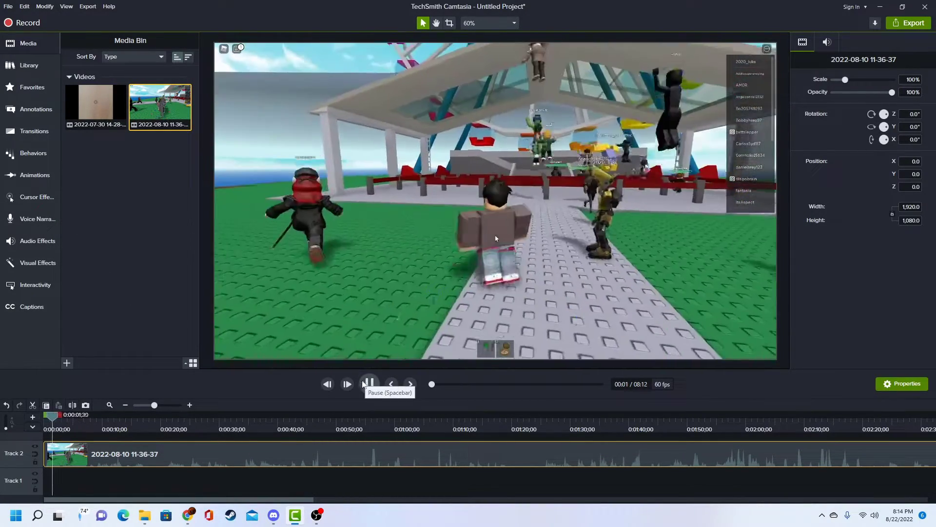
pyautogui.click(368, 385)
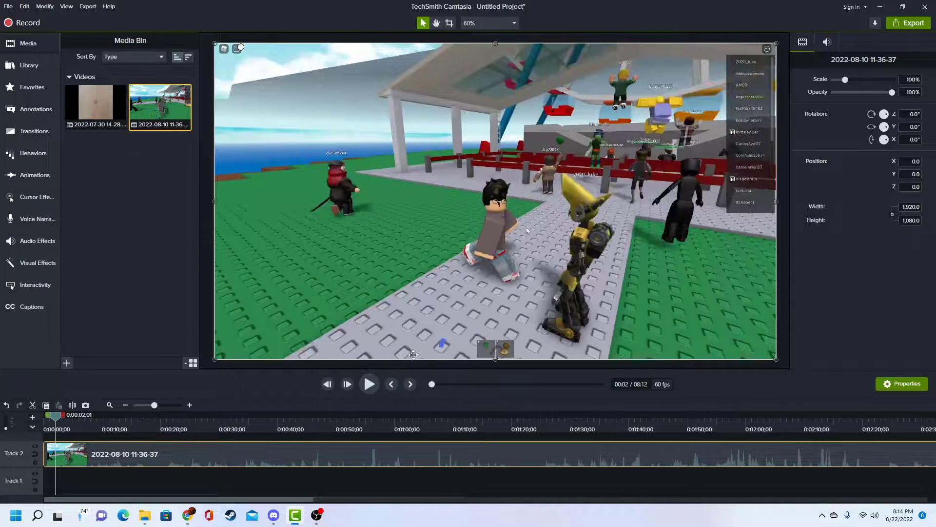
# - Scrub through the Track 2 clip and play short parts from about 35 seconds and from the beginning
pyautogui.moveTo(55, 420); pyautogui.dragTo(932, 421)
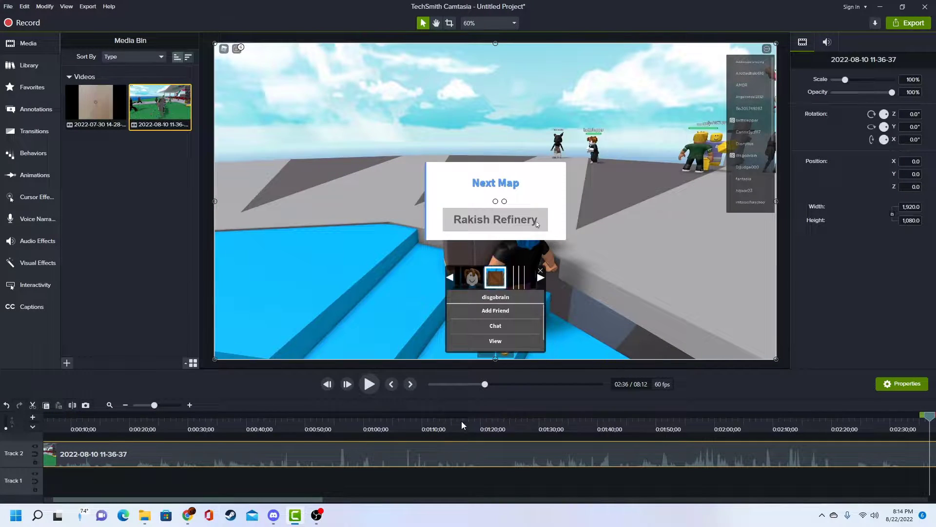
pyautogui.click(220, 428)
pyautogui.press('space')
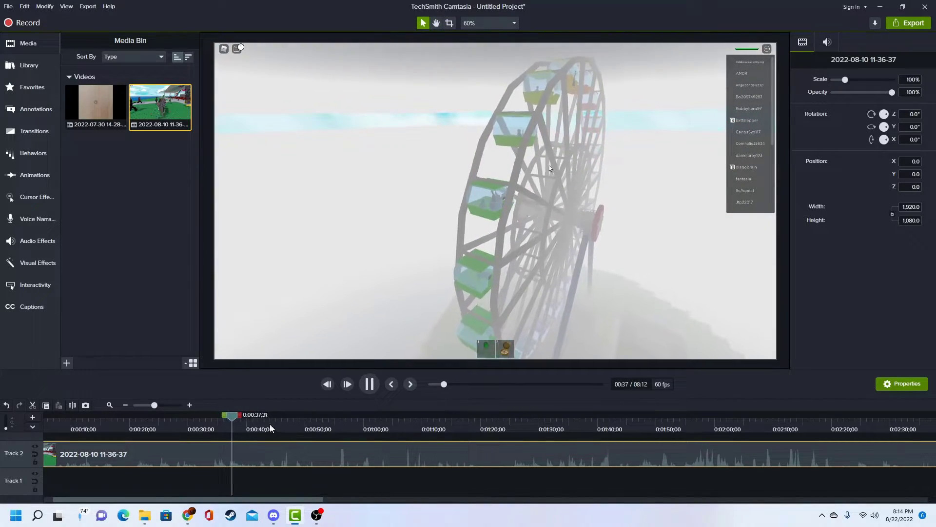
pyautogui.moveTo(233, 416); pyautogui.dragTo(45, 416)
pyautogui.press('space')
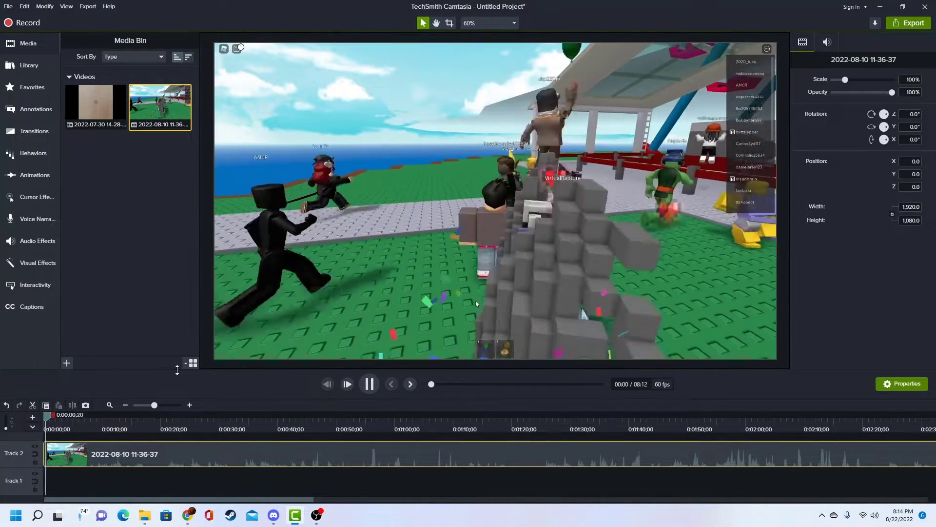
pyautogui.press('space')
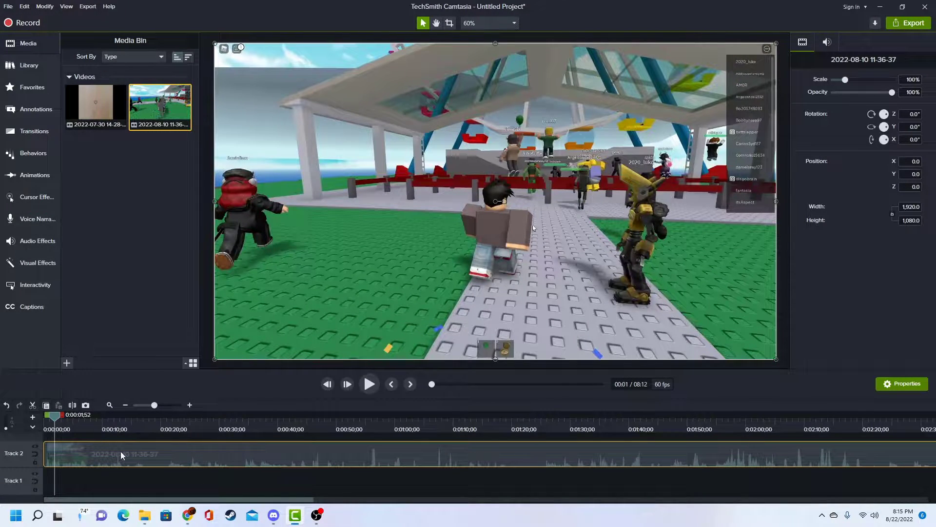
# - Fit all media within the visible timeline, and magnify the timeline until individual frames can be distinguished
pyautogui.moveTo(247, 503); pyautogui.dragTo(87, 497)
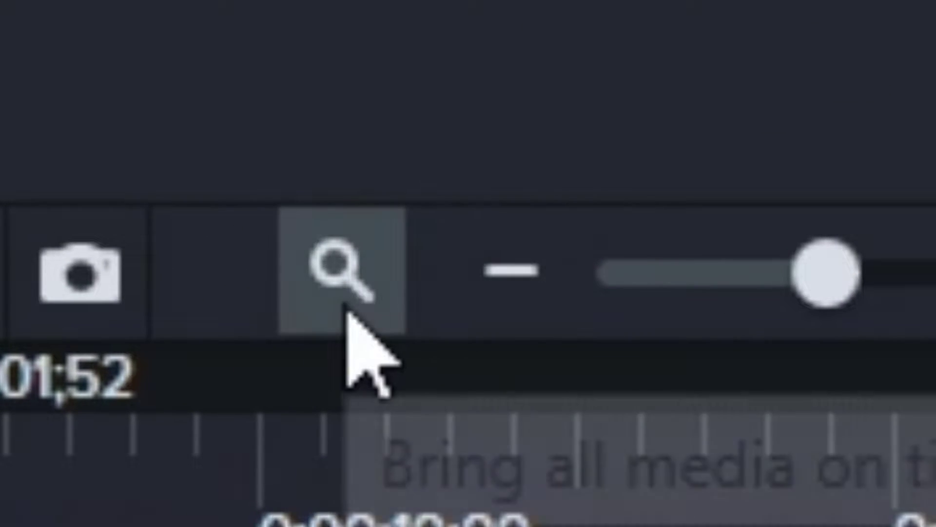
pyautogui.click(348, 312)
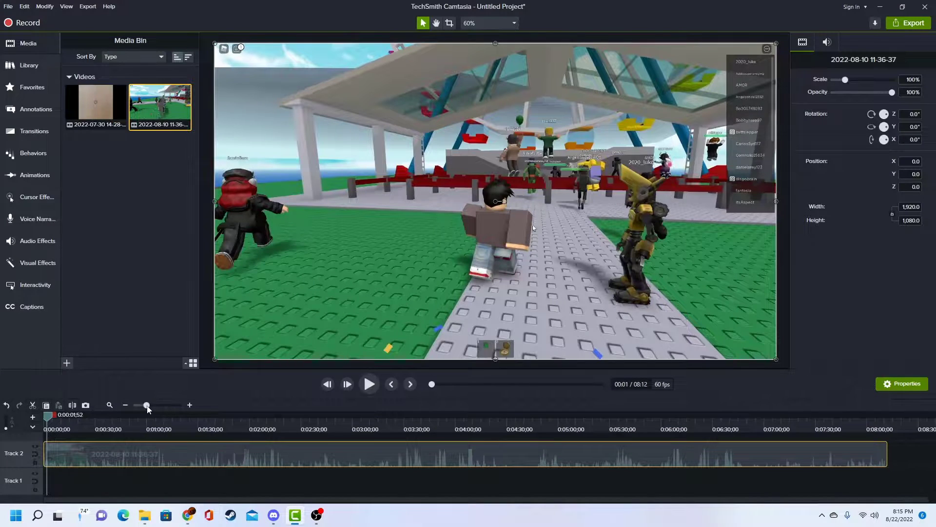
pyautogui.moveTo(147, 405); pyautogui.dragTo(261, 393)
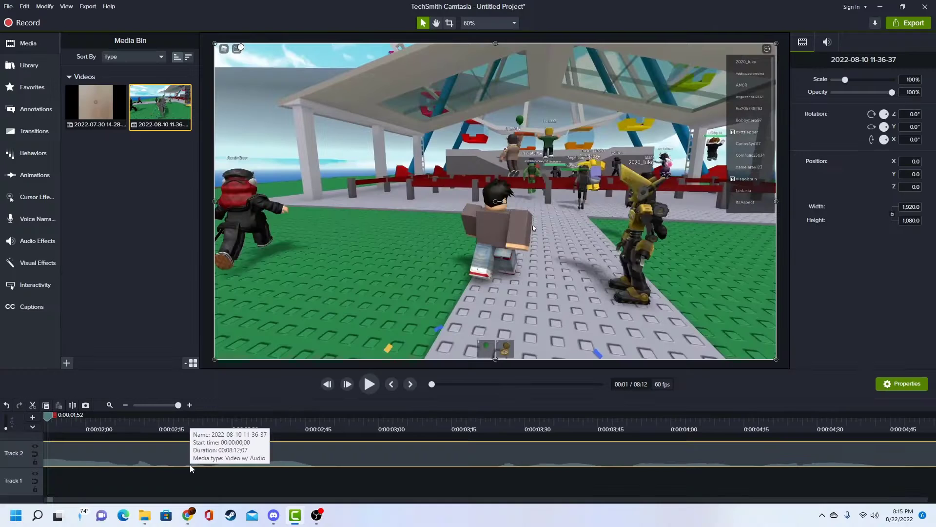
# - Step the playhead backward and forward frame by frame, stopping at 0:00:01;46
pyautogui.press(',')
pyautogui.press(',')
pyautogui.press(',')
pyautogui.press(',')
pyautogui.press(',')
pyautogui.press(',')
pyautogui.press(',')
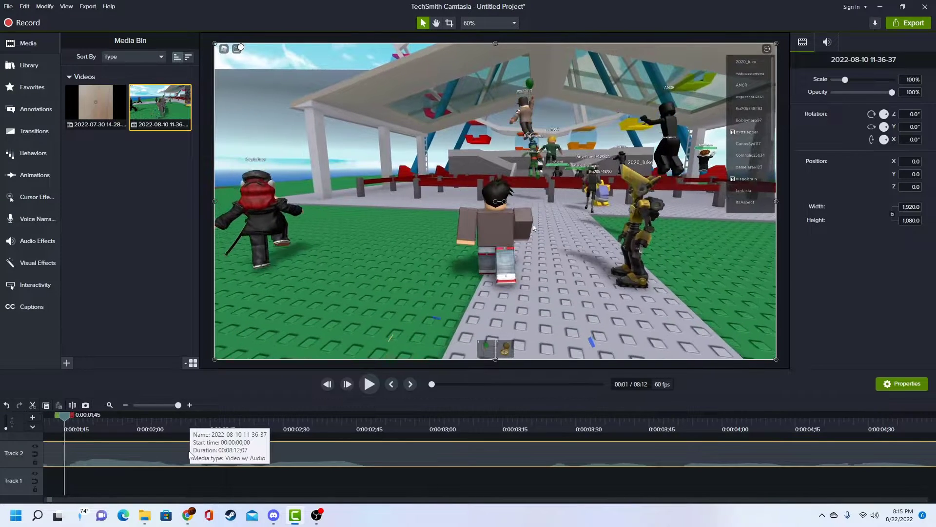
pyautogui.press(',')
pyautogui.press('.')
pyautogui.press('.')
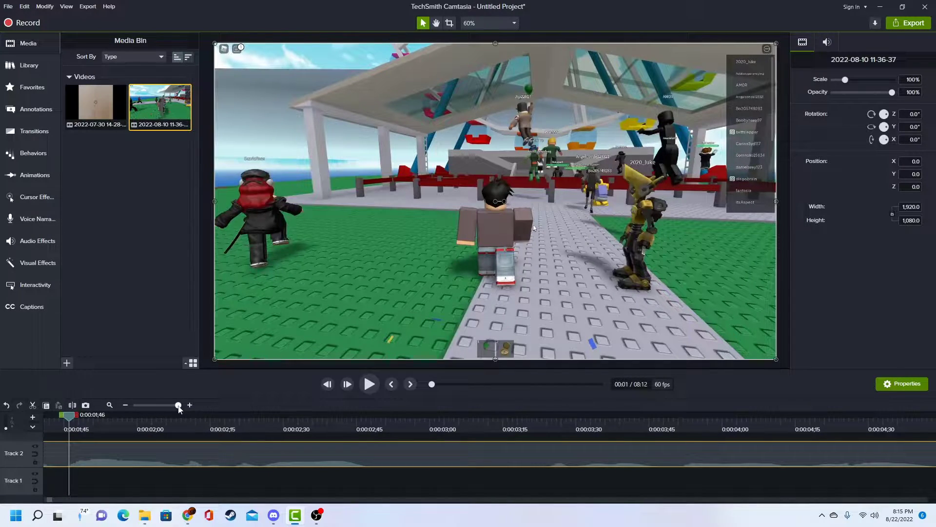
# - Reduce the timeline magnification, return the playhead to the start of the timeline, and deselect the clip
pyautogui.moveTo(178, 408); pyautogui.dragTo(136, 406)
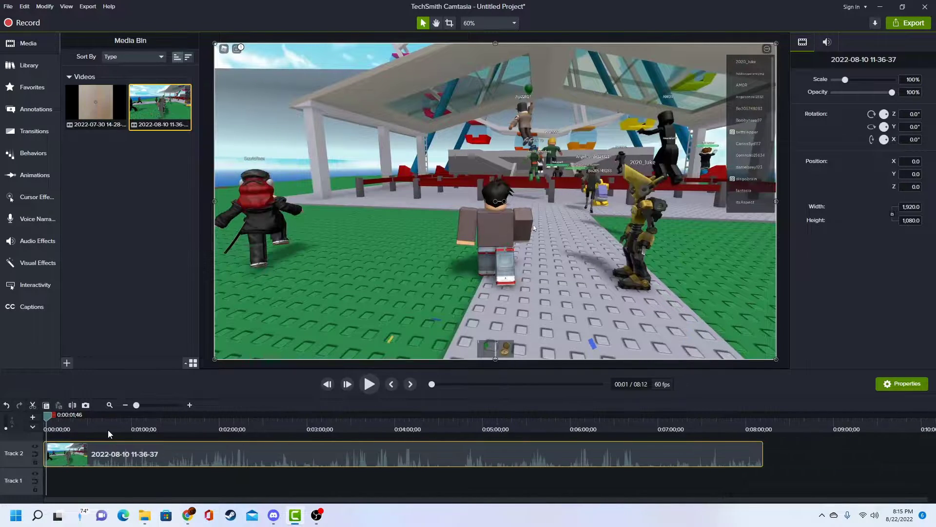
pyautogui.moveTo(108, 434); pyautogui.dragTo(156, 434)
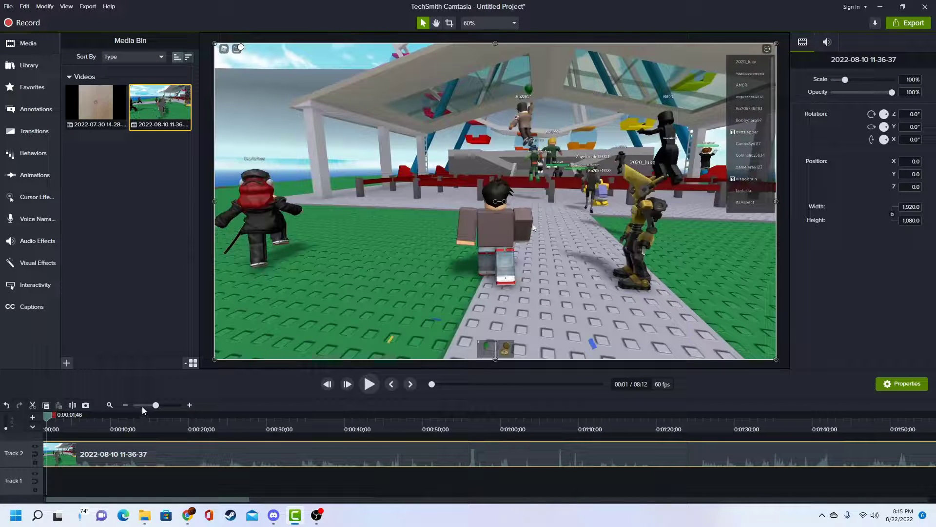
pyautogui.moveTo(98, 500); pyautogui.dragTo(72, 494)
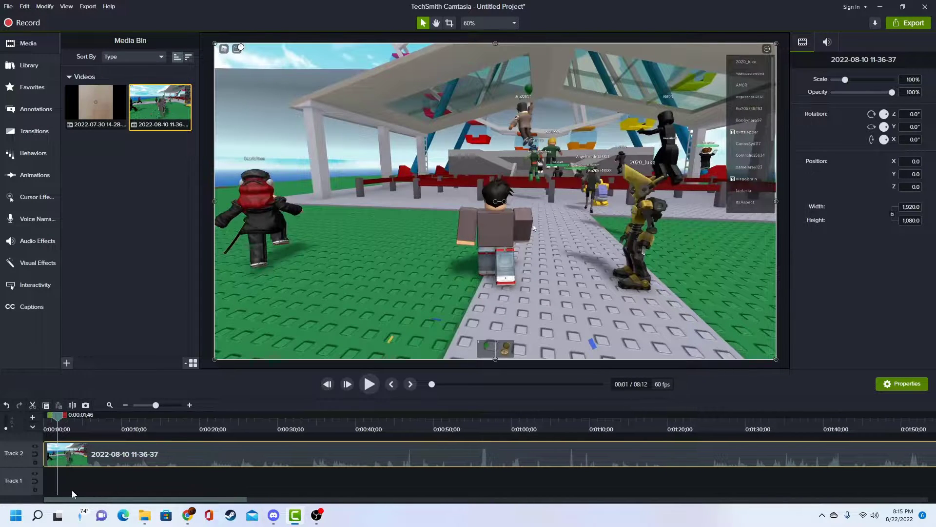
pyautogui.hotkey('ctrl', 'Home')
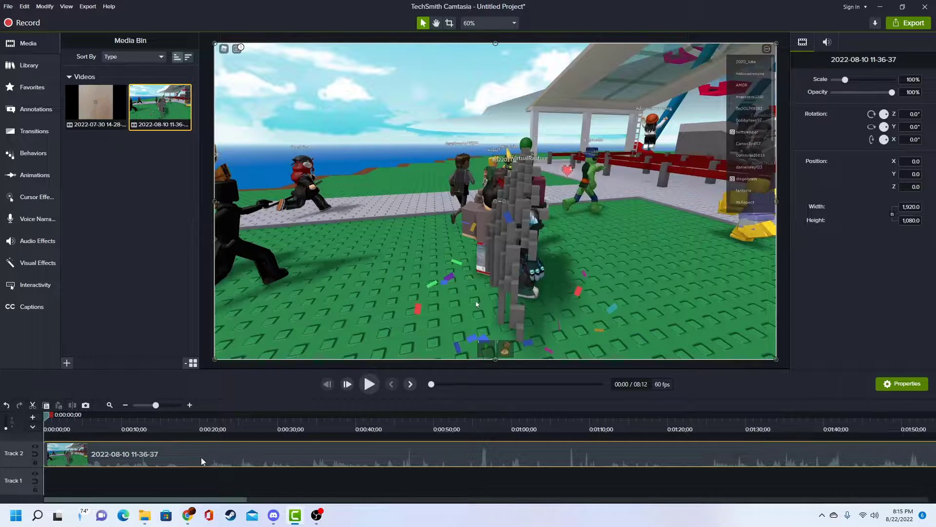
pyautogui.click(200, 481)
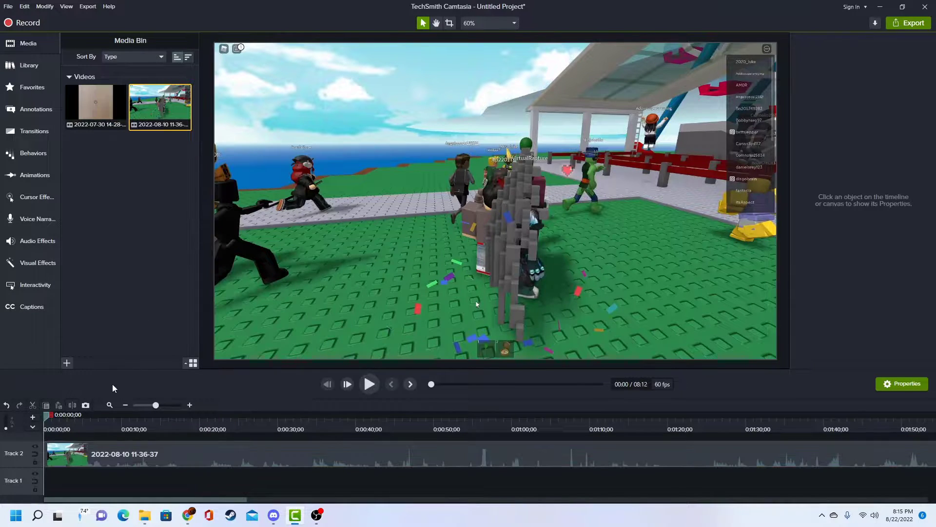
# - Try splitting the Track 2 clip at about 5 and 10 seconds, and undo the splits
pyautogui.click(84, 423)
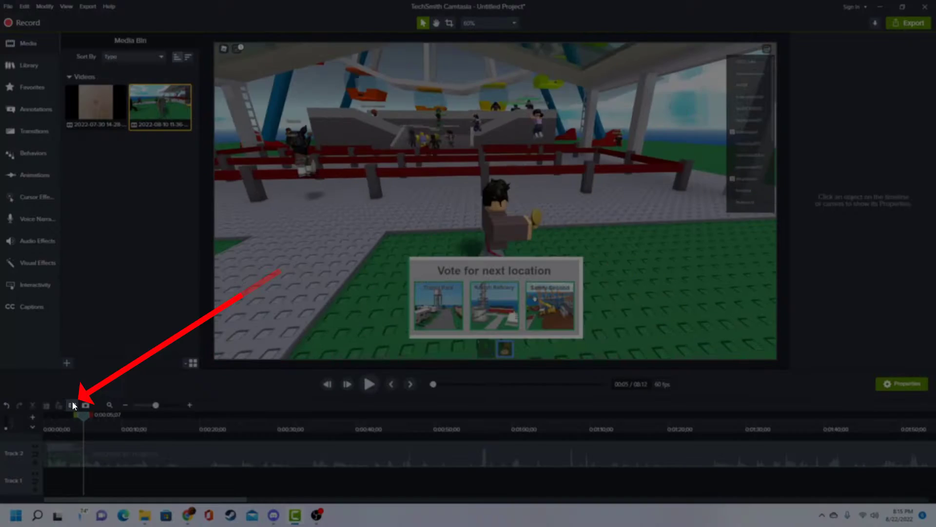
pyautogui.click(97, 447)
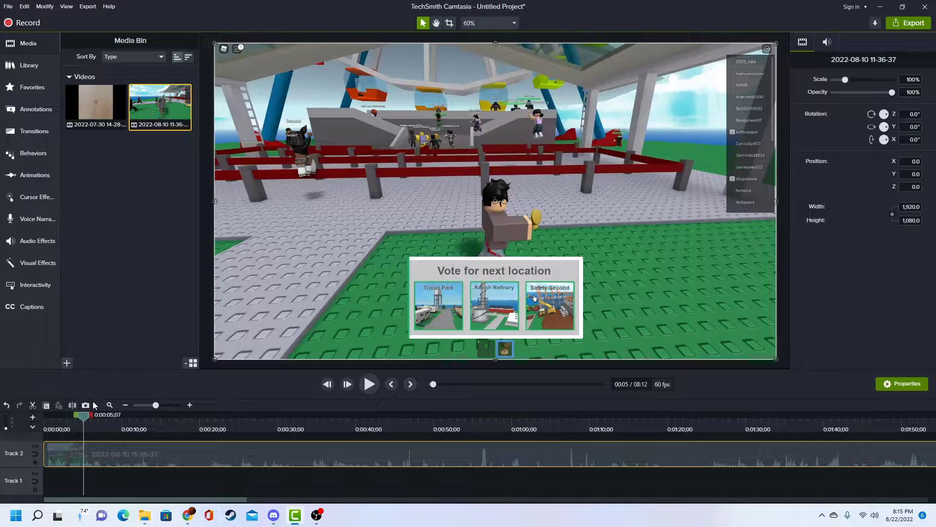
pyautogui.moveTo(83, 416); pyautogui.dragTo(125, 423)
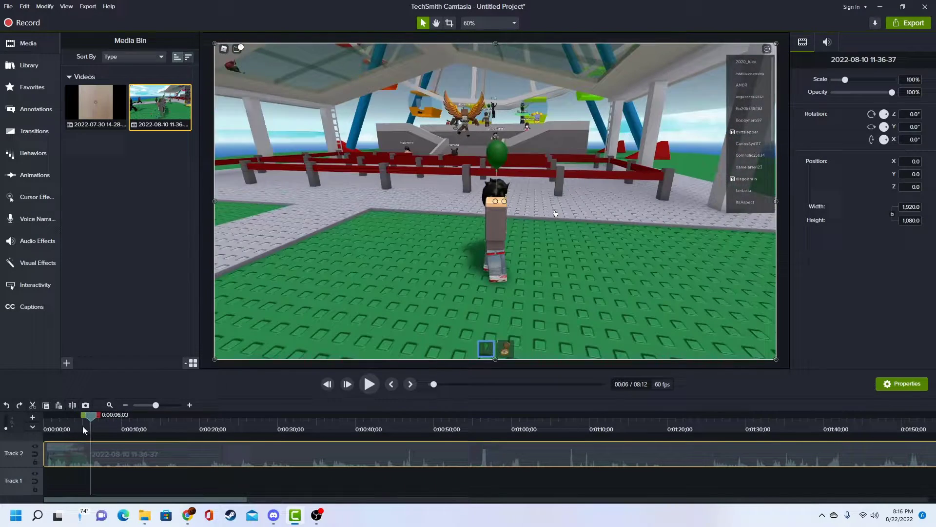
pyautogui.click(83, 430)
pyautogui.press('s')
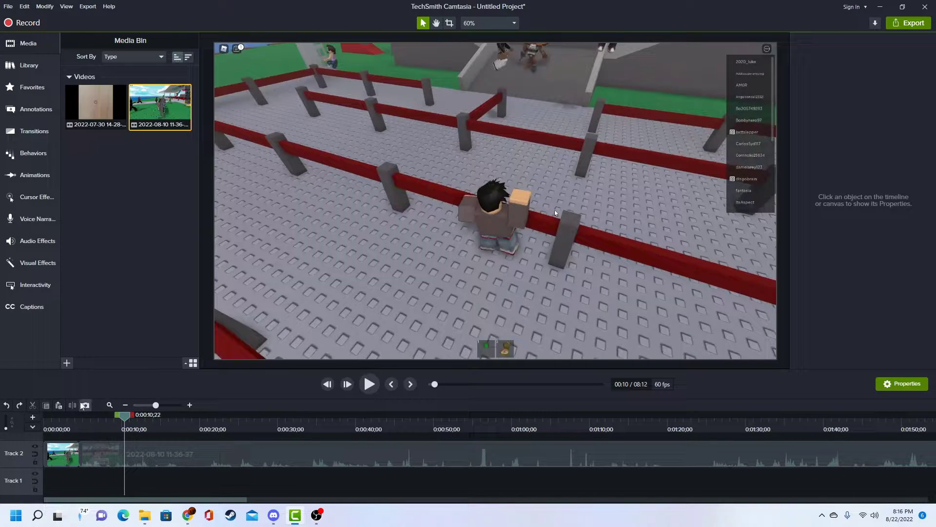
pyautogui.hotkey('ctrl', 'z')
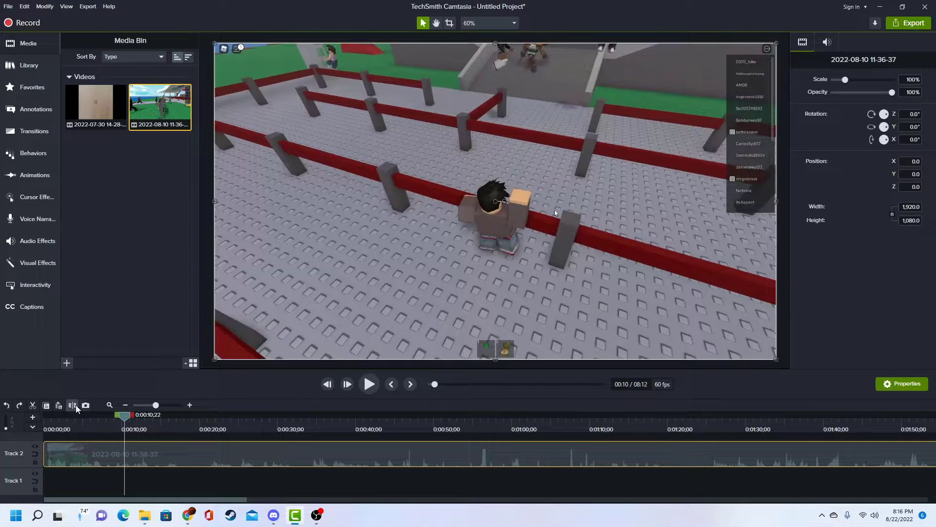
pyautogui.click(73, 406)
pyautogui.hotkey('ctrl', 'z')
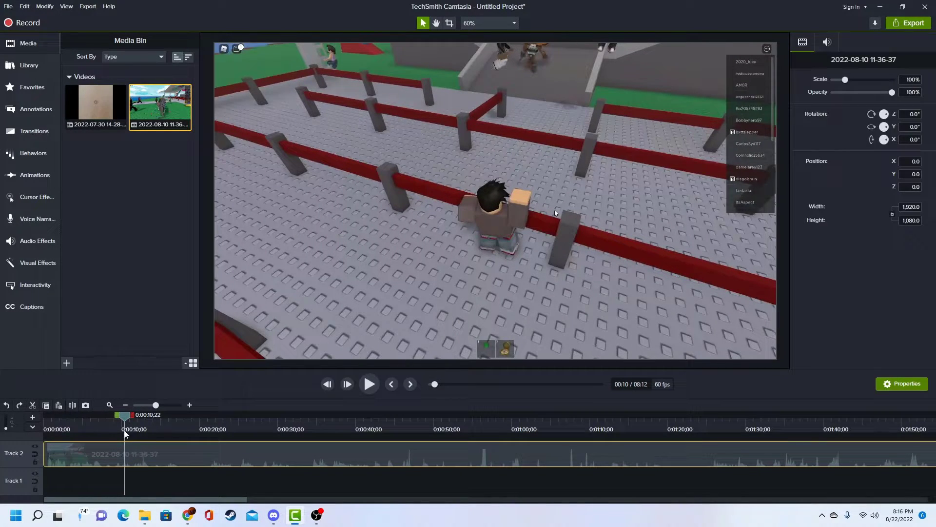
# - Split the Track 2 clip at about 20 and 25 seconds, and briefly play the footage after the second split
pyautogui.moveTo(124, 415); pyautogui.dragTo(244, 415)
pyautogui.press('s')
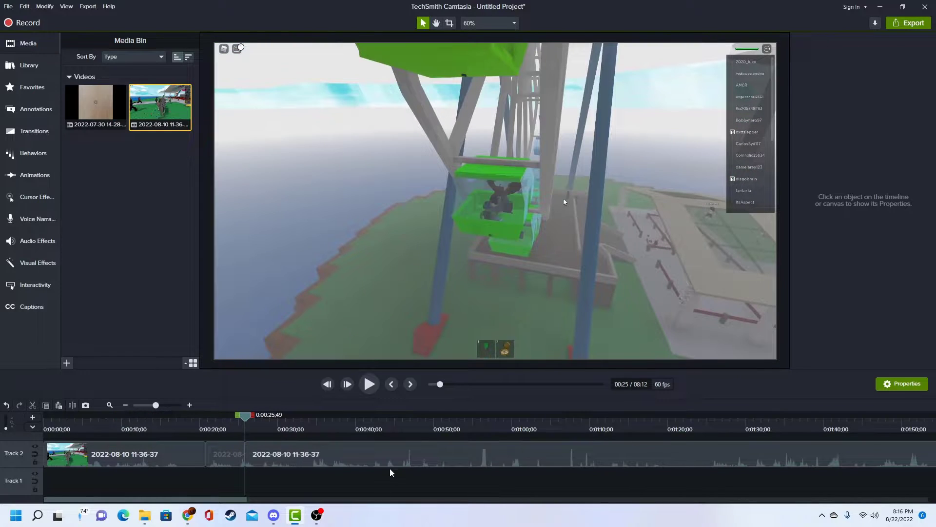
pyautogui.click(361, 455)
pyautogui.press('space')
pyautogui.press('space')
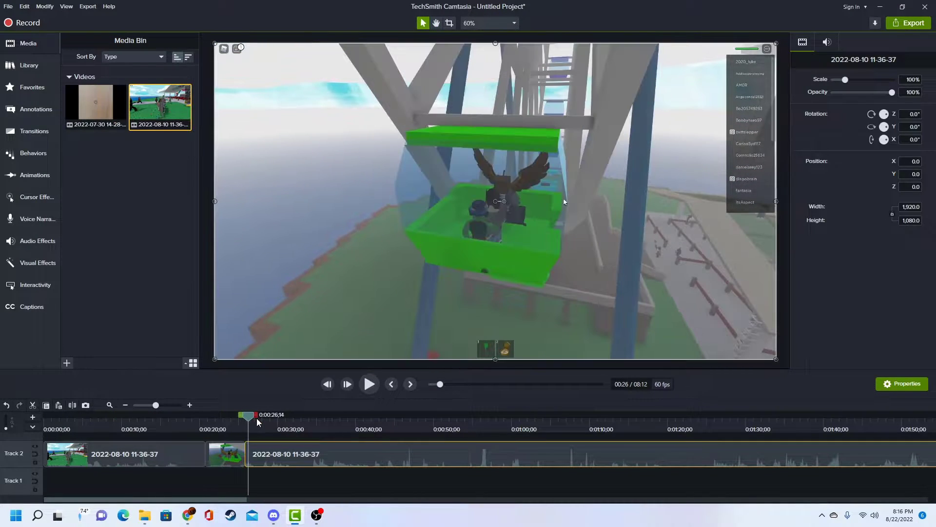
# - Delete the segment between the two splits and shift the remaining footage back to close the gap
pyautogui.click(216, 424)
pyautogui.click(230, 456)
pyautogui.press('Delete')
pyautogui.moveTo(282, 452); pyautogui.dragTo(238, 443)
# - Play the video across the new cut at about 20 seconds to check how the two parts join
pyautogui.click(162, 421)
pyautogui.press('space')
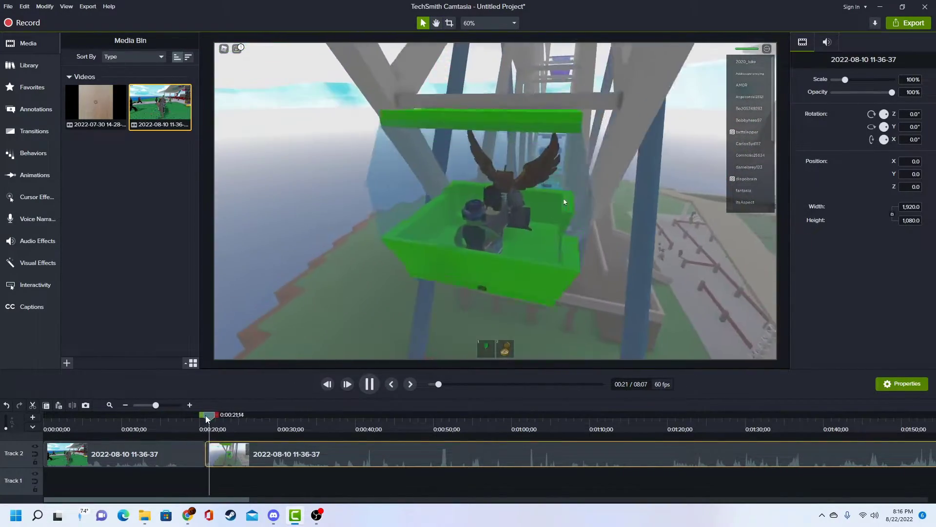
pyautogui.moveTo(205, 418); pyautogui.dragTo(201, 419)
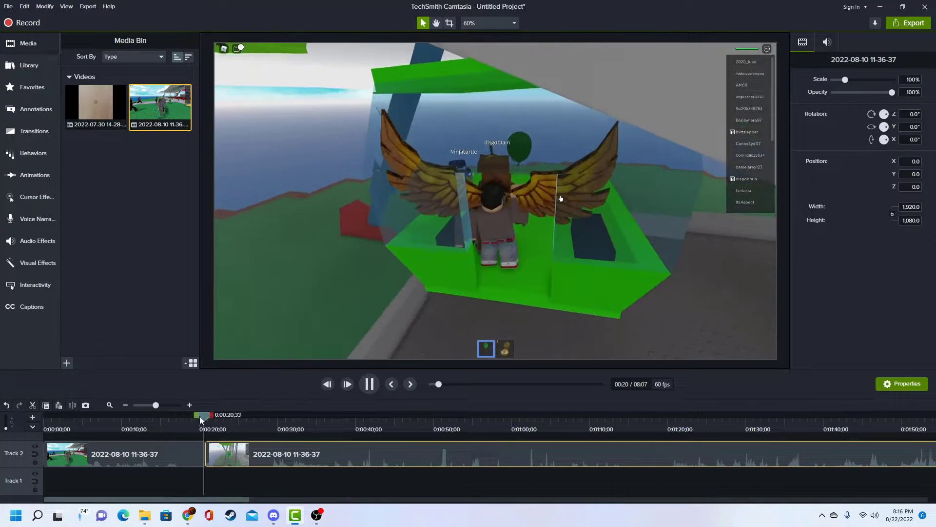
pyautogui.press('space')
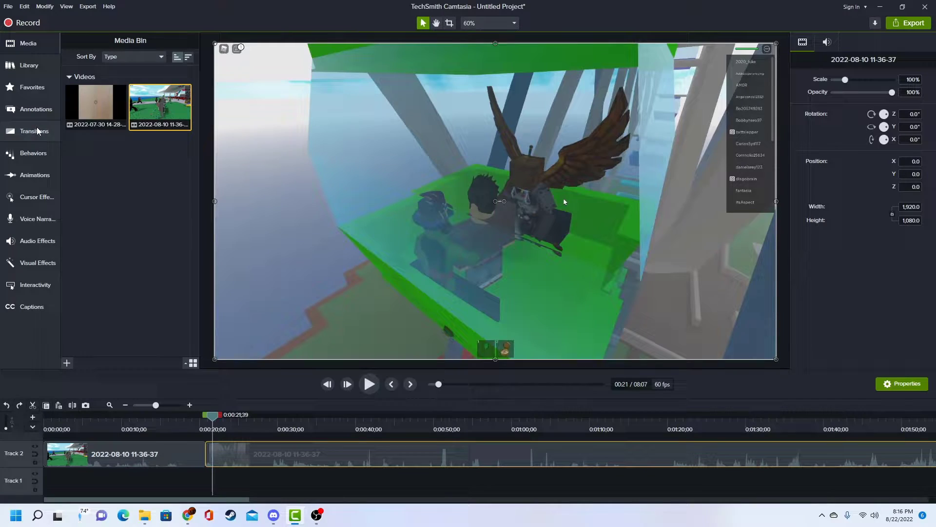
# - Apply the Page turn transition to the start of the first clip on Track 2
pyautogui.click(38, 131)
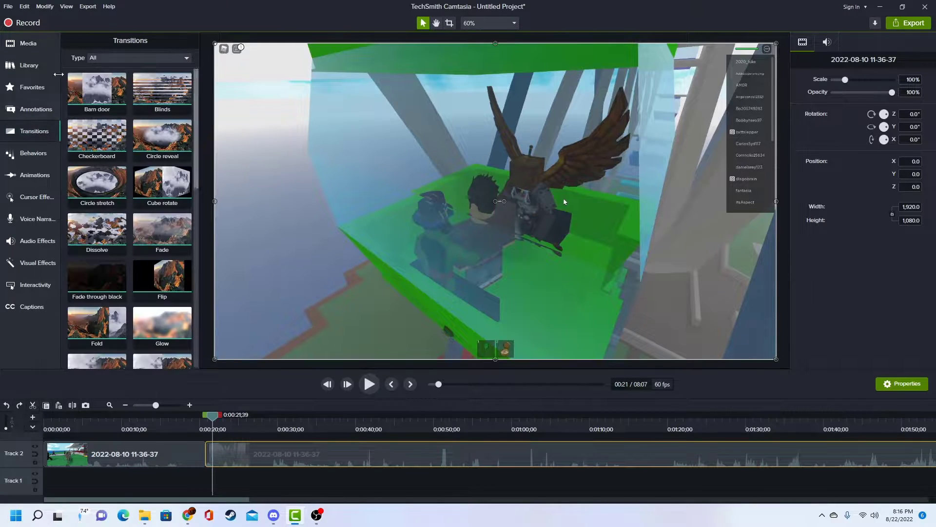
pyautogui.scroll(-5, 97, 224)
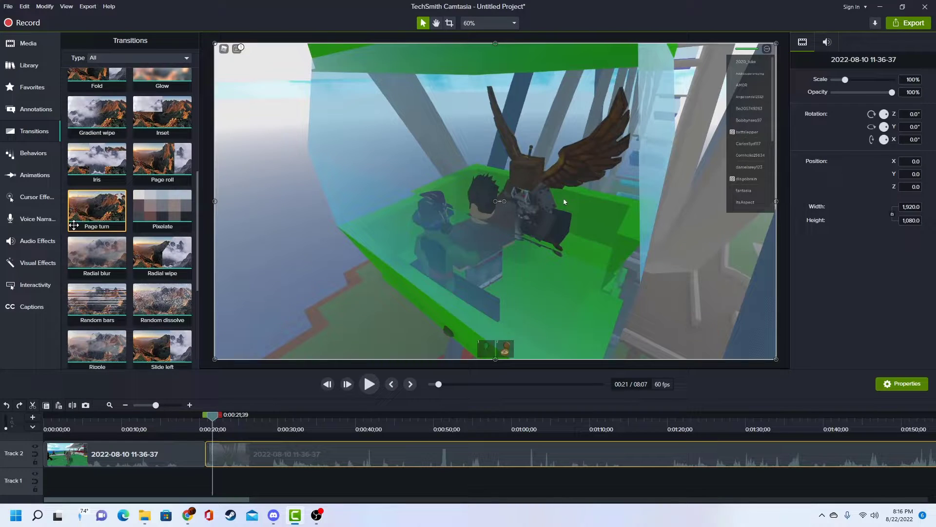
pyautogui.moveTo(77, 205); pyautogui.dragTo(47, 456)
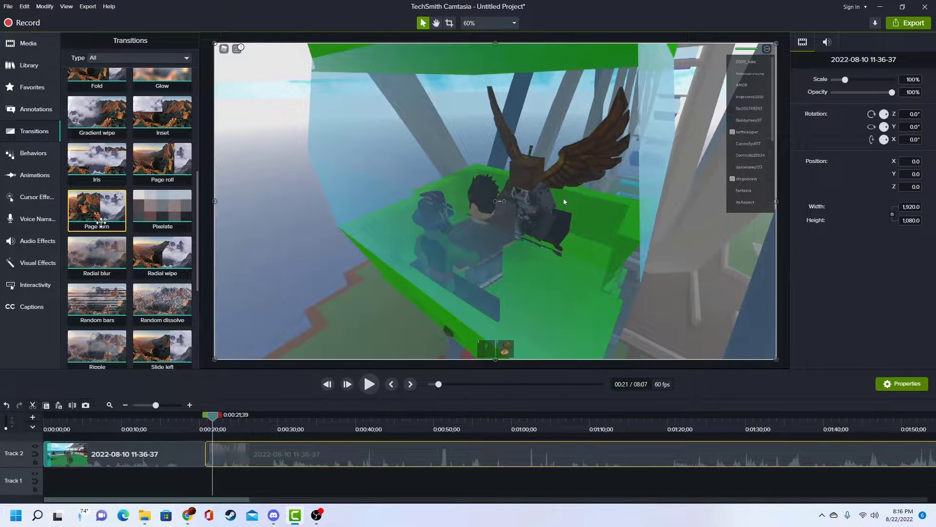
pyautogui.moveTo(101, 223); pyautogui.dragTo(99, 181)
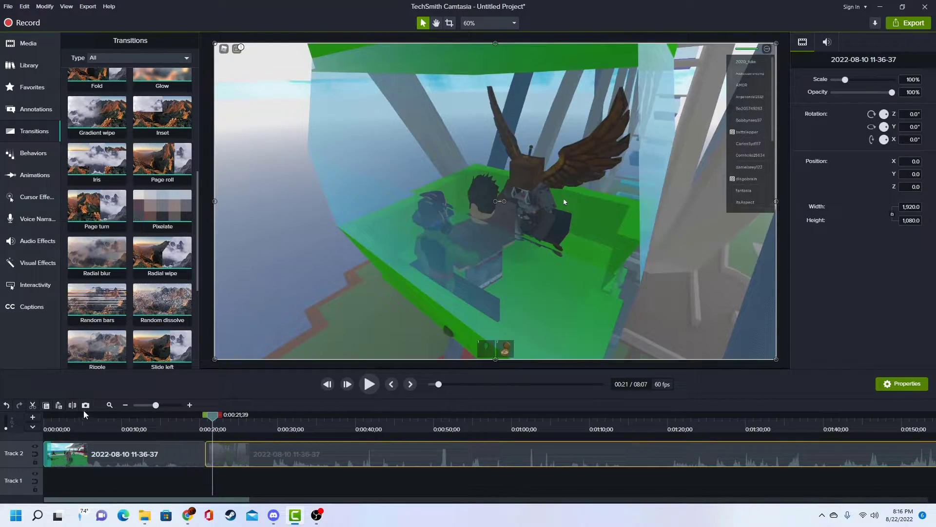
# - Play the video from the beginning to preview the transition at the start of the first clip
pyautogui.moveTo(57, 431); pyautogui.dragTo(2, 367)
pyautogui.press('space')
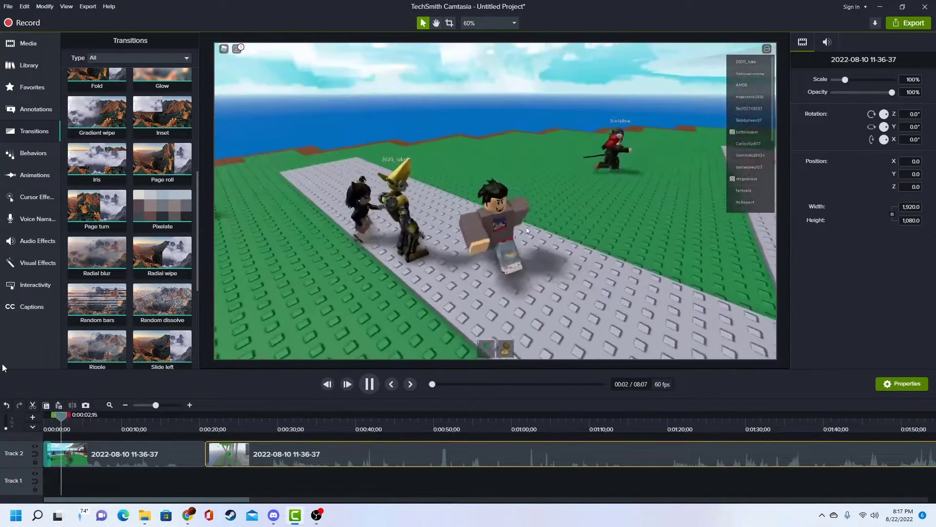
pyautogui.press('space')
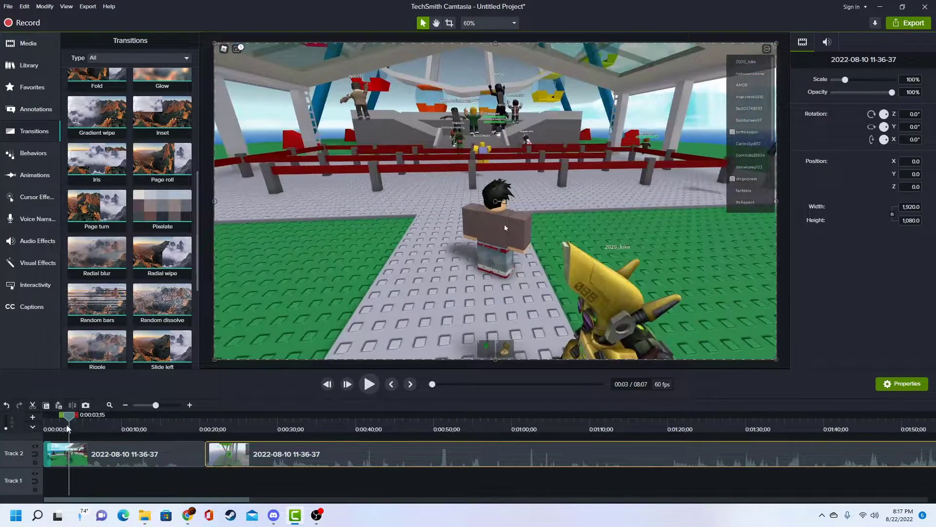
pyautogui.moveTo(66, 422); pyautogui.dragTo(2, 422)
pyautogui.press('space')
pyautogui.press('space')
pyautogui.press('space')
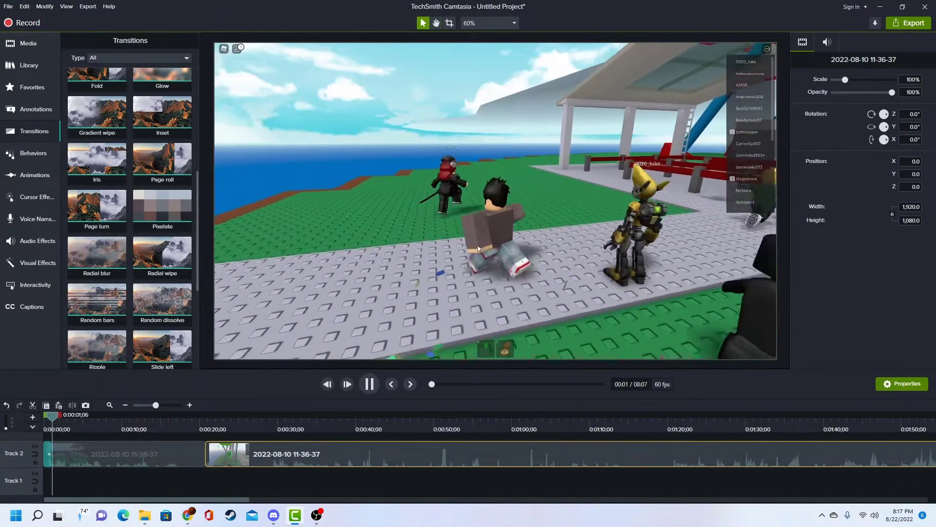
# - Apply the Page turn transition to the cut between the two clips on Track 2, at about 20 seconds
pyautogui.press('space')
pyautogui.click(200, 426)
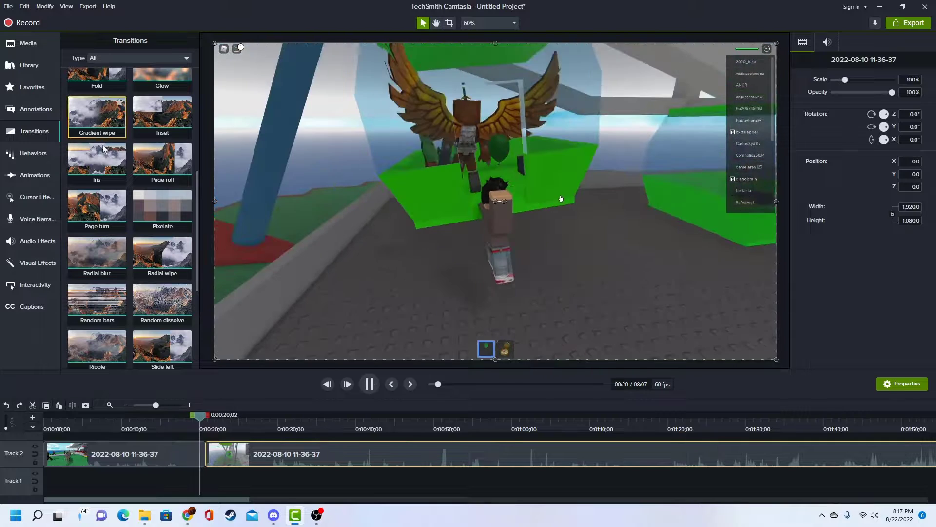
pyautogui.moveTo(94, 205); pyautogui.dragTo(205, 454)
# - Play the video in short stretches across the cut to preview the transition between the two clips
pyautogui.press('space')
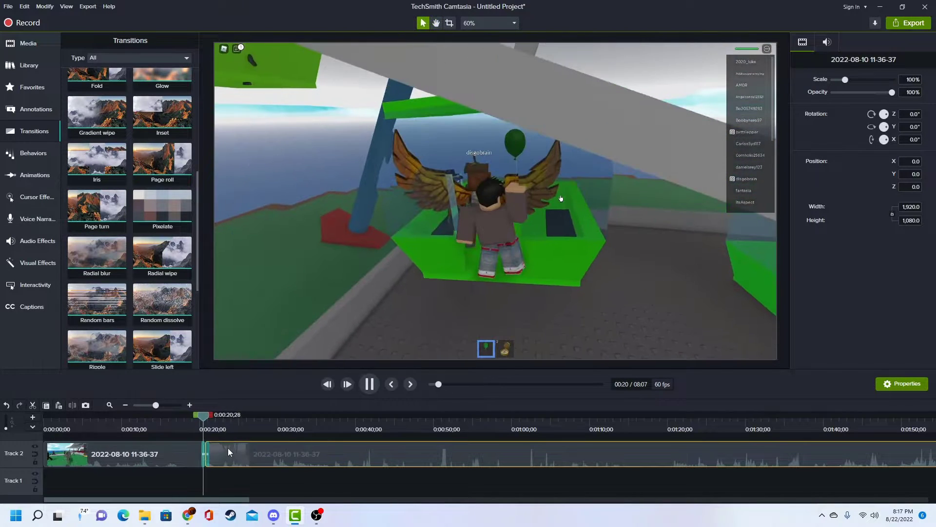
pyautogui.press('space')
pyautogui.moveTo(214, 416); pyautogui.dragTo(210, 421)
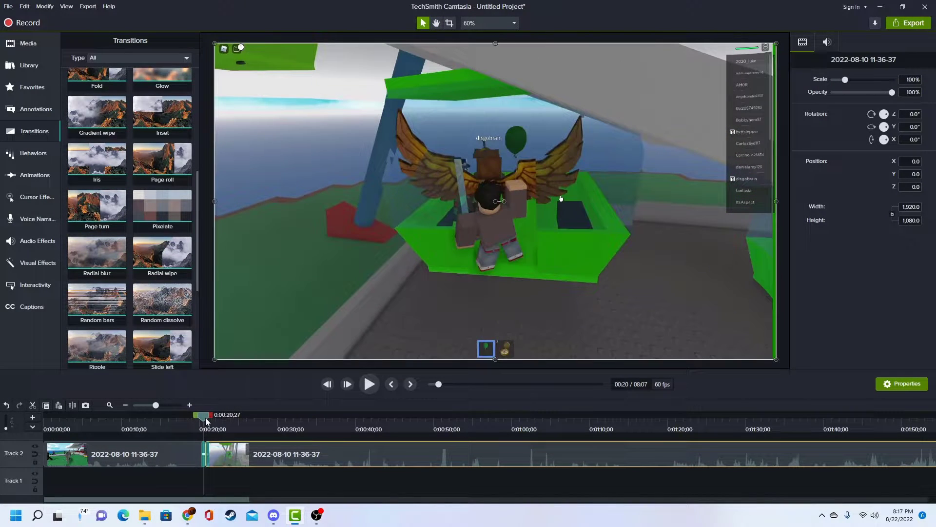
pyautogui.press('space')
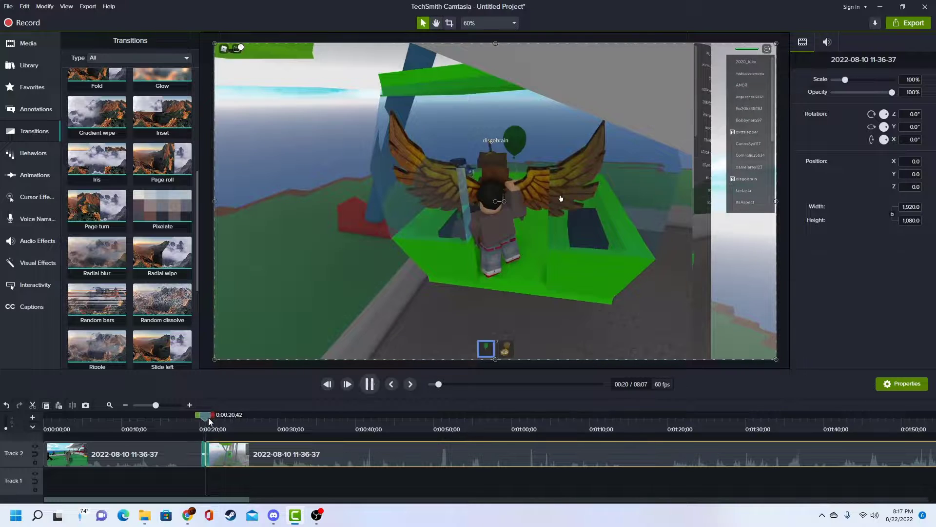
pyautogui.press('space')
pyautogui.press('space')
pyautogui.press('space')
pyautogui.press('space')
pyautogui.press('space')
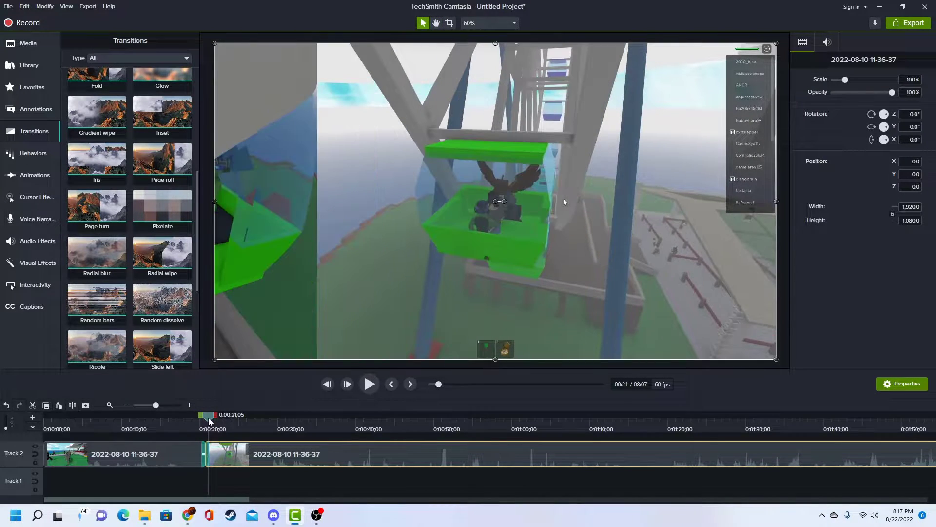
pyautogui.press('space')
pyautogui.press('space')
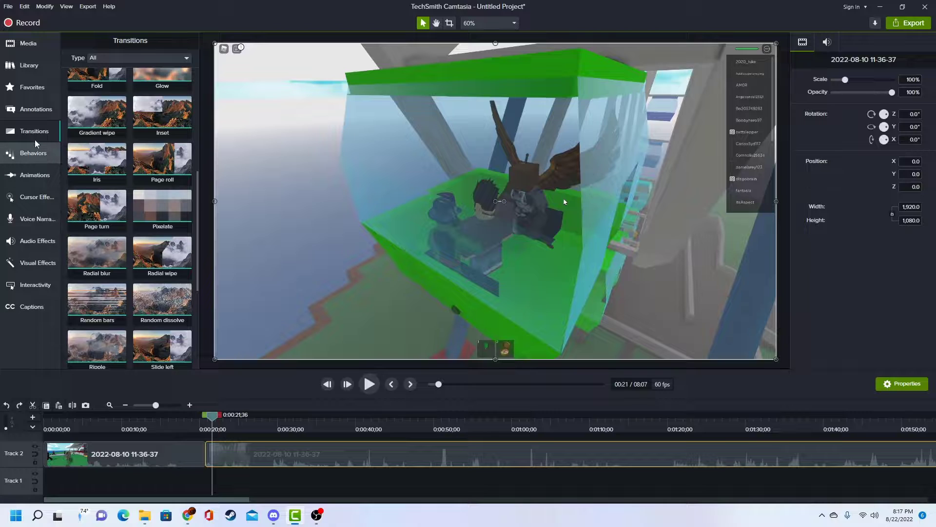
# - Open the annotation callouts and undo the transitions, the segment deletion and the splits, back to one continuous clip on Track 2
pyautogui.click(40, 109)
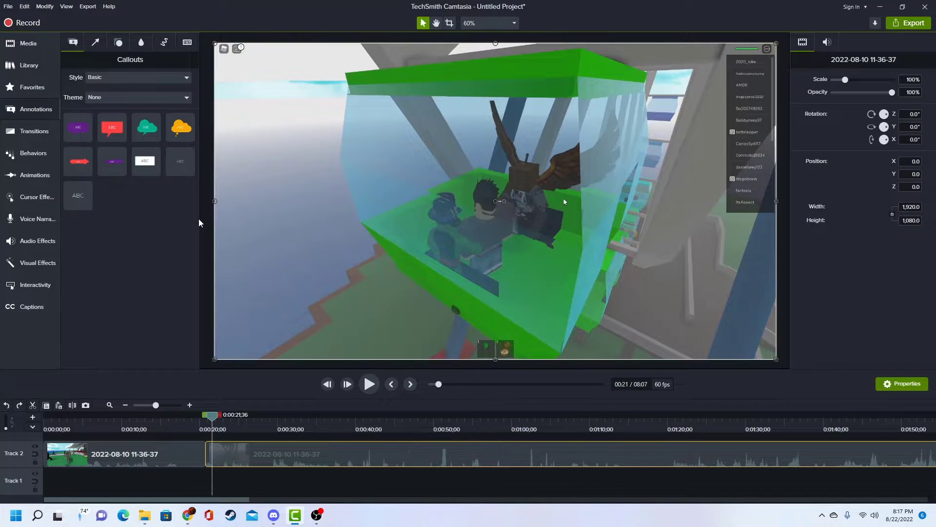
pyautogui.hotkey('ctrl', 'z')
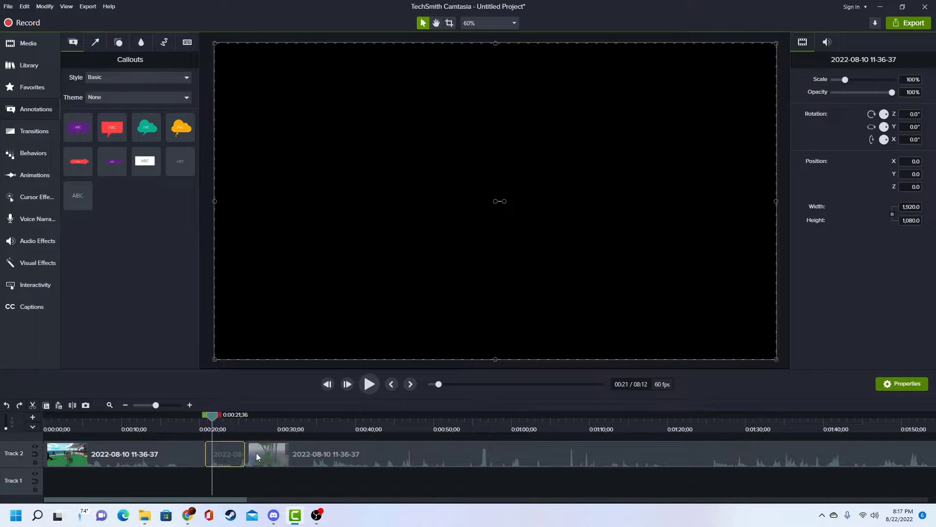
pyautogui.hotkey('ctrl', 'z')
pyautogui.moveTo(233, 428); pyautogui.dragTo(233, 429)
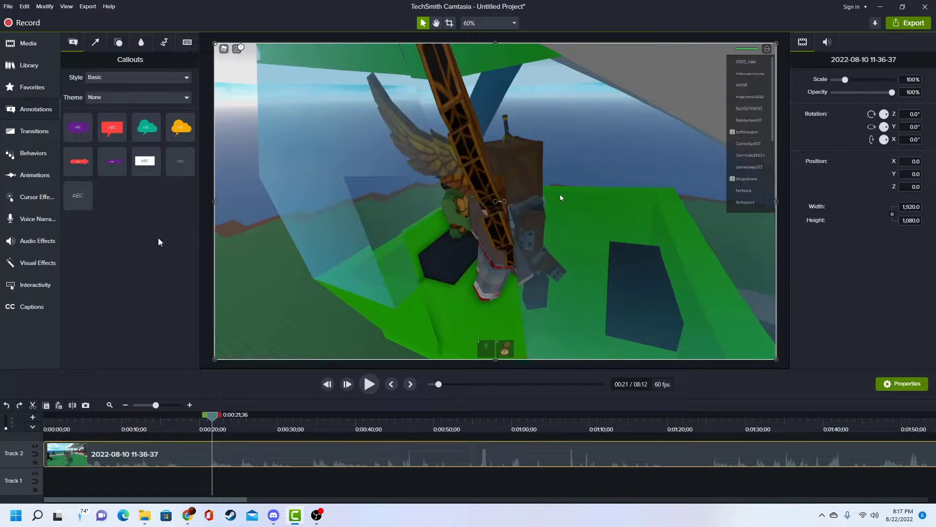
# - Add a plain white text callout without a background to the canvas, with the playhead at about 21 seconds
pyautogui.click(38, 446)
pyautogui.click(37, 447)
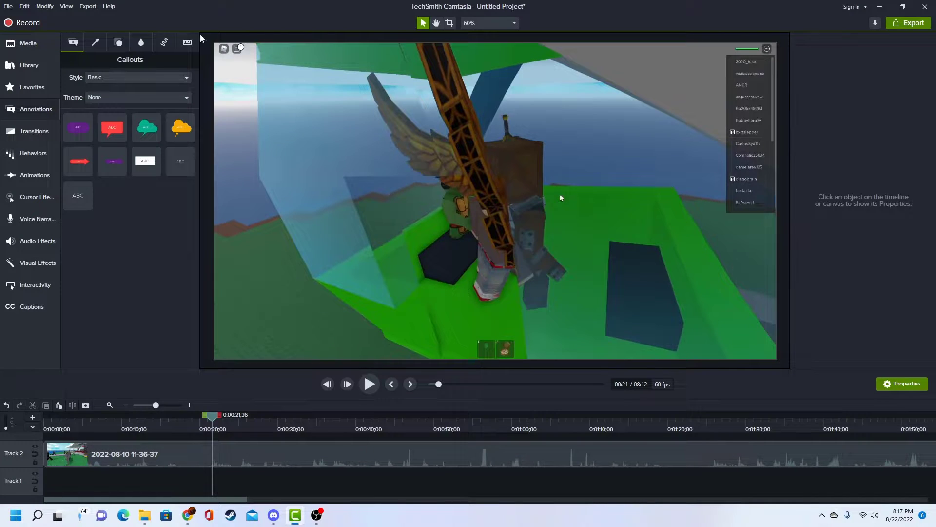
pyautogui.moveTo(180, 161); pyautogui.dragTo(328, 244)
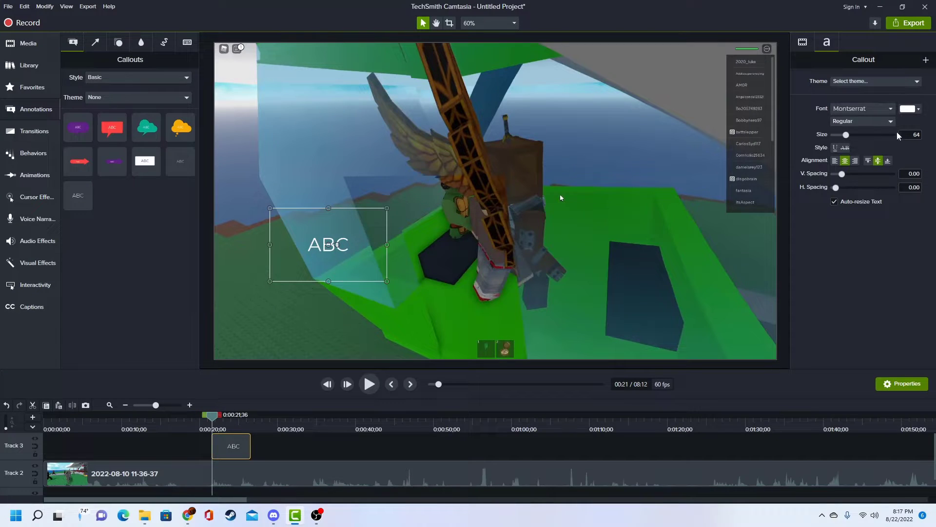
# - Set the text callout's scale to 500% and its font size to 150
pyautogui.click(808, 41)
pyautogui.moveTo(845, 80); pyautogui.dragTo(931, 85)
pyautogui.click(819, 44)
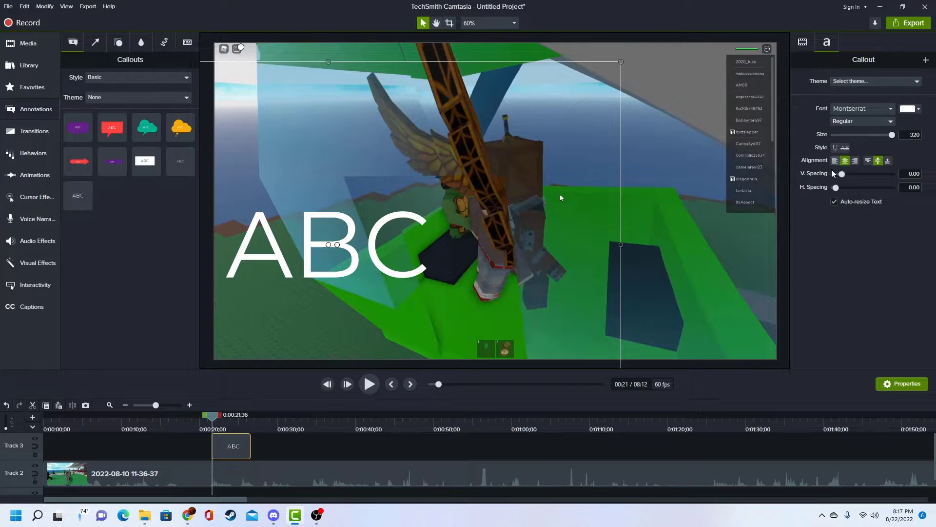
pyautogui.click(891, 136)
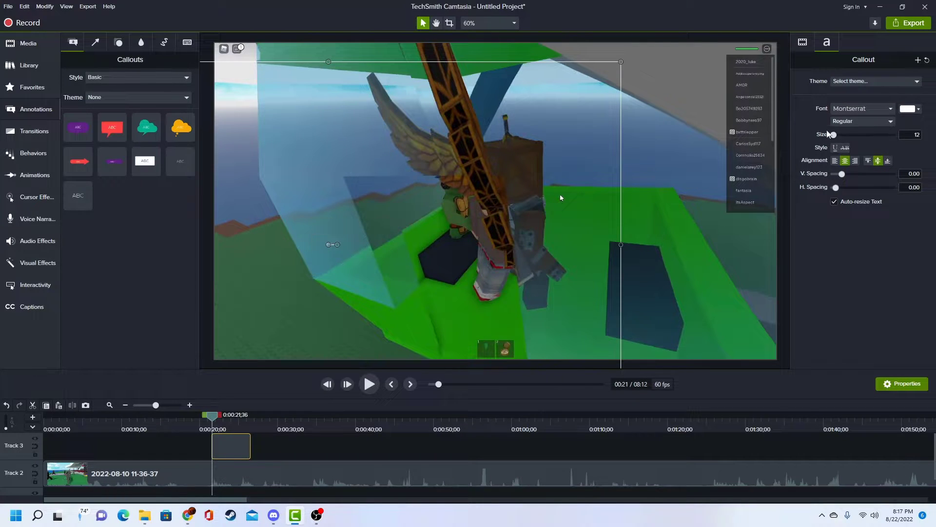
pyautogui.click(867, 135)
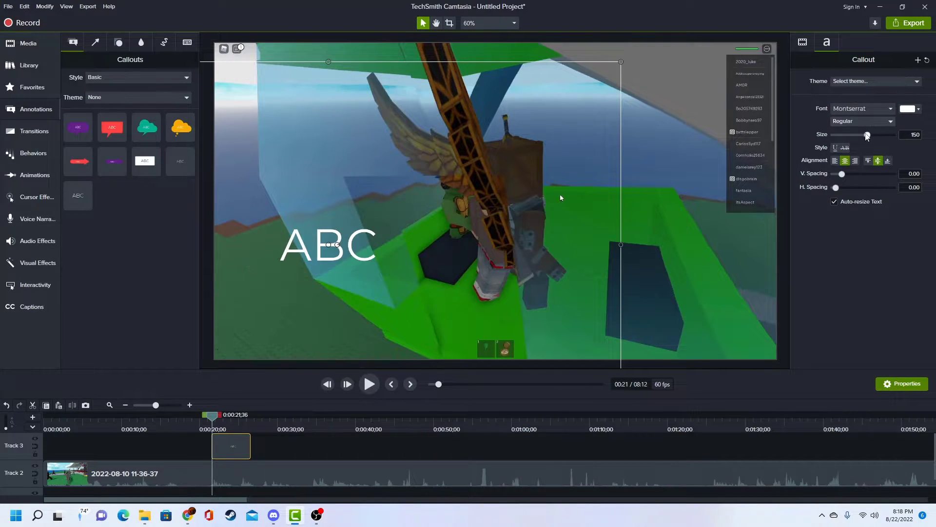
# - Try reducing the text callout's scale to 1% and undo the change
pyautogui.click(806, 50)
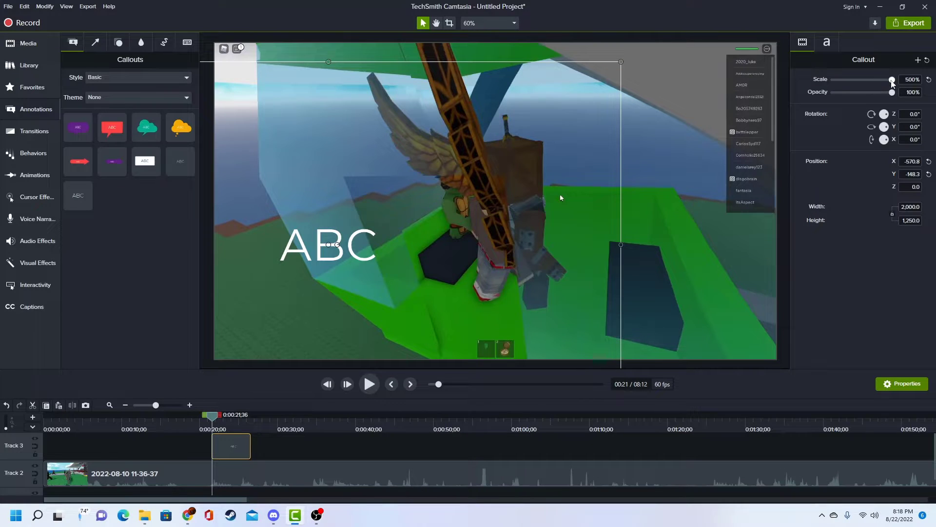
pyautogui.moveTo(892, 81); pyautogui.dragTo(805, 82)
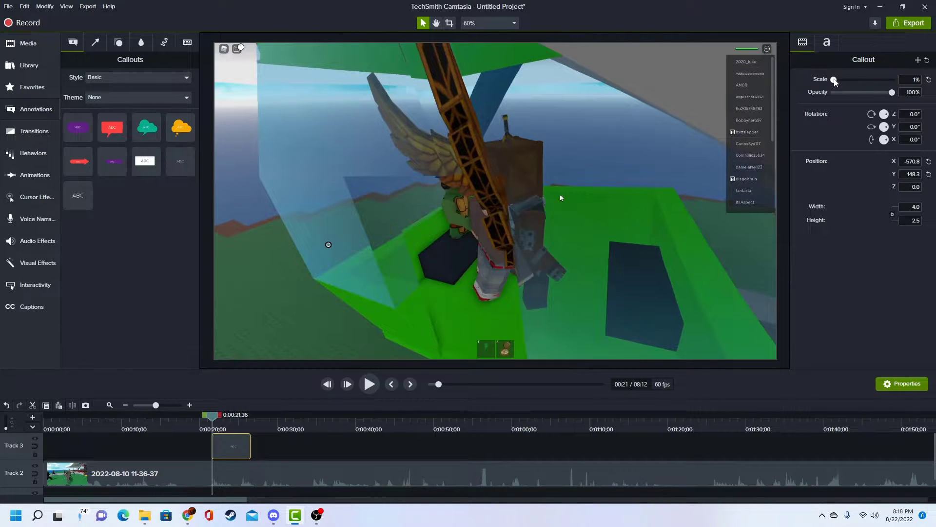
pyautogui.hotkey('ctrl', 'z')
# - Set the text callout's font size to 255 and apply the Default theme to it
pyautogui.click(827, 45)
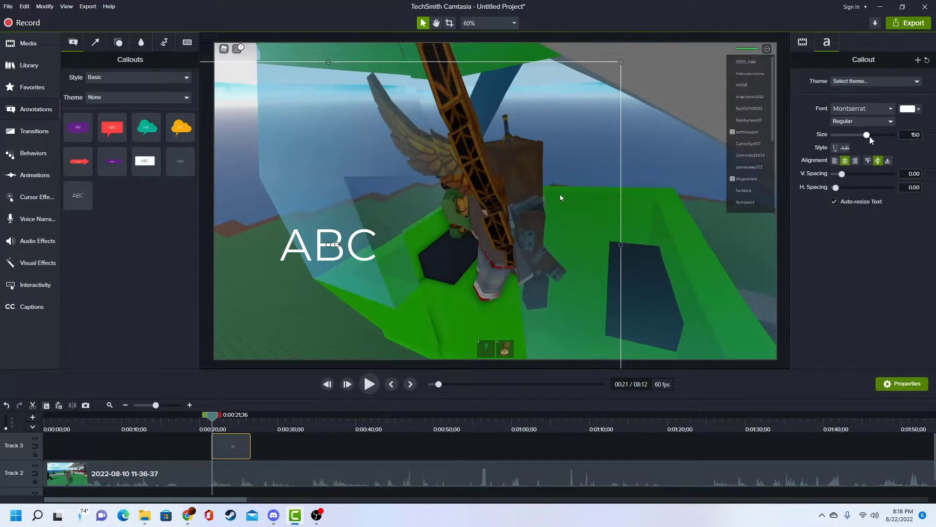
pyautogui.moveTo(870, 136); pyautogui.dragTo(892, 135)
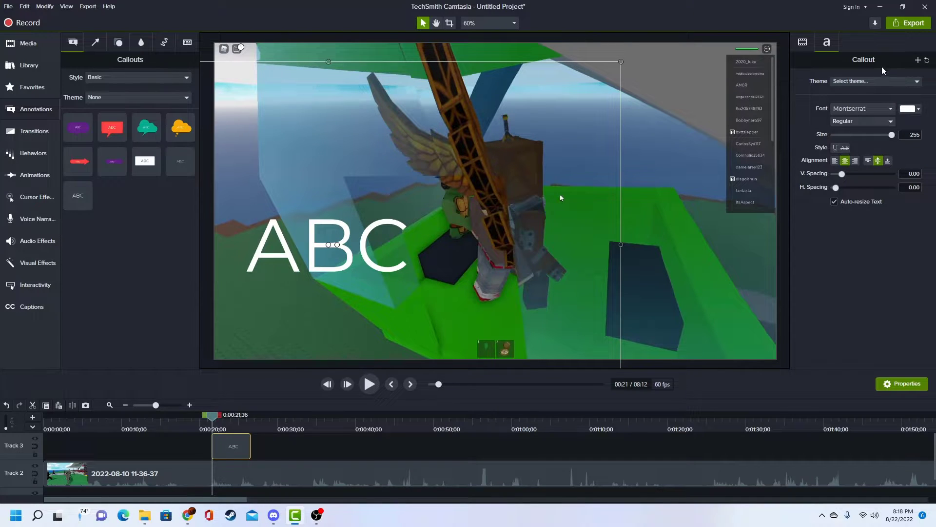
pyautogui.click(868, 84)
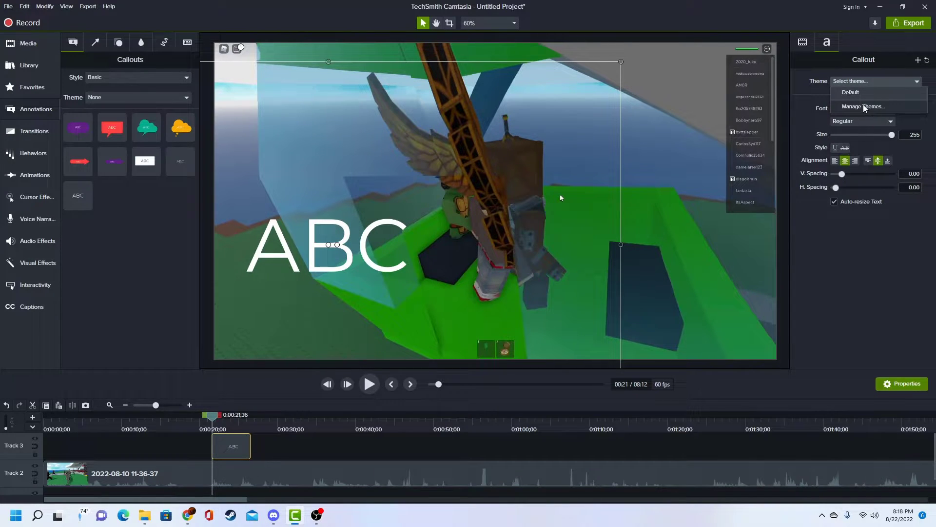
pyautogui.click(863, 104)
pyautogui.click(642, 165)
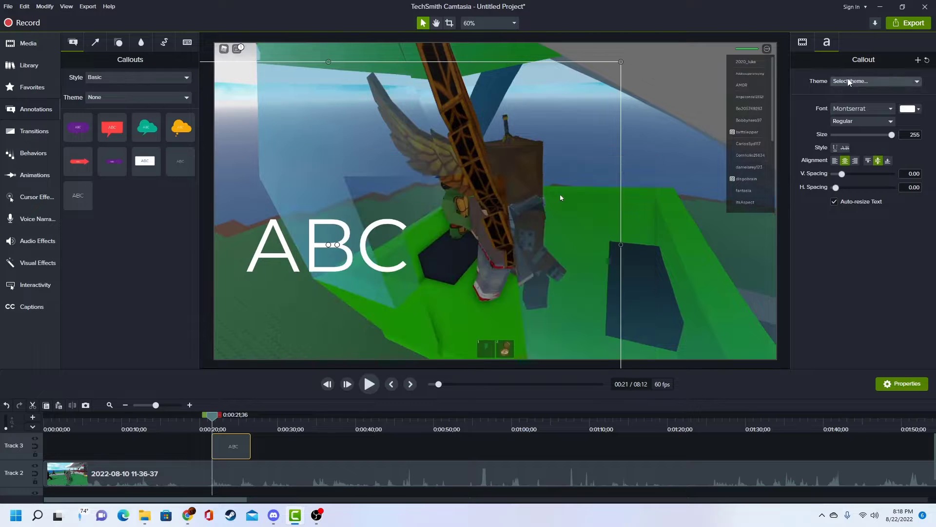
pyautogui.click(849, 81)
pyautogui.click(854, 91)
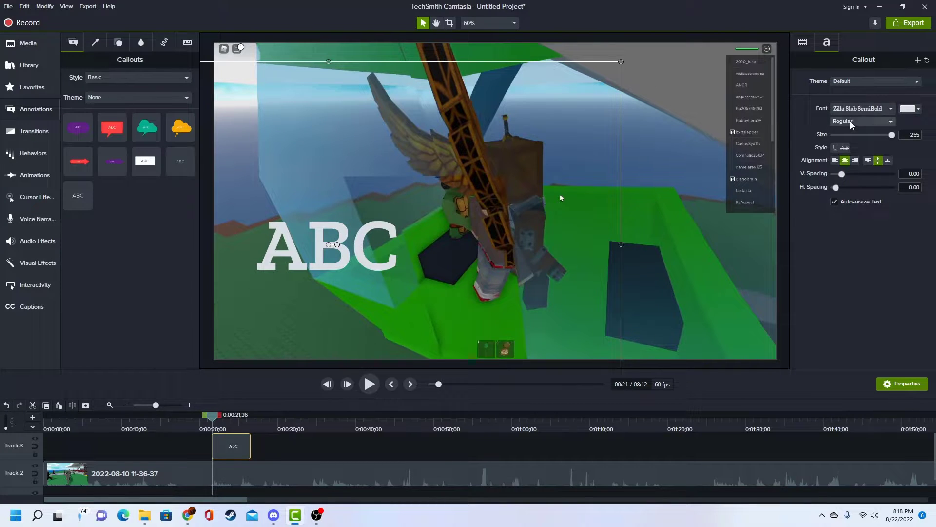
# - Make the callout text bold and blue, and move it to roughly the middle of the canvas
pyautogui.moveTo(431, 243); pyautogui.dragTo(514, 224)
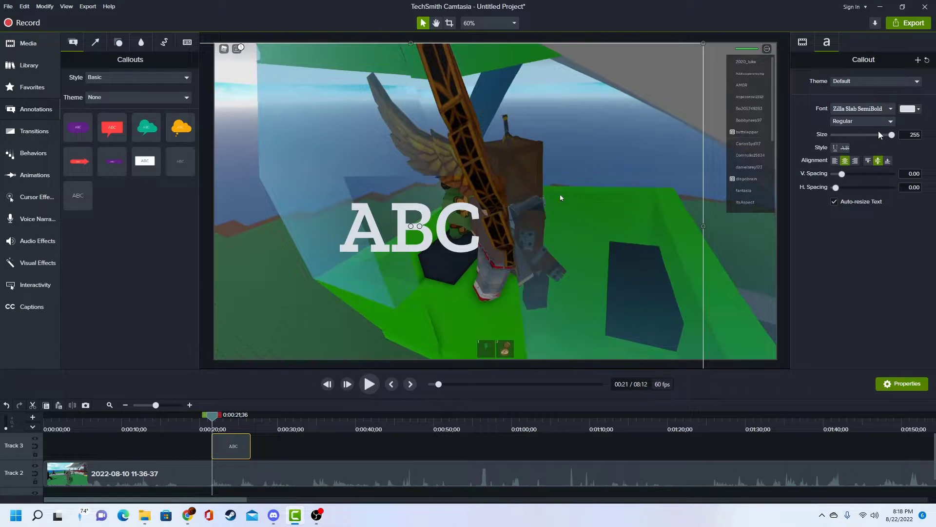
pyautogui.click(859, 120)
pyautogui.click(856, 153)
pyautogui.click(908, 109)
pyautogui.click(900, 151)
pyautogui.click(307, 263)
pyautogui.moveTo(469, 241); pyautogui.dragTo(514, 235)
pyautogui.click(280, 447)
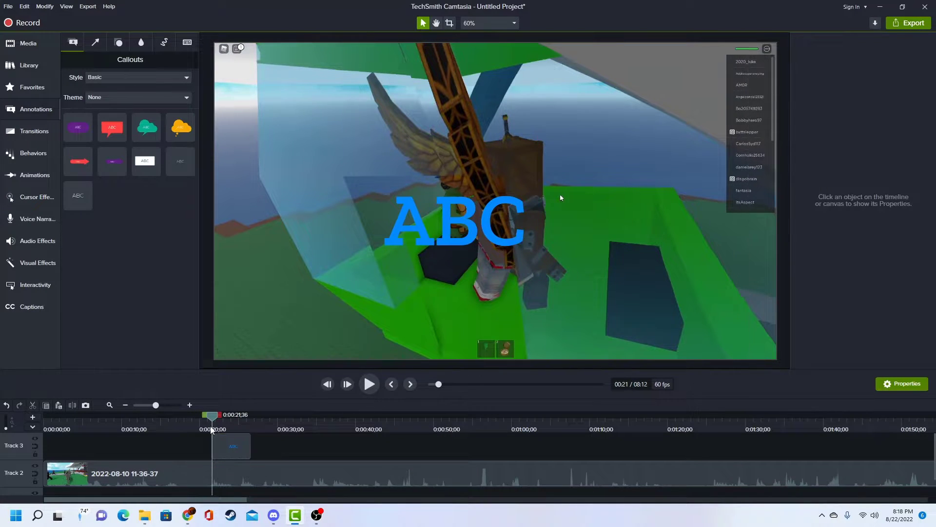
# - Play the video from a few seconds before the text callout to preview its appearance over the footage
pyautogui.moveTo(212, 425); pyautogui.dragTo(177, 426)
pyautogui.press('space')
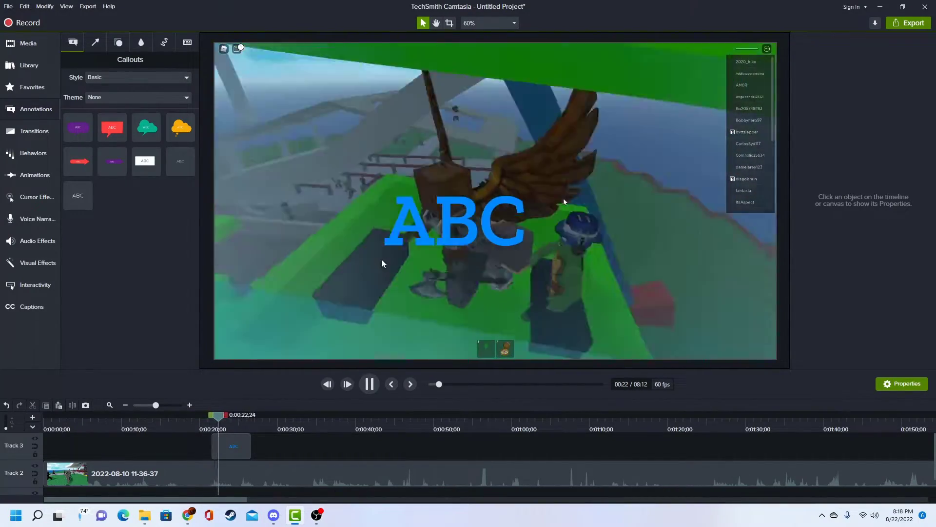
pyautogui.press('space')
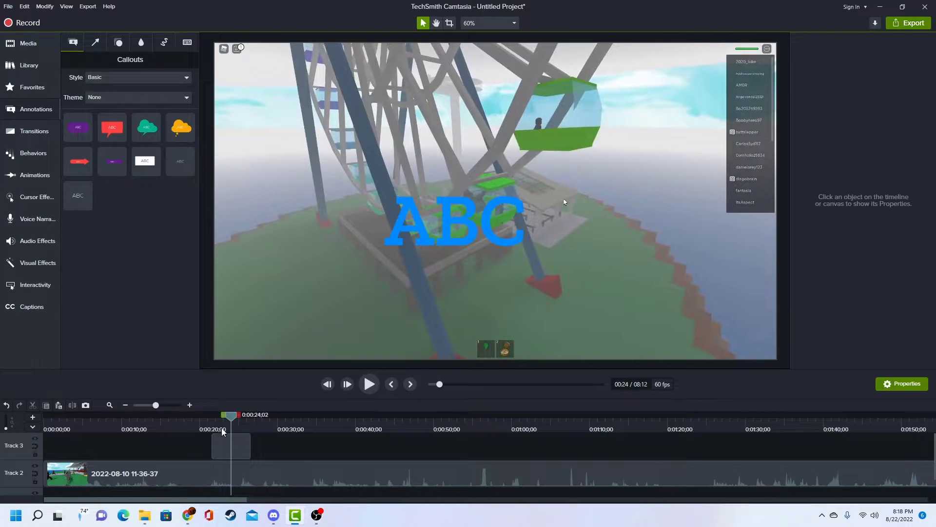
# - Shorten the text callout on Track 3 to a sliver and extend its start back to the playhead at 0:00:21;23
pyautogui.click(211, 418)
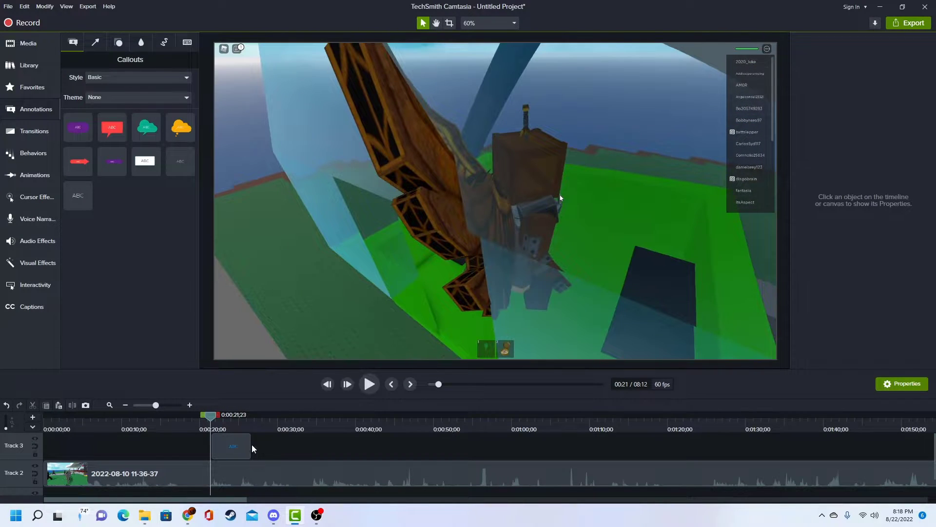
pyautogui.click(249, 442)
pyautogui.moveTo(249, 443); pyautogui.dragTo(218, 441)
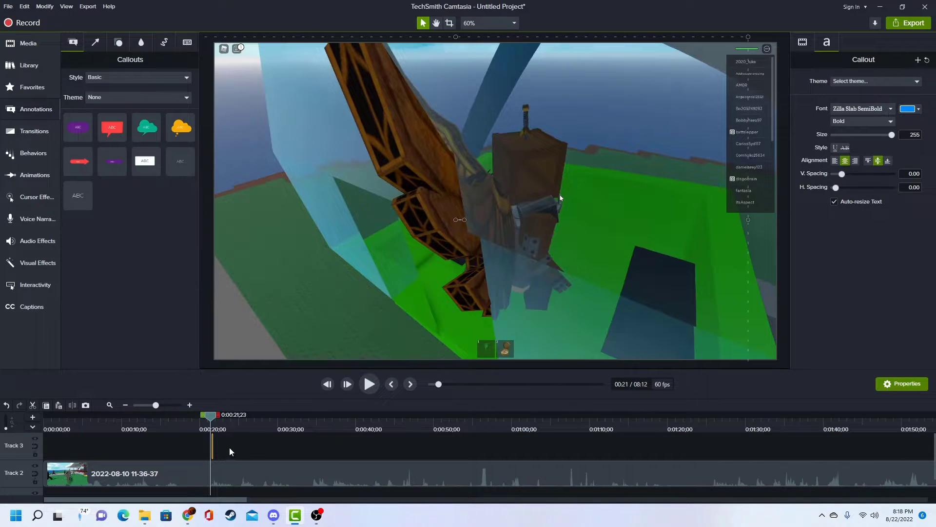
pyautogui.moveTo(157, 409); pyautogui.dragTo(245, 412)
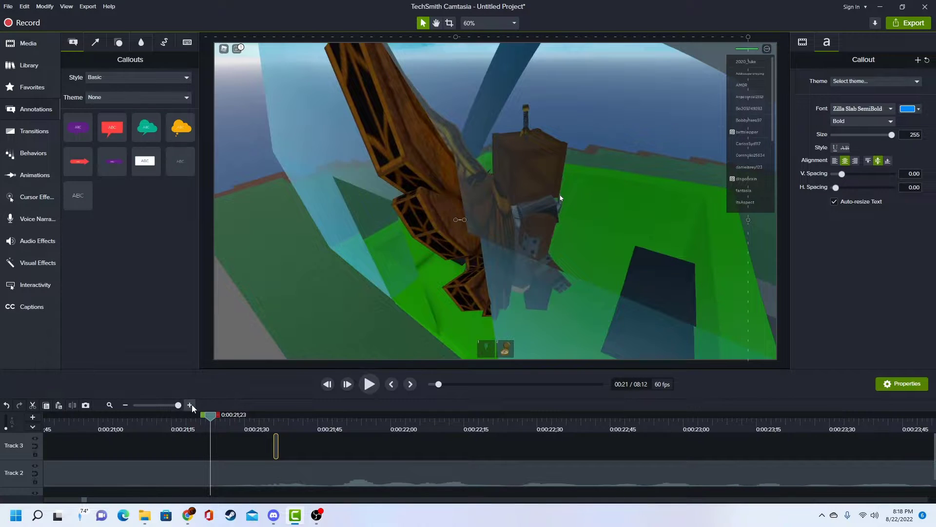
pyautogui.moveTo(278, 440); pyautogui.dragTo(222, 446)
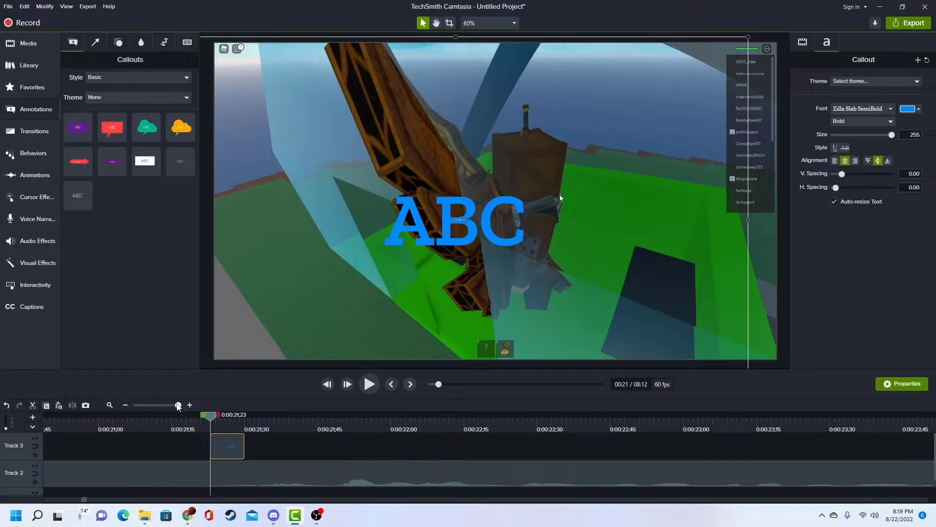
pyautogui.moveTo(178, 405); pyautogui.dragTo(155, 411)
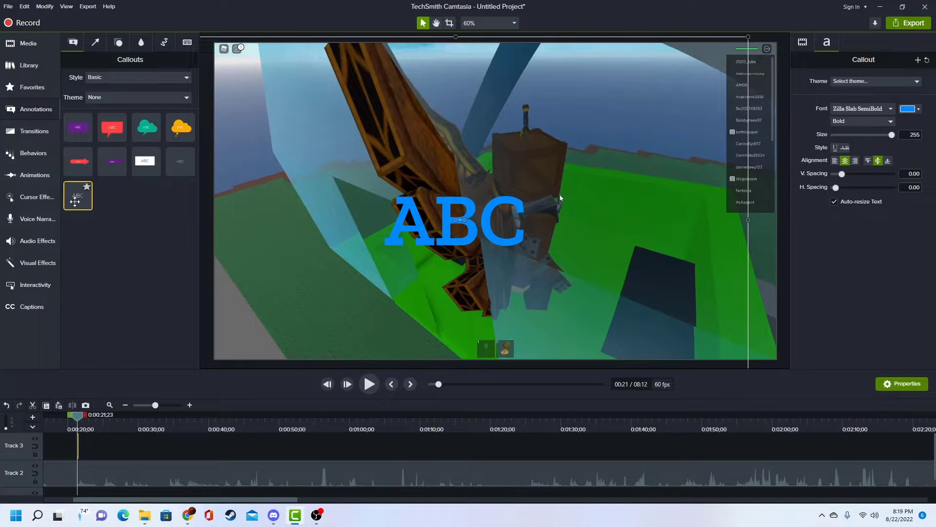
# - Open the animation presets and undo the last two changes to the callout's duration on Track 3
pyautogui.click(50, 179)
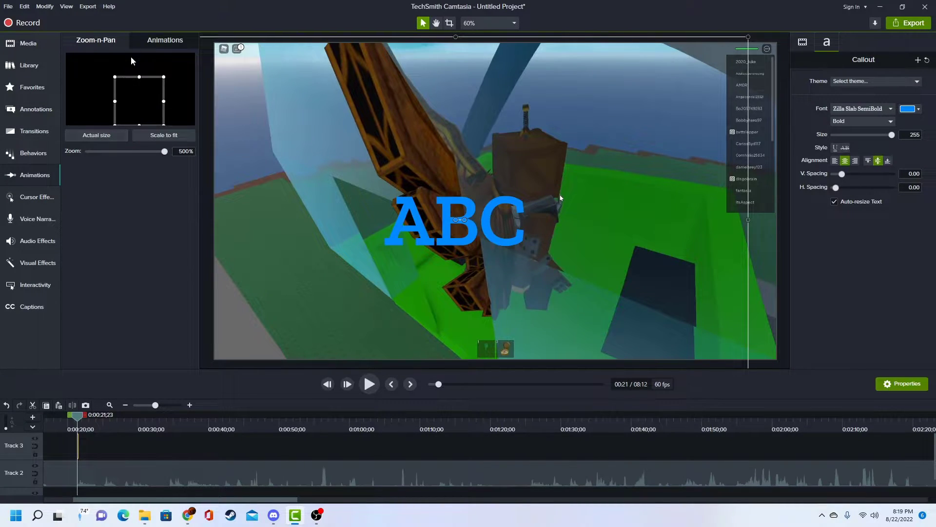
pyautogui.click(154, 41)
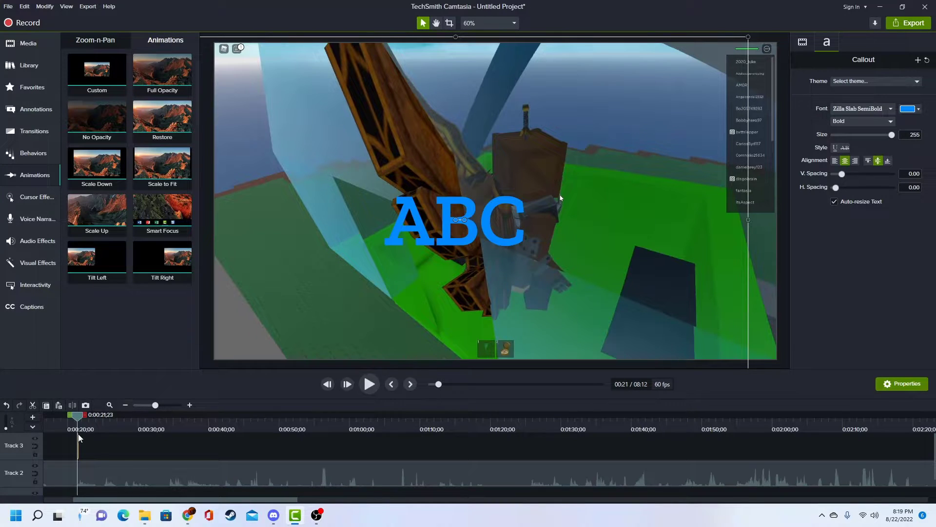
pyautogui.hotkey('ctrl', 'z')
pyautogui.hotkey('ctrl', 'z')
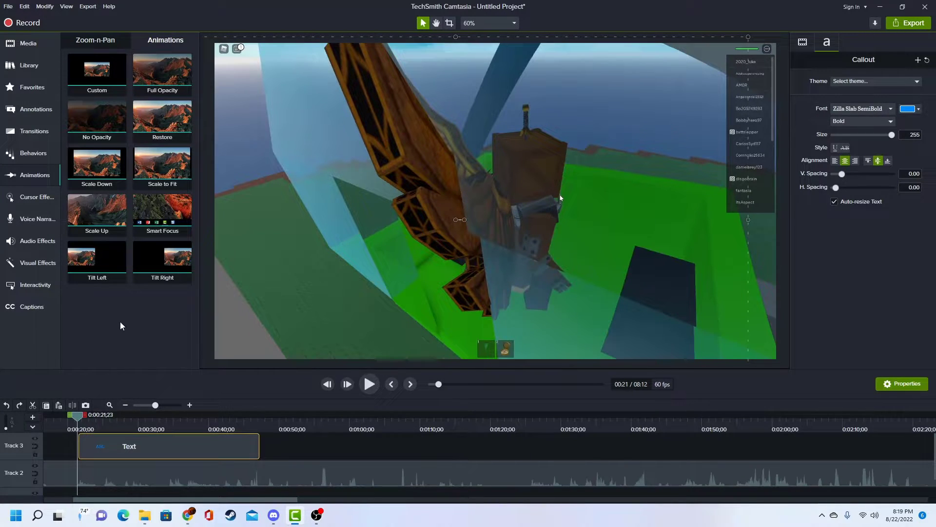
# - Play the video into the text callout and stop at about 23 seconds
pyautogui.press('space')
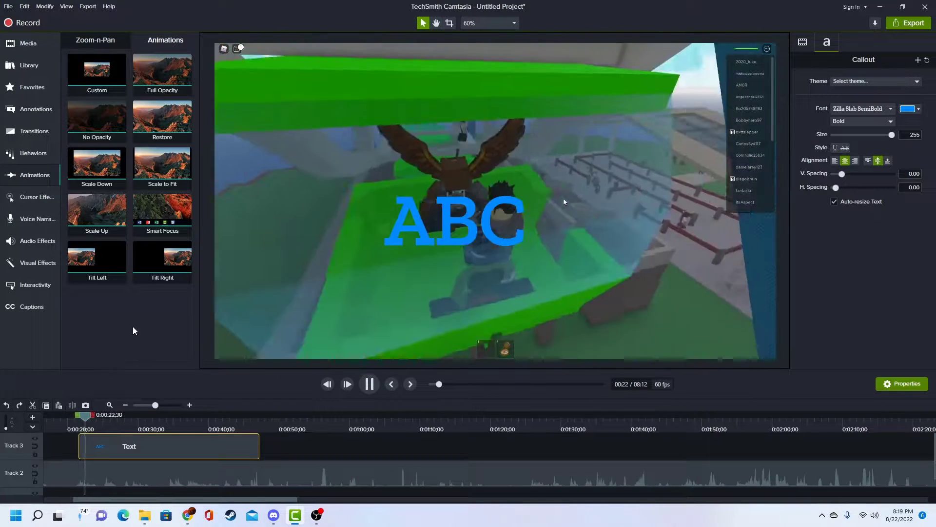
pyautogui.moveTo(156, 405); pyautogui.dragTo(153, 405)
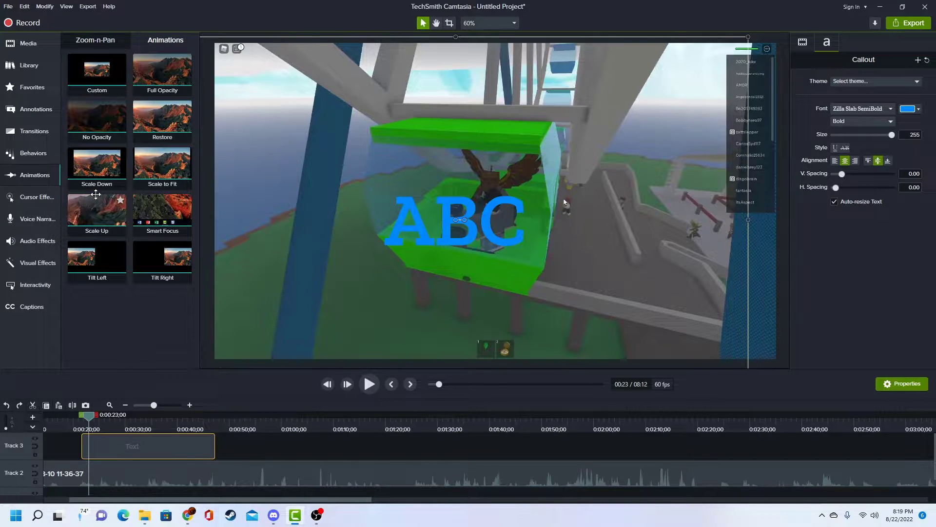
# - Add the Scale Down animation to the text callout on Track 3 and set the text size to 256 at the animation's end
pyautogui.click(81, 177)
pyautogui.moveTo(73, 178)
pyautogui.mouseDown()
pyautogui.moveTo(92, 305)
pyautogui.moveTo(144, 456)
pyautogui.moveTo(109, 443)
pyautogui.moveTo(122, 448)
pyautogui.mouseUp()
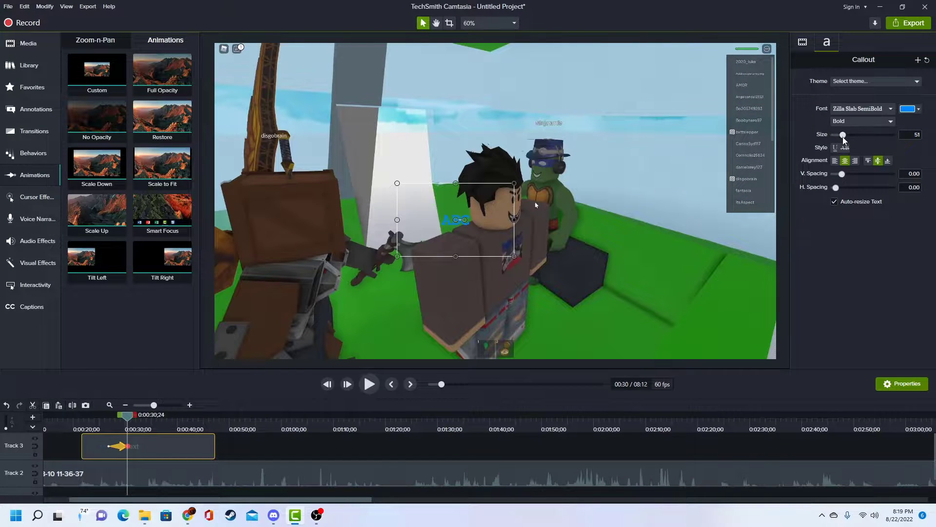
pyautogui.moveTo(843, 137); pyautogui.dragTo(892, 136)
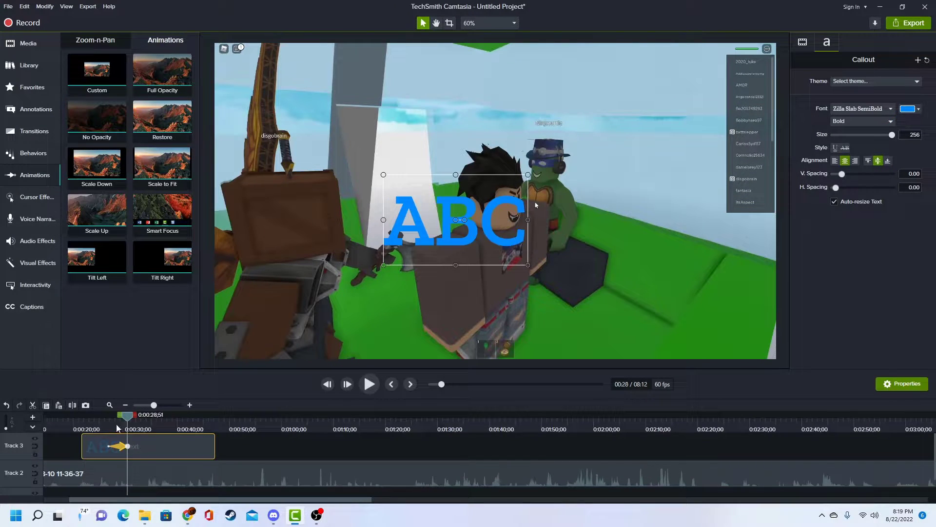
# - Play the video from about 20 seconds through the callout's animation on Track 3 to preview the text scaling down
pyautogui.click(86, 429)
pyautogui.press('space')
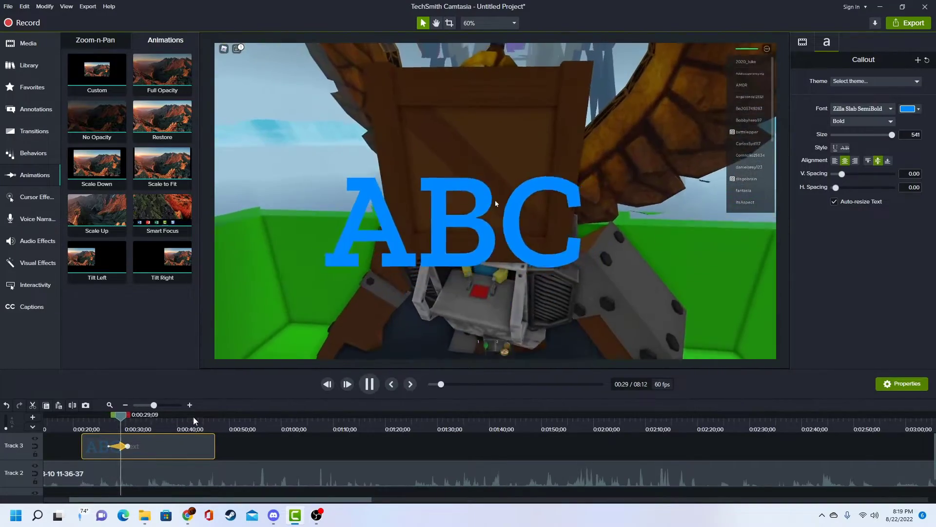
pyautogui.press('space')
pyautogui.moveTo(126, 422); pyautogui.dragTo(94, 428)
pyautogui.press('space')
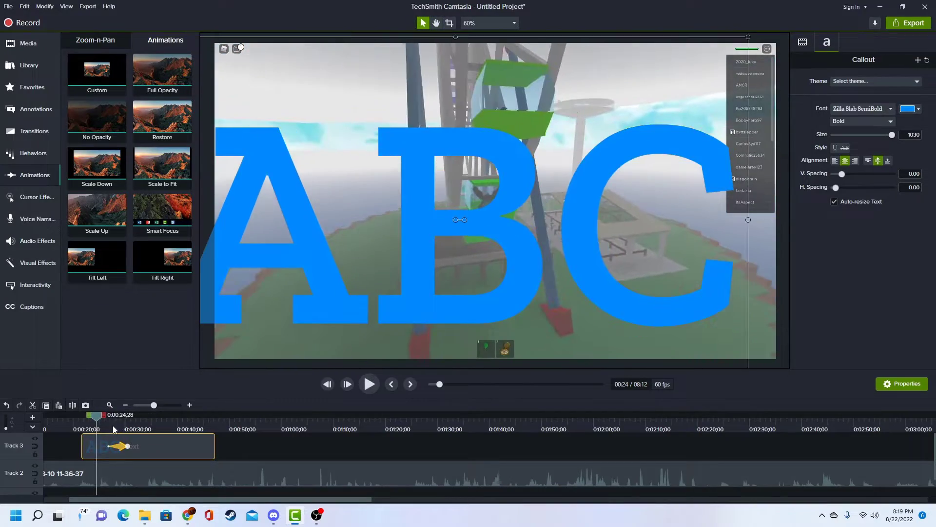
pyautogui.press('space')
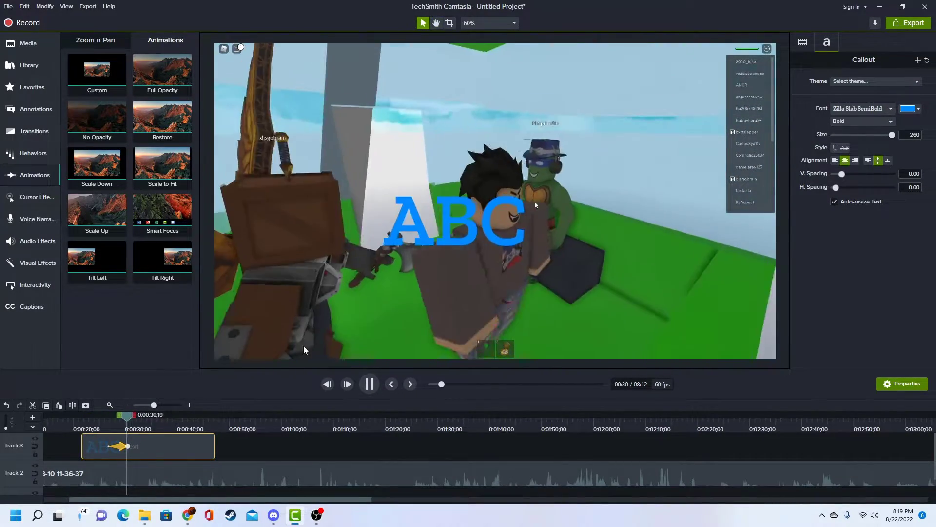
pyautogui.press('space')
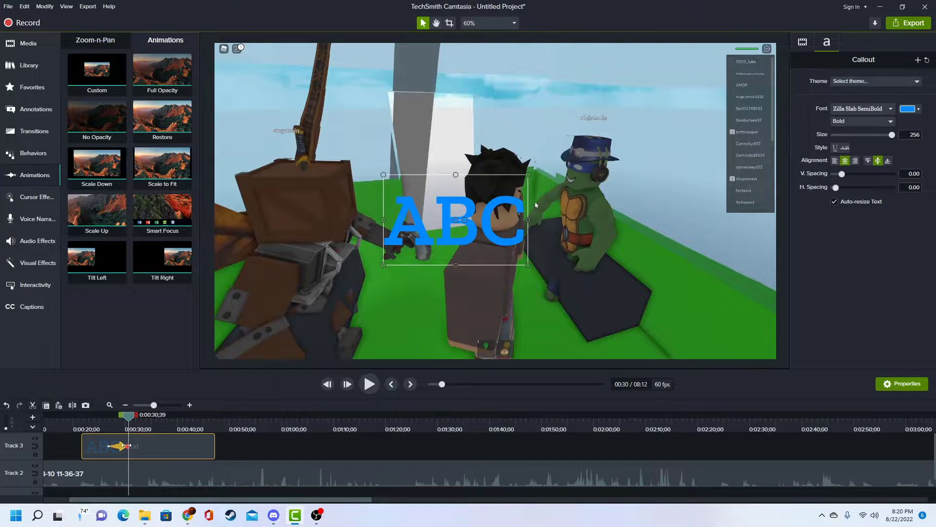
# - Extend the callout's scaling animation to end at about 0:00:41 on Track 3 and preview the slower effect
pyautogui.moveTo(128, 446); pyautogui.dragTo(187, 446)
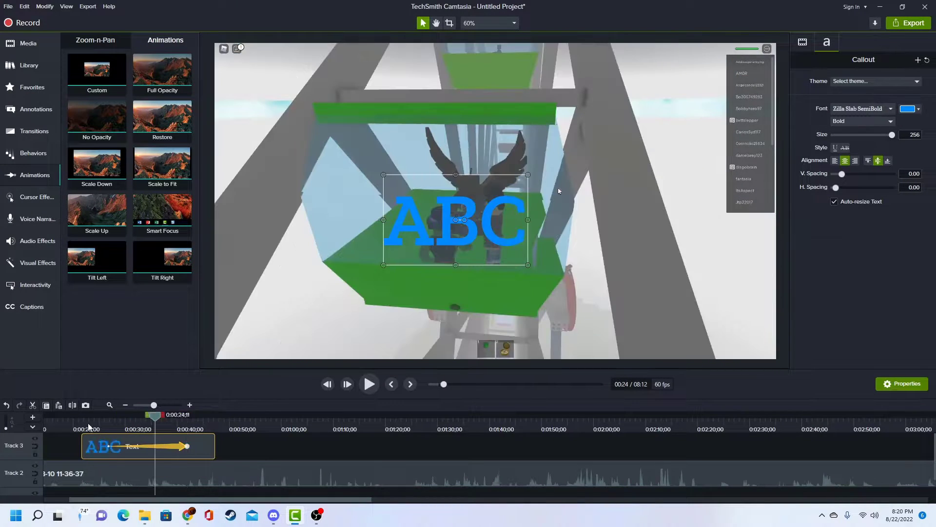
pyautogui.moveTo(88, 423); pyautogui.dragTo(82, 422)
pyautogui.press('space')
pyautogui.click(114, 420)
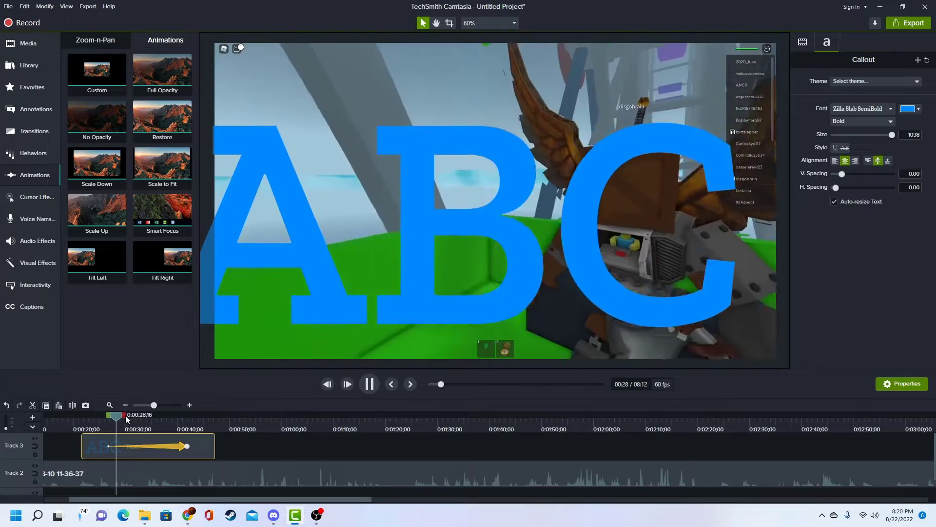
# - Shorten the callout's scaling animation to end at about 0:00:27 and preview the faster effect
pyautogui.click(148, 447)
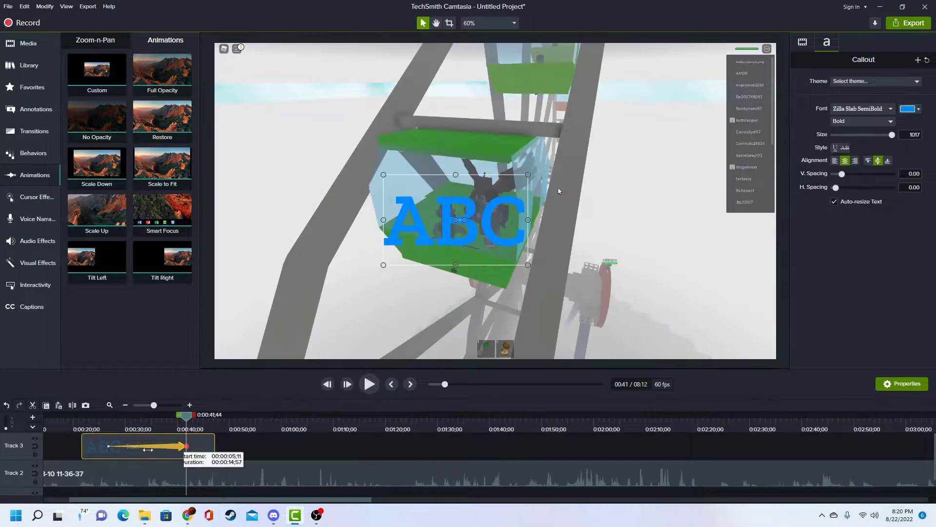
pyautogui.moveTo(148, 449); pyautogui.dragTo(98, 427)
pyautogui.press('space')
pyautogui.press('space')
pyautogui.press('space')
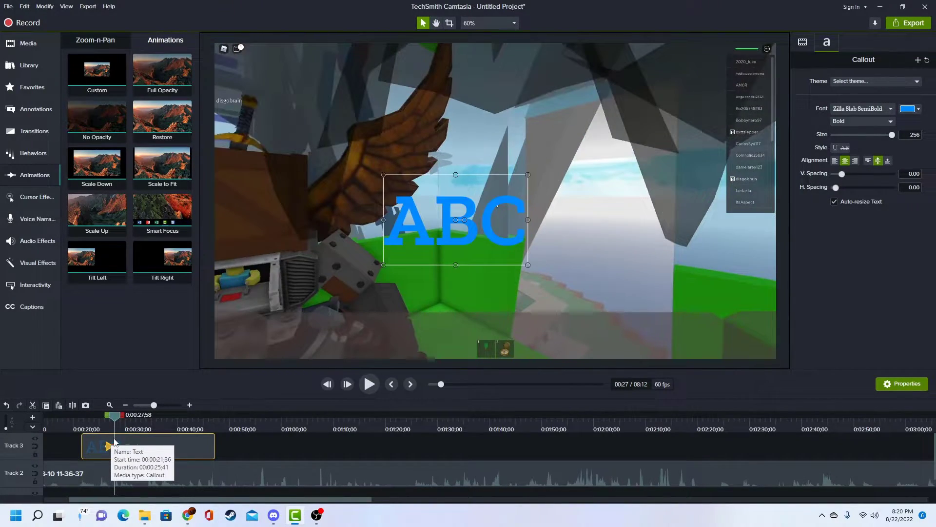
# - Try to stretch the scaling animation to the callout's end, and undo back to the callout without an animation
pyautogui.moveTo(114, 445); pyautogui.dragTo(214, 445)
pyautogui.hotkey('ctrl', 'z')
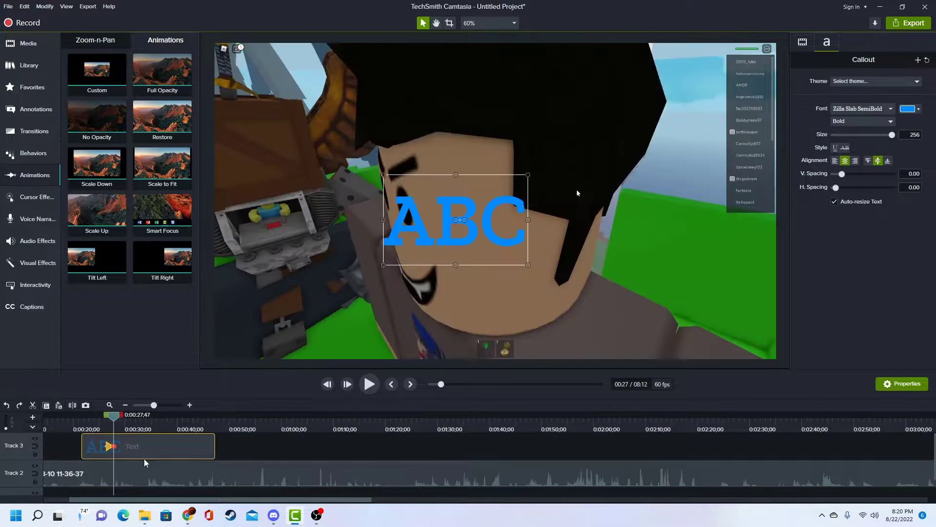
pyautogui.hotkey('ctrl', 'z')
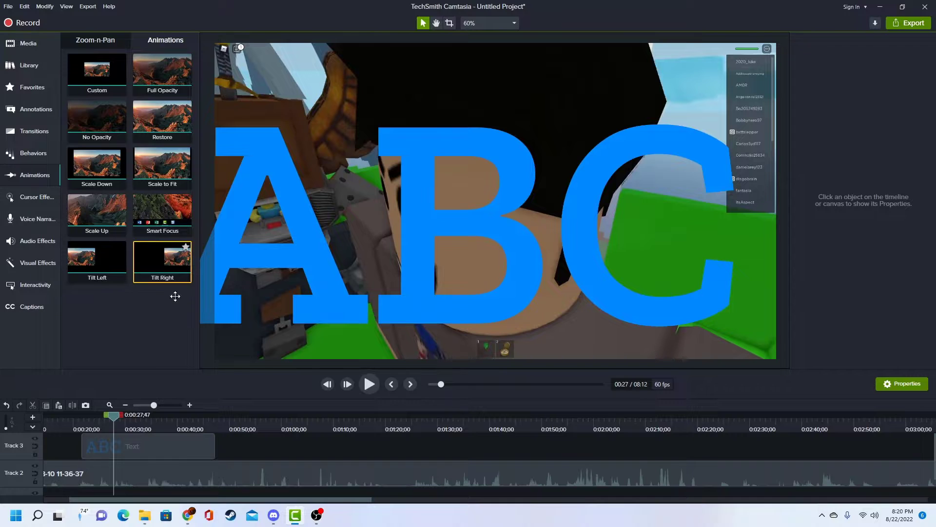
# - Add the Tilt Right animation to the text callout on Track 3 and preview it from 0:00:32;25
pyautogui.click(153, 444)
pyautogui.click(138, 416)
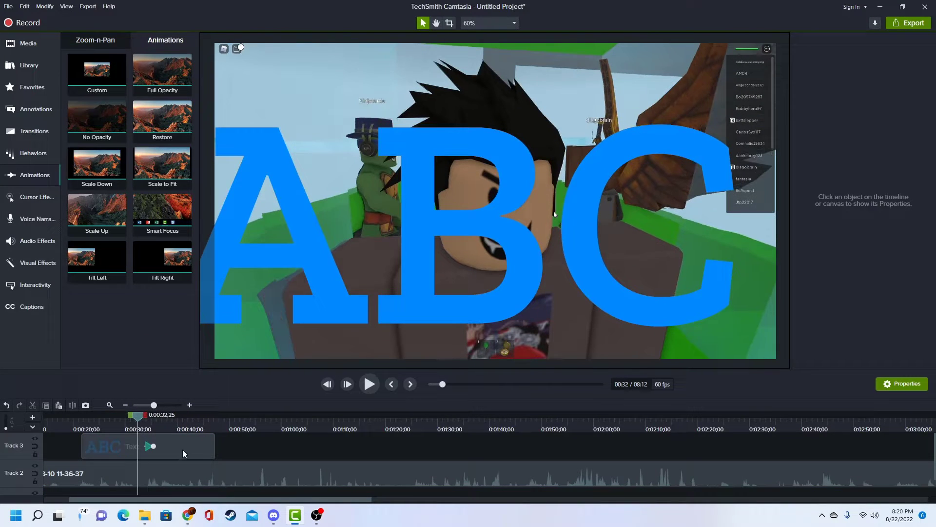
pyautogui.press('space')
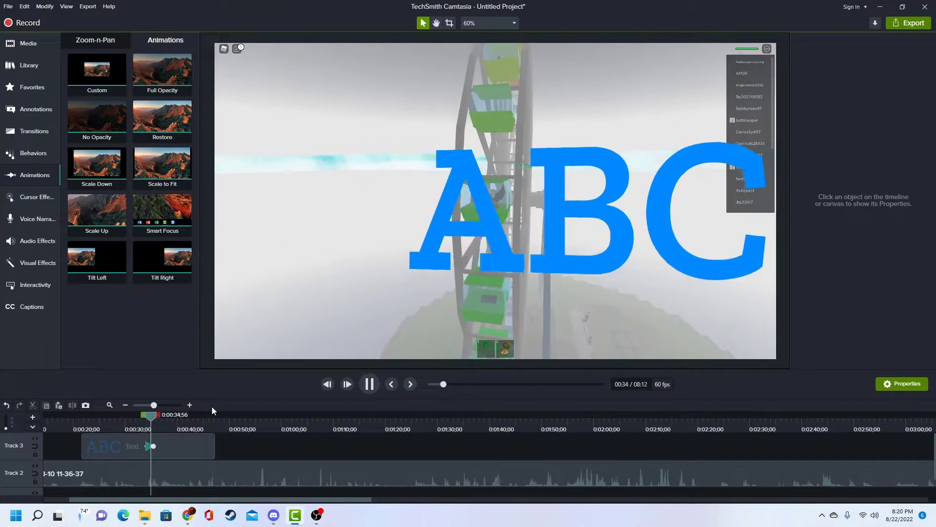
pyautogui.press('space')
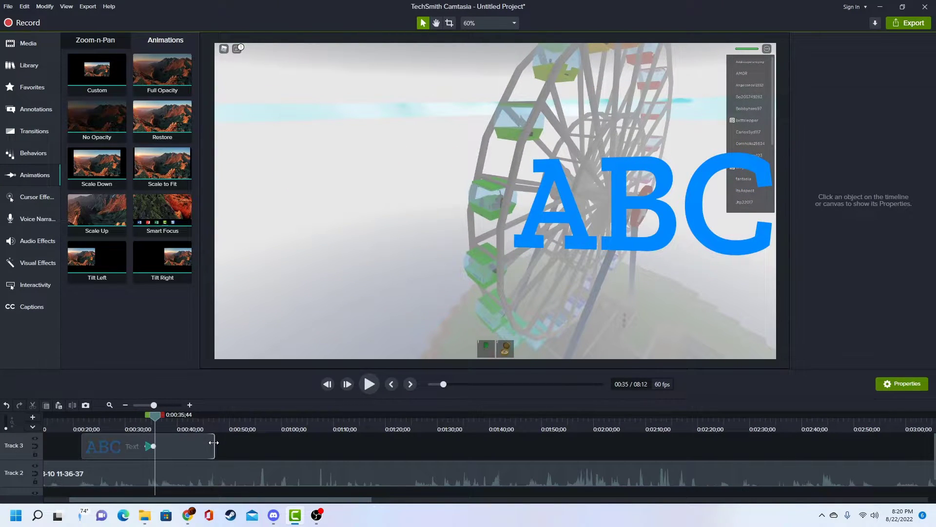
# - Trim the end of the text callout on Track 3 back to the playhead at 0:00:35;44 and preview its ending
pyautogui.moveTo(214, 446); pyautogui.dragTo(155, 445)
pyautogui.click(145, 431)
pyautogui.press('space')
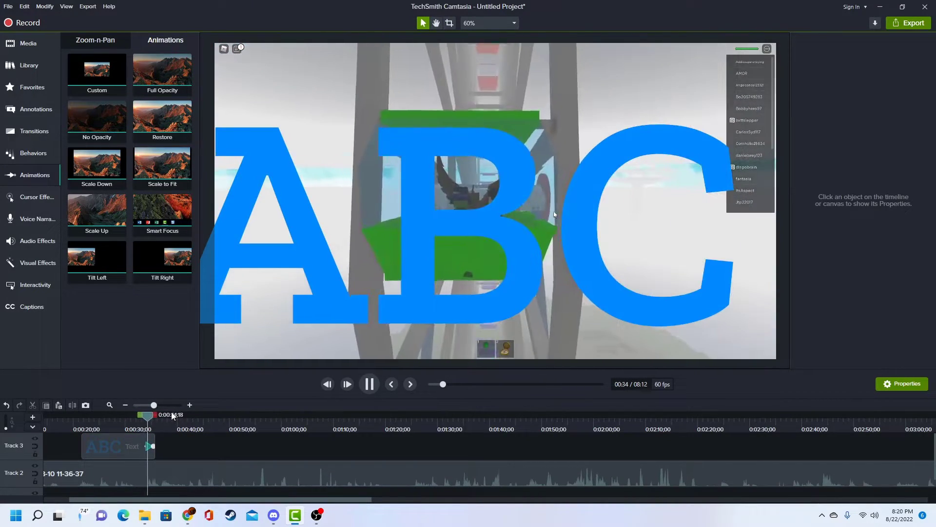
pyautogui.press('space')
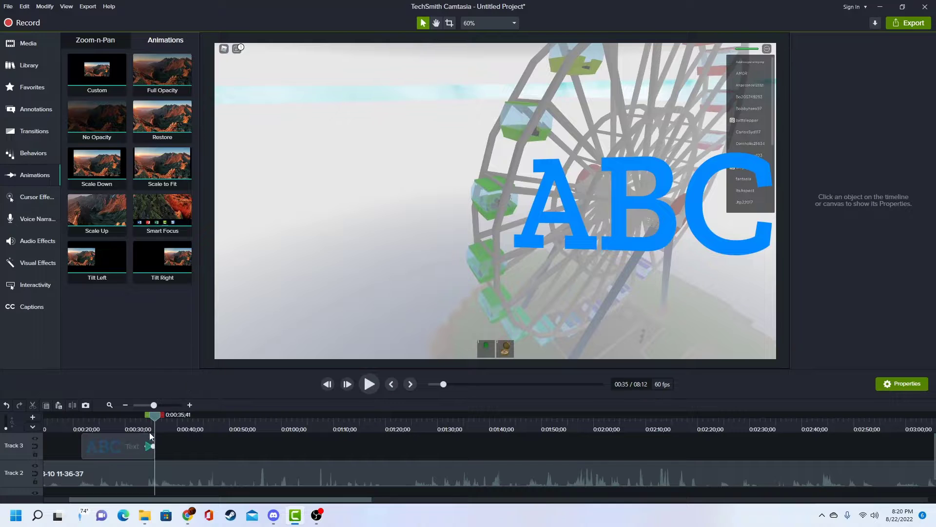
# - Set the callout's text size to 12 at 0:00:34;23, within the tilt animation, and recheck the footage before it
pyautogui.click(148, 429)
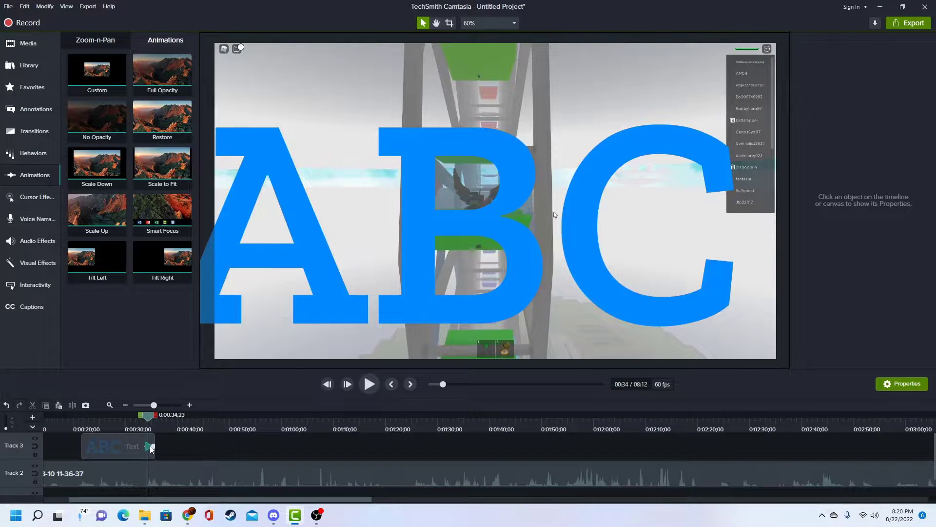
pyautogui.click(152, 448)
pyautogui.click(888, 135)
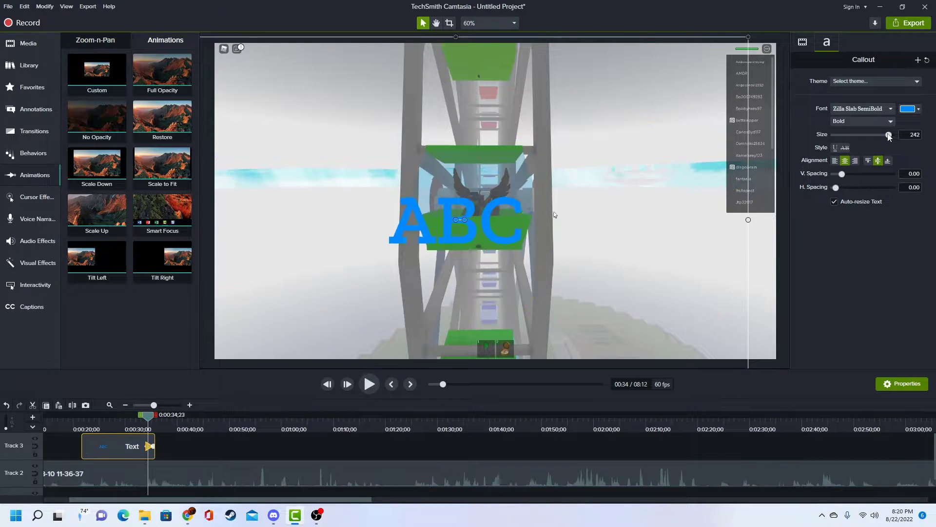
pyautogui.moveTo(889, 136); pyautogui.dragTo(841, 137)
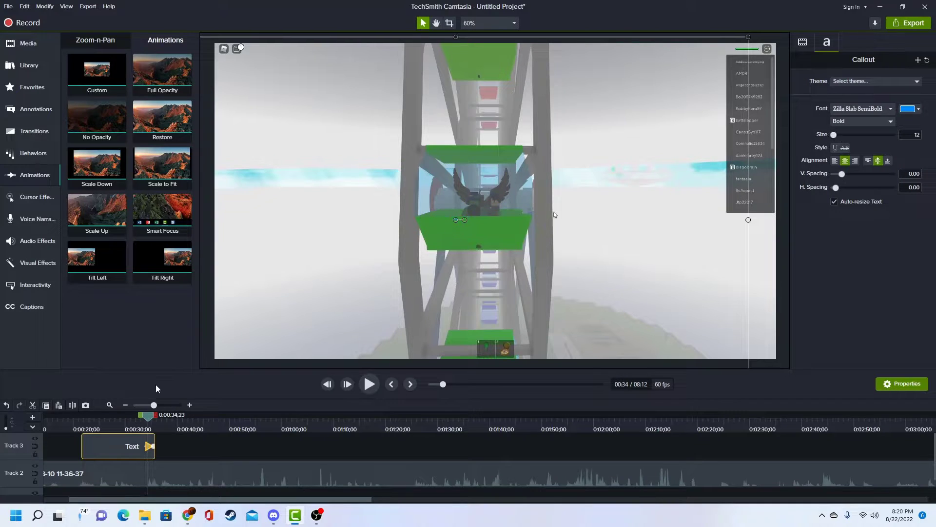
pyautogui.moveTo(139, 421); pyautogui.dragTo(135, 423)
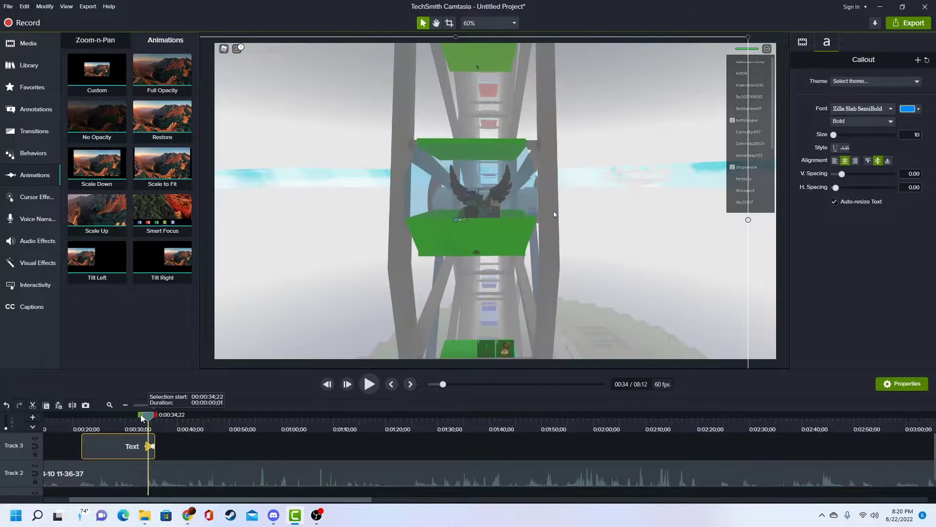
pyautogui.press('space')
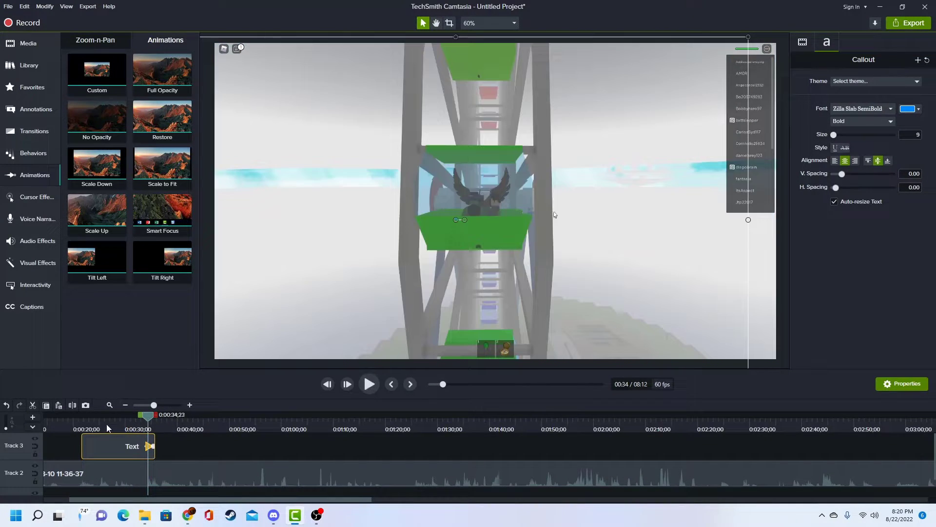
pyautogui.click(109, 427)
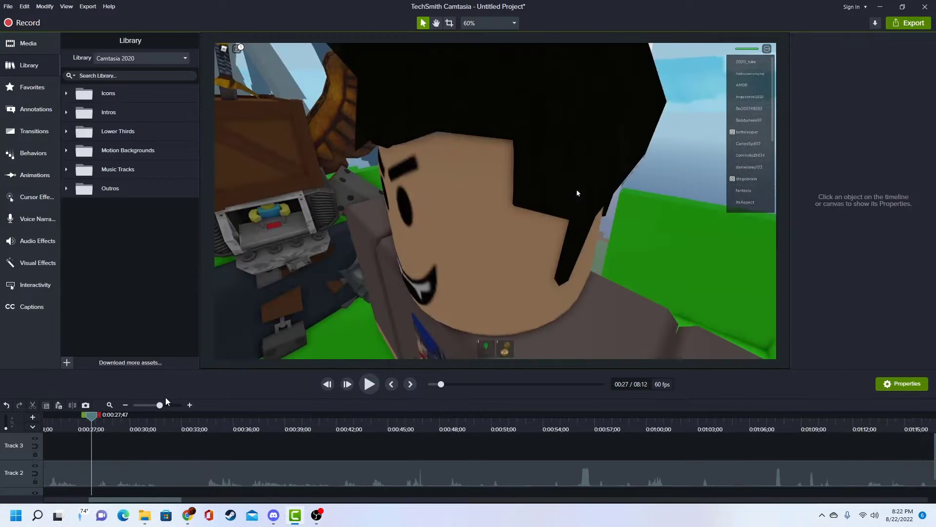
pyautogui.moveTo(168, 405); pyautogui.dragTo(156, 409)
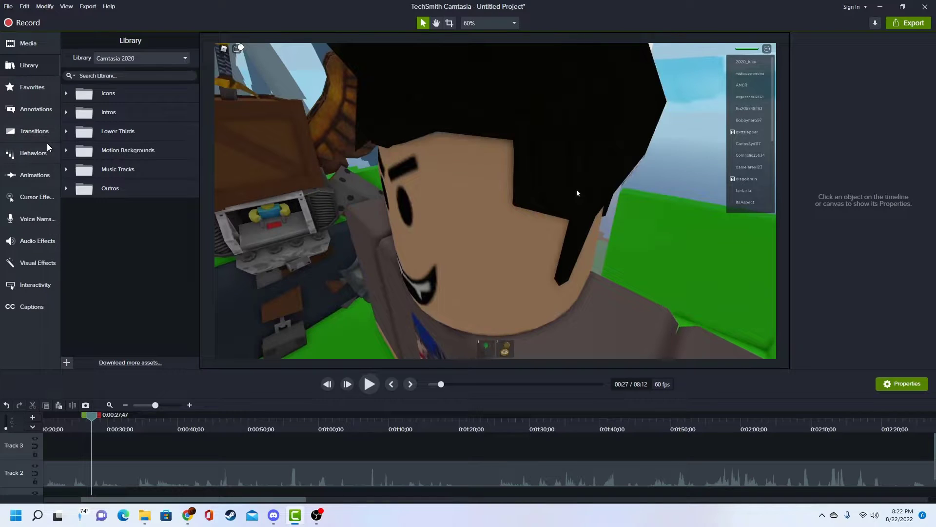
pyautogui.click(102, 155)
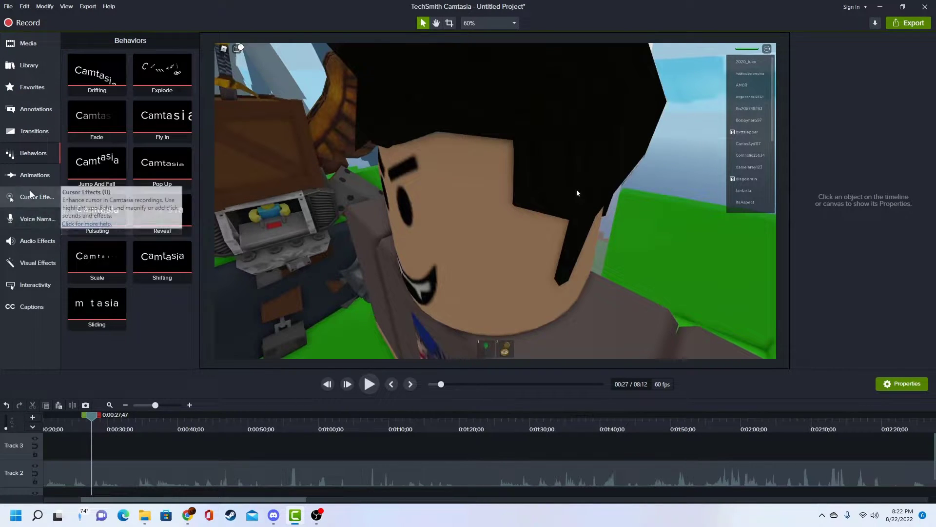
pyautogui.click(32, 174)
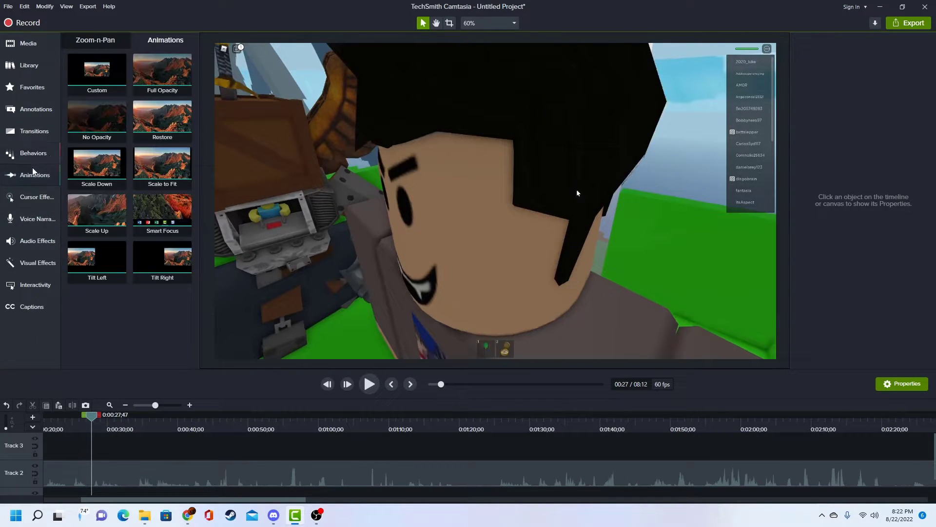
pyautogui.click(37, 110)
pyautogui.click(35, 131)
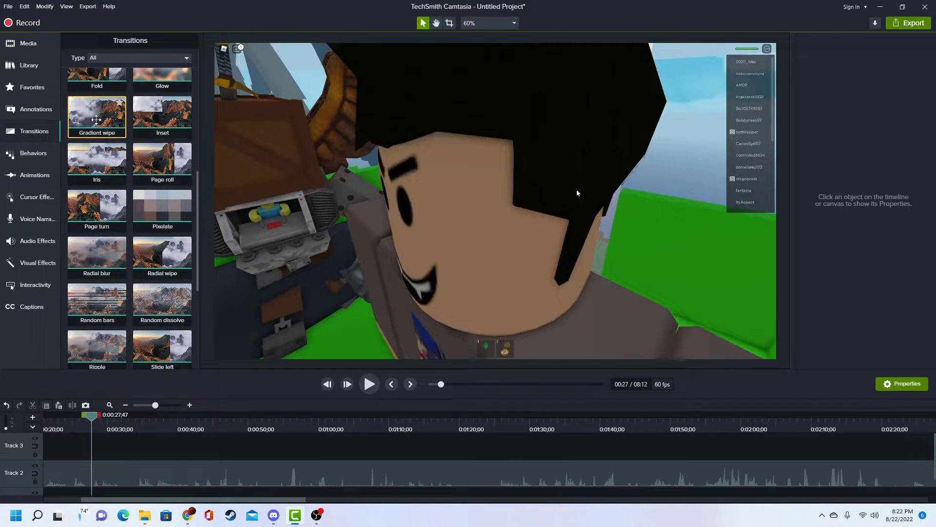
# - Add a plain text callout over the footage at 0:00:27;47 and apply the Drifting behavior to it
pyautogui.click(18, 107)
pyautogui.moveTo(181, 161); pyautogui.dragTo(378, 213)
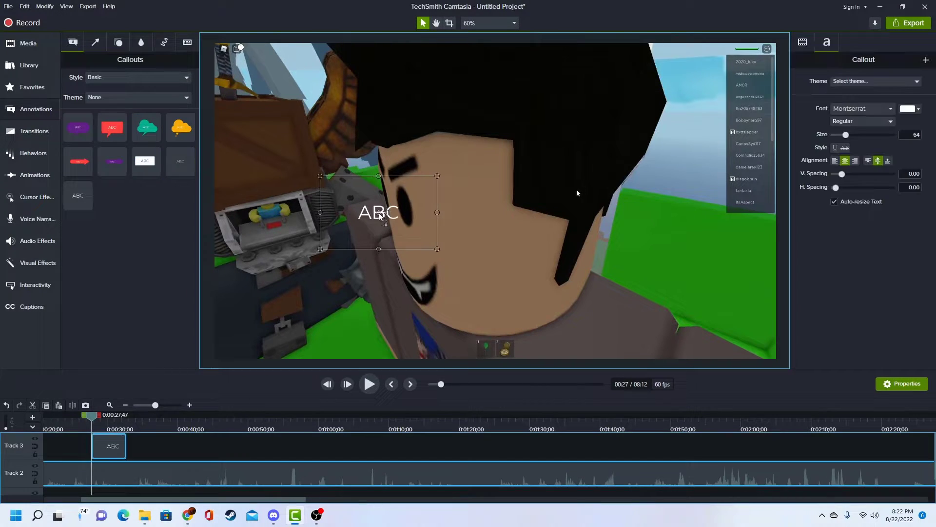
pyautogui.click(38, 154)
pyautogui.click(35, 130)
pyautogui.click(33, 152)
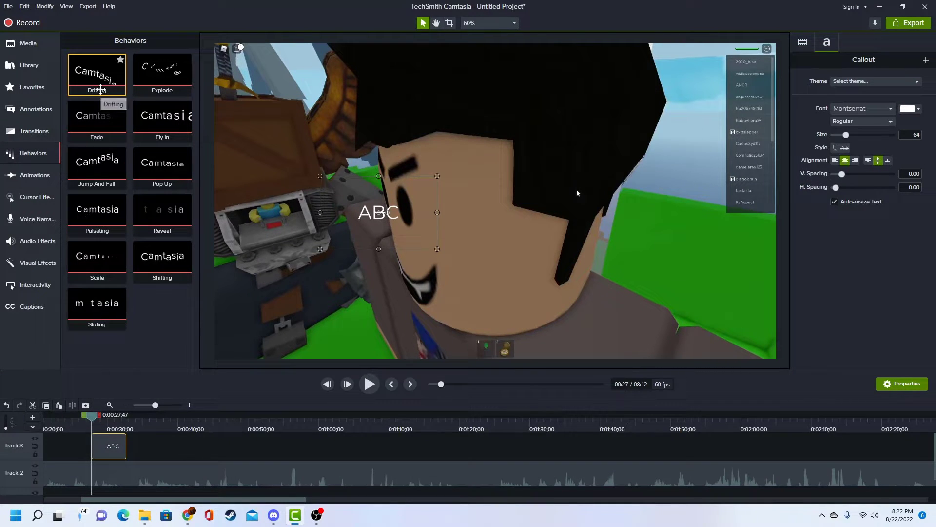
pyautogui.moveTo(100, 89); pyautogui.dragTo(109, 446)
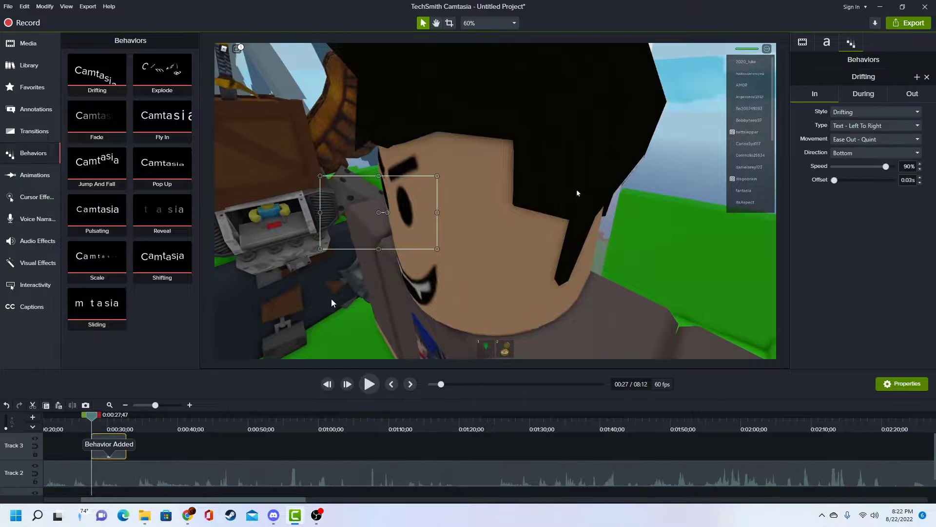
# - Play the video from 0:00:27;47 past the end of the new callout to preview its Drifting behavior
pyautogui.press('space')
pyautogui.press('space')
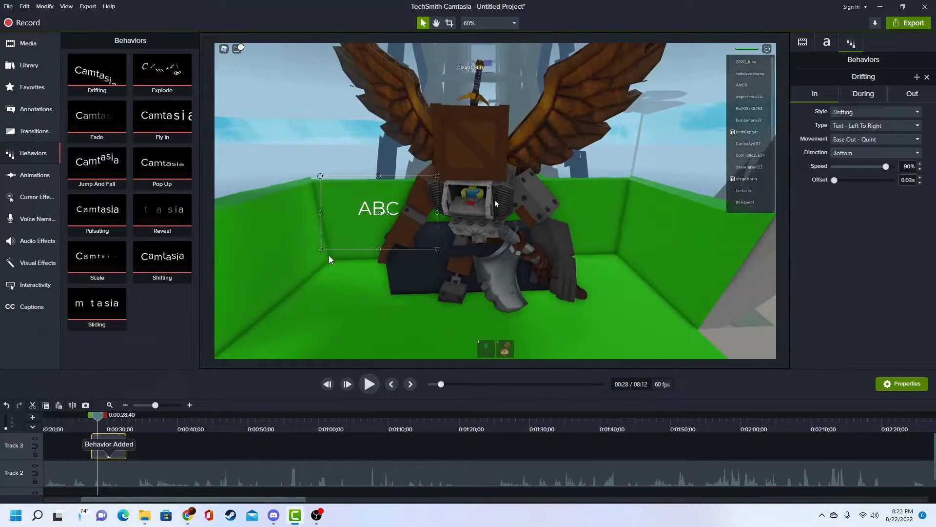
pyautogui.press('space')
pyautogui.press('space')
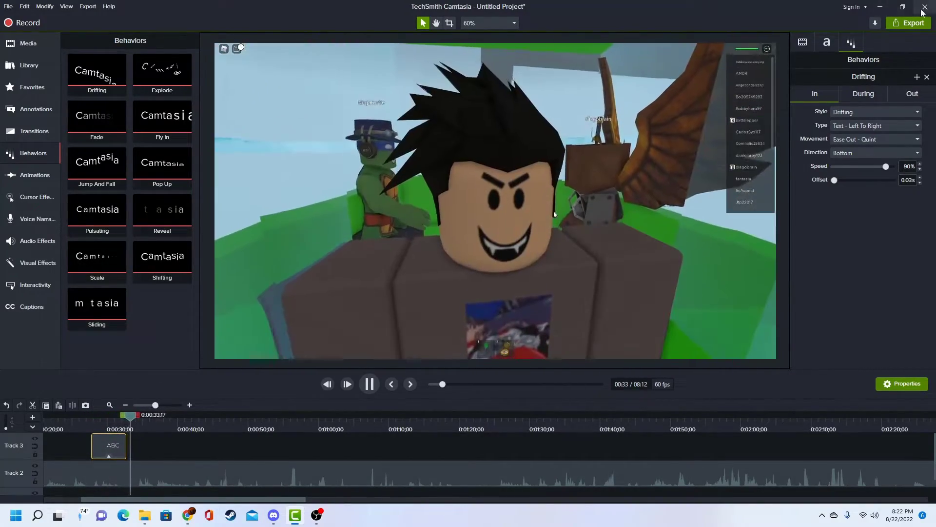
pyautogui.press('space')
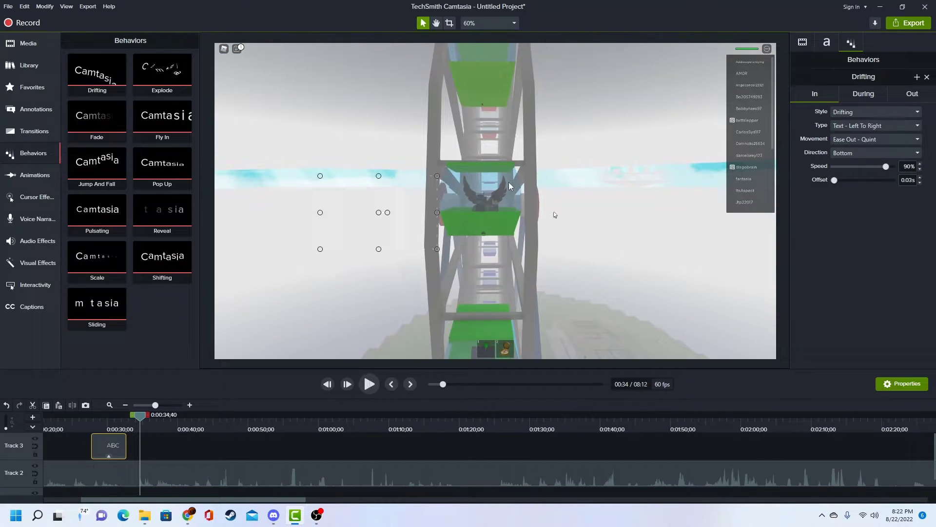
# - Replace the callout's placeholder text with "Like and subscibe" at about 30 seconds
pyautogui.click(113, 434)
pyautogui.click(381, 216)
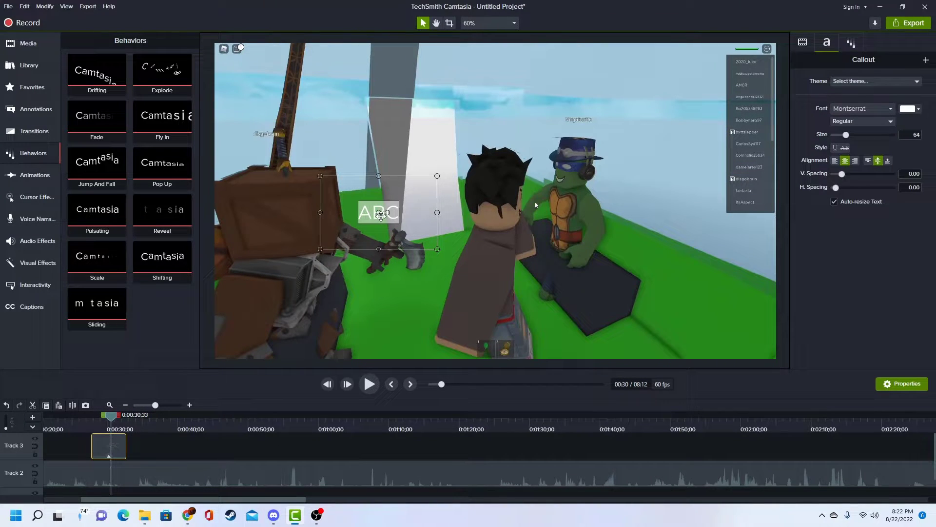
pyautogui.write('Like and subscibe')
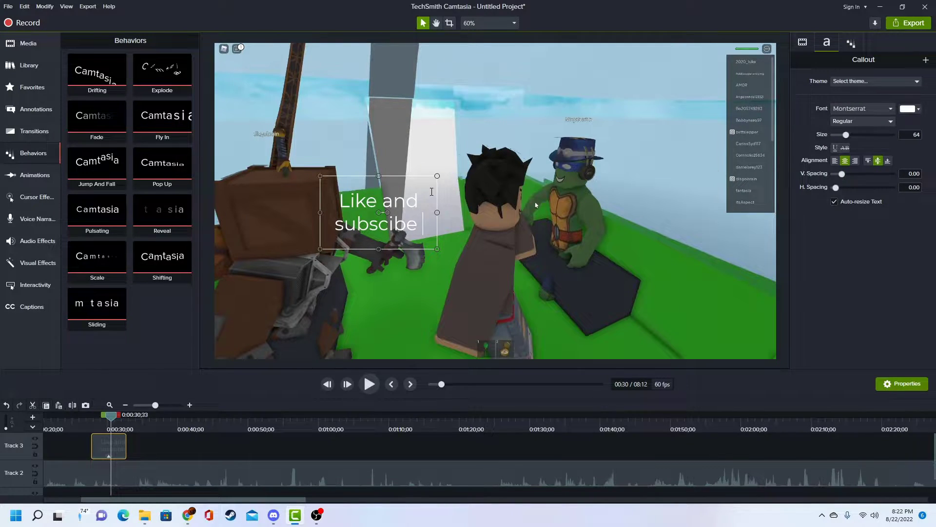
# - Enlarge the "Like and subscibe" callout's text to size 149 and change its font colour to red
pyautogui.click(609, 167)
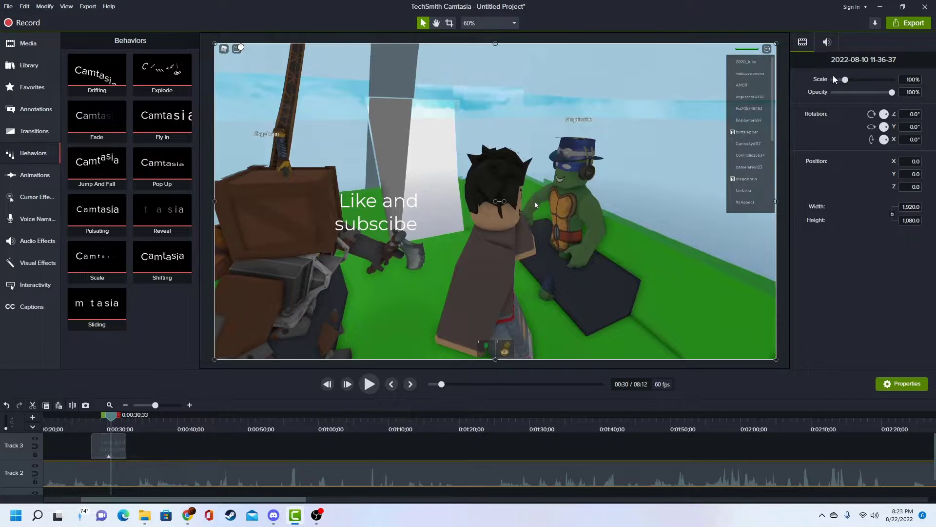
pyautogui.moveTo(845, 79); pyautogui.dragTo(858, 80)
pyautogui.click(352, 207)
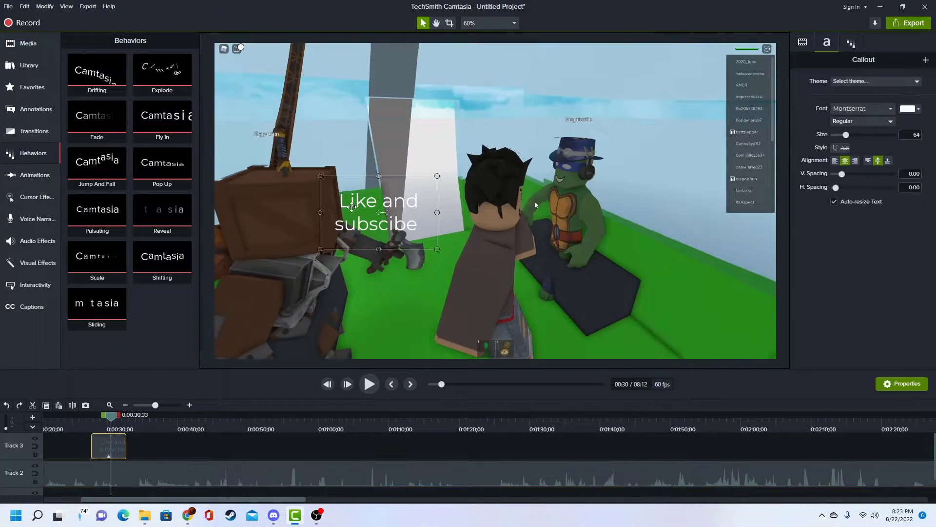
pyautogui.moveTo(847, 136); pyautogui.dragTo(868, 135)
pyautogui.click(909, 109)
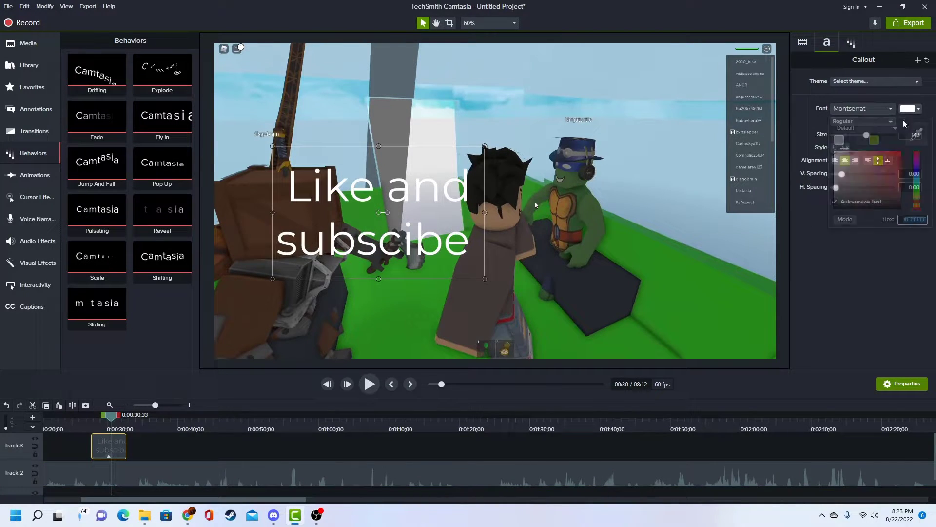
pyautogui.click(902, 152)
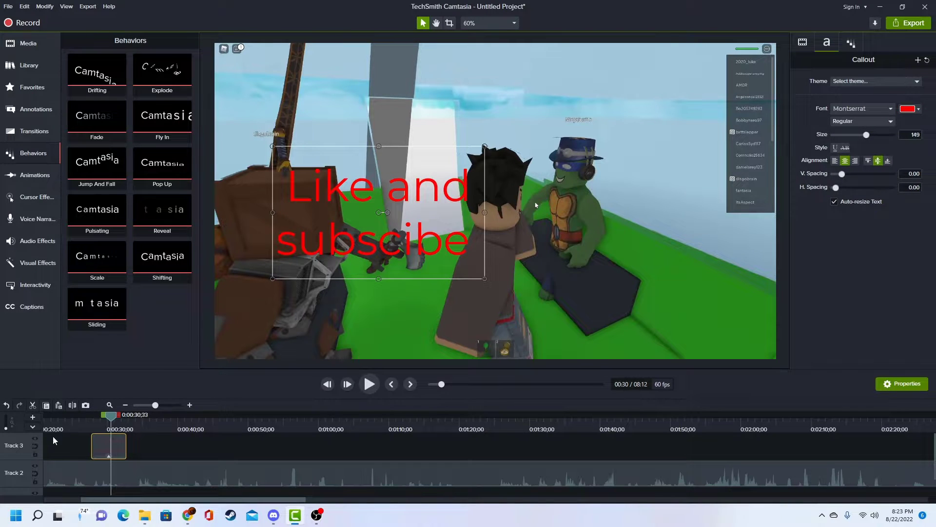
# - Play the video from 0:00:25;08 past the red callout to preview its enlarged text
pyautogui.moveTo(83, 422); pyautogui.dragTo(140, 434)
pyautogui.click(73, 423)
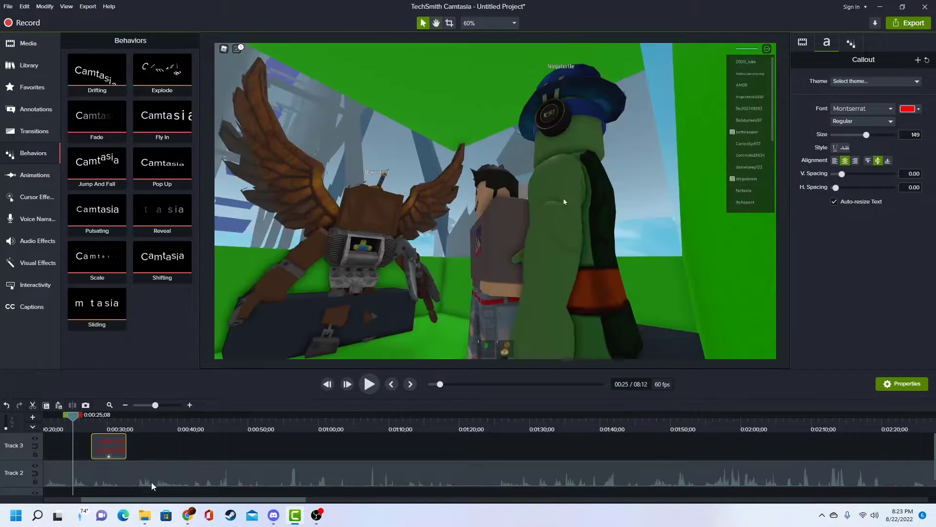
pyautogui.press('space')
pyautogui.click(151, 439)
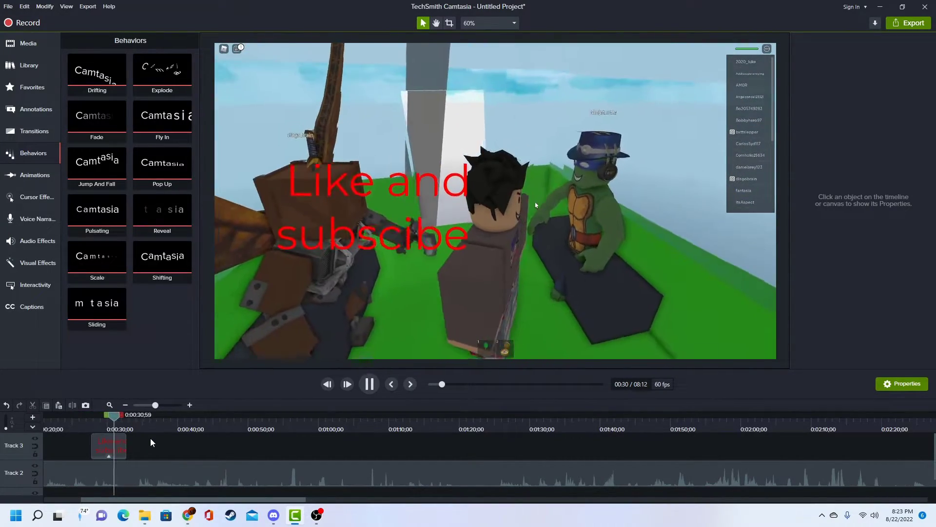
pyautogui.press('space')
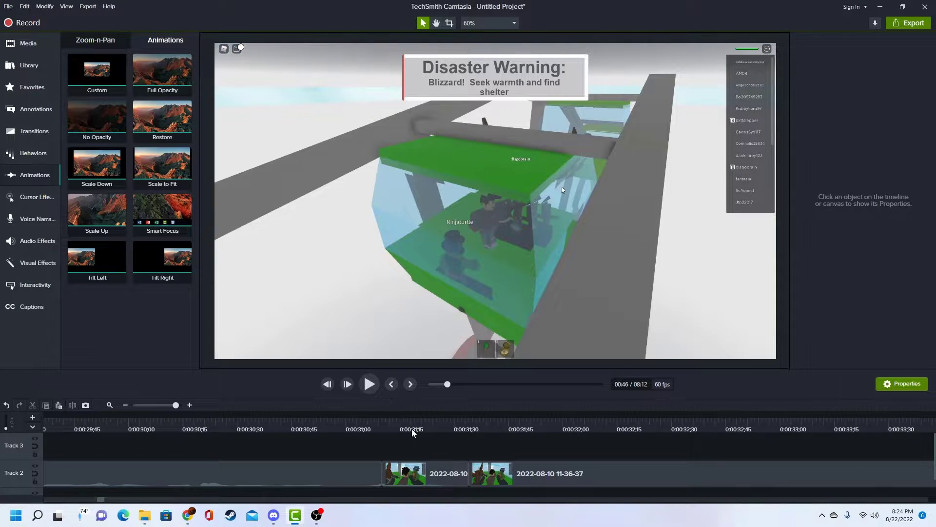
# - Place the playhead at the start of the short clip, at 0:00:31;10, and open the Zoom-n-Pan options
pyautogui.moveTo(413, 430); pyautogui.dragTo(382, 432)
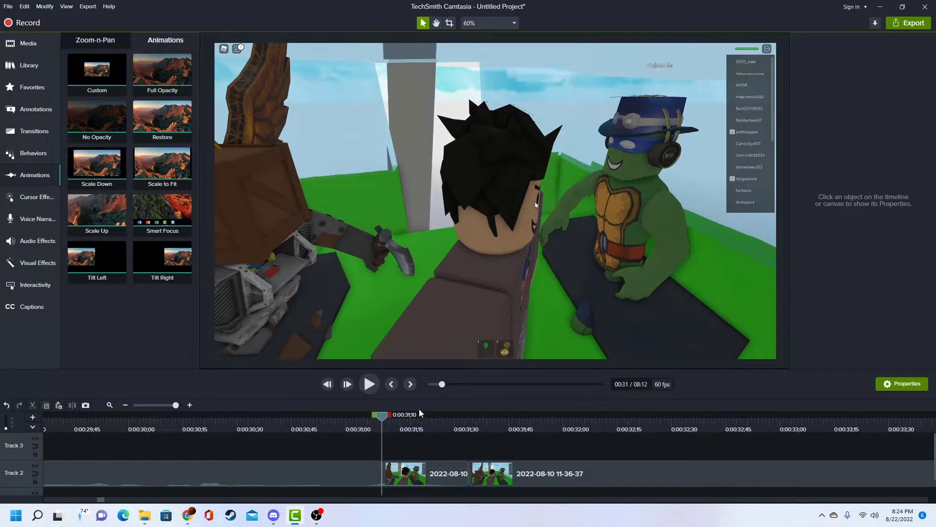
pyautogui.press('space')
pyautogui.press('space')
pyautogui.click(382, 428)
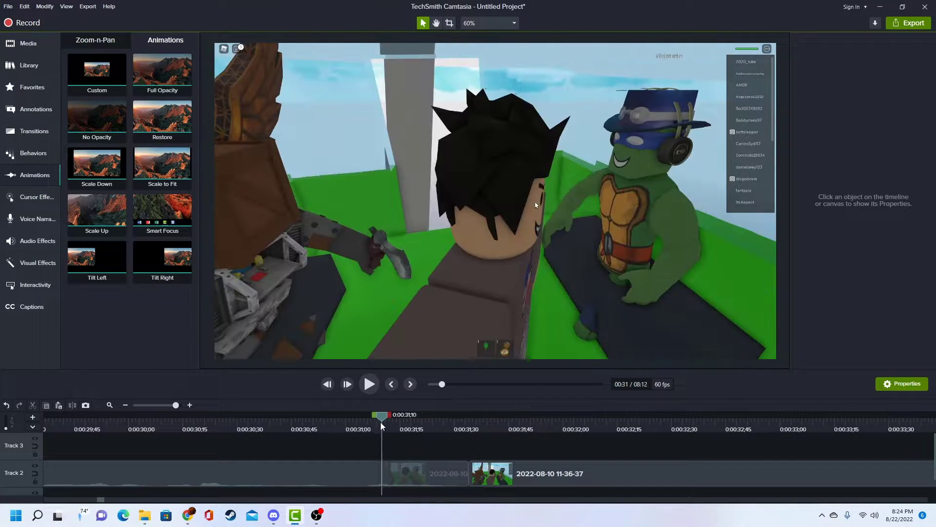
pyautogui.click(102, 42)
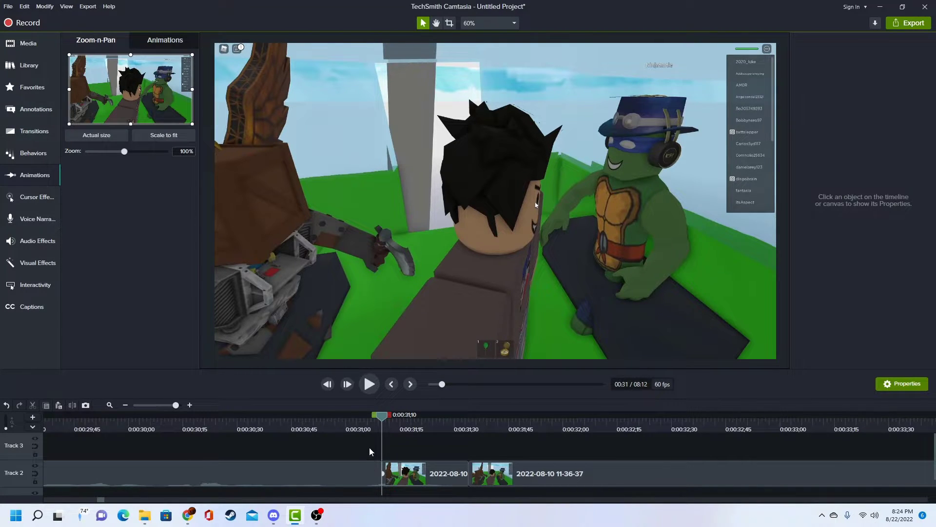
# - Try rotating the short clip to -117.6° about Z, and undo the rotation after previewing it
pyautogui.click(552, 249)
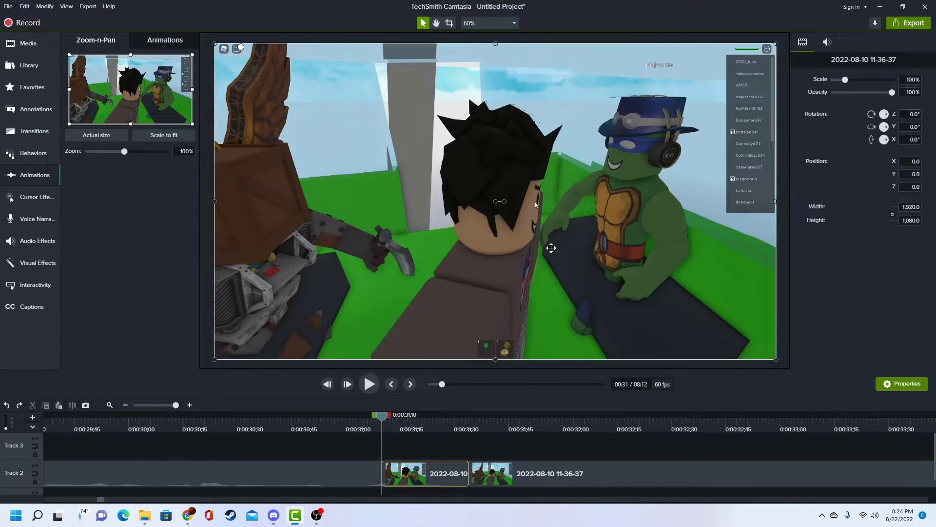
pyautogui.moveTo(504, 201); pyautogui.dragTo(471, 245)
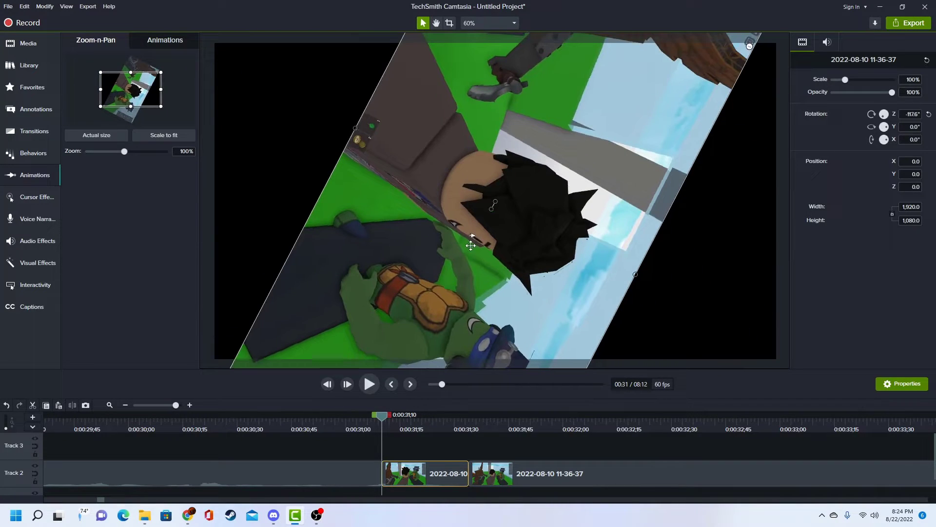
pyautogui.moveTo(326, 422); pyautogui.dragTo(301, 423)
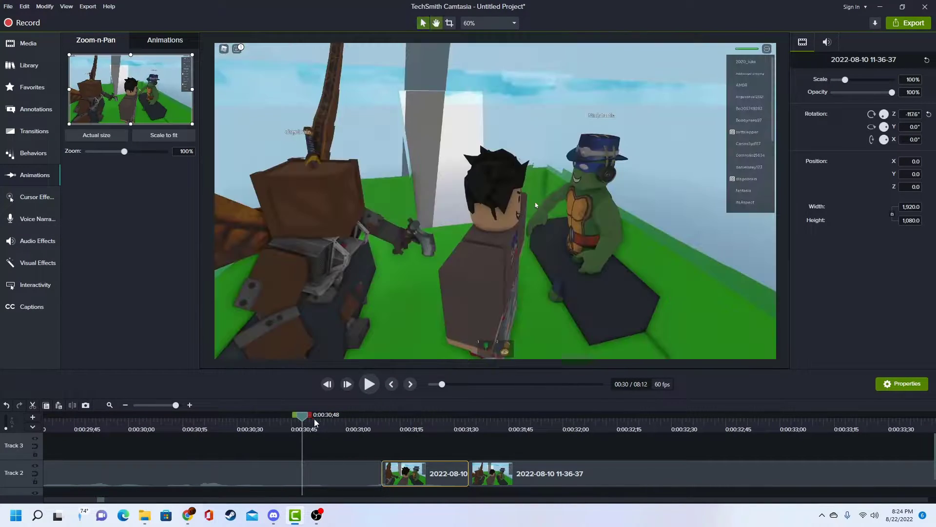
pyautogui.press('space')
pyautogui.press('space')
pyautogui.hotkey('ctrl', 'z')
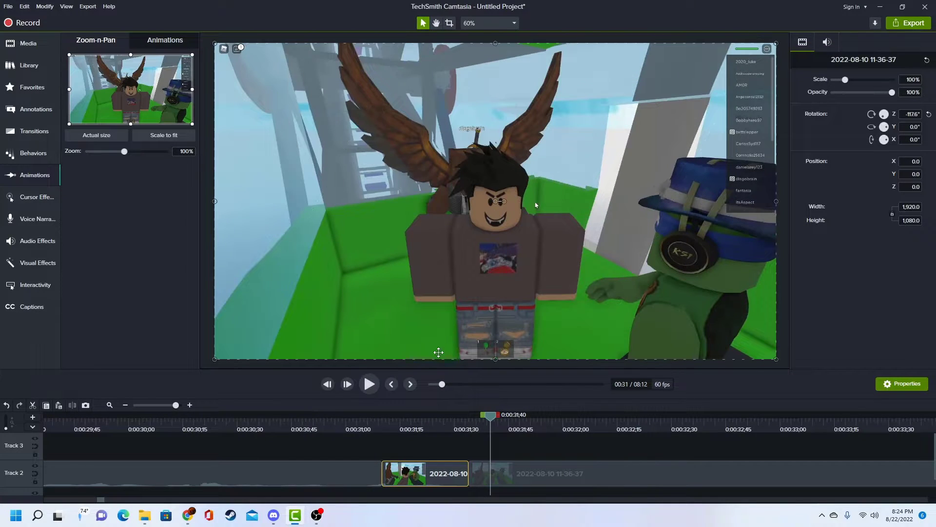
pyautogui.hotkey('ctrl', 'z')
pyautogui.click(220, 362)
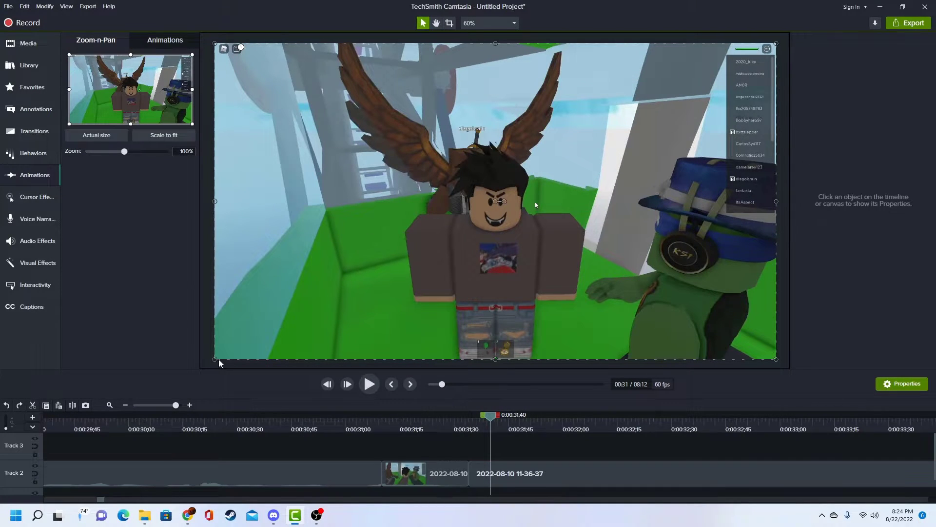
# - Zoom the short clip in to 545% at 0:00:31;10 with Zoom-n-Pan and centre the zoom area on the dark-haired character's head
pyautogui.click(383, 429)
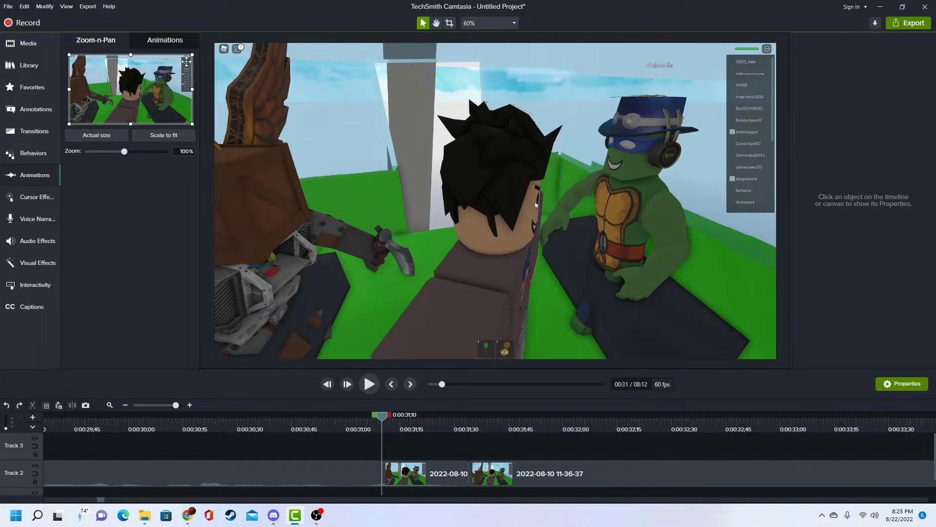
pyautogui.moveTo(191, 53); pyautogui.dragTo(131, 100)
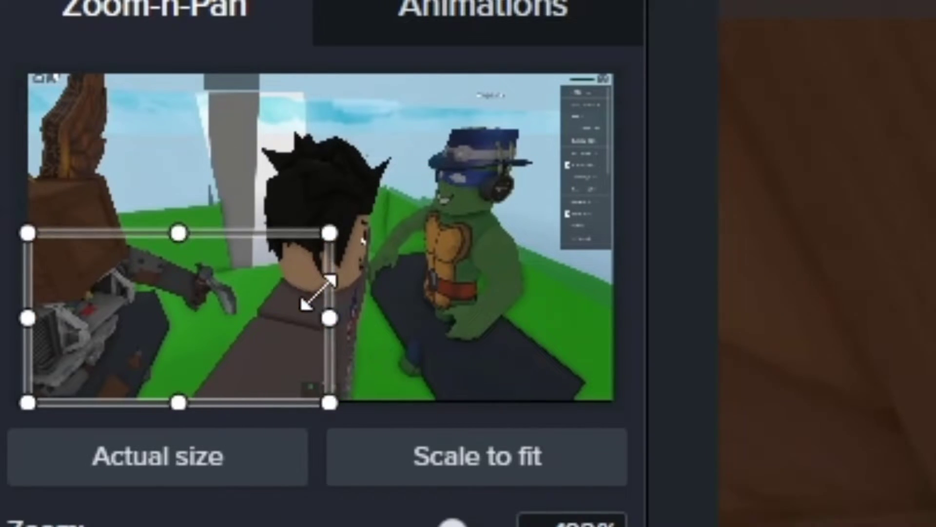
pyautogui.moveTo(318, 292); pyautogui.dragTo(174, 349)
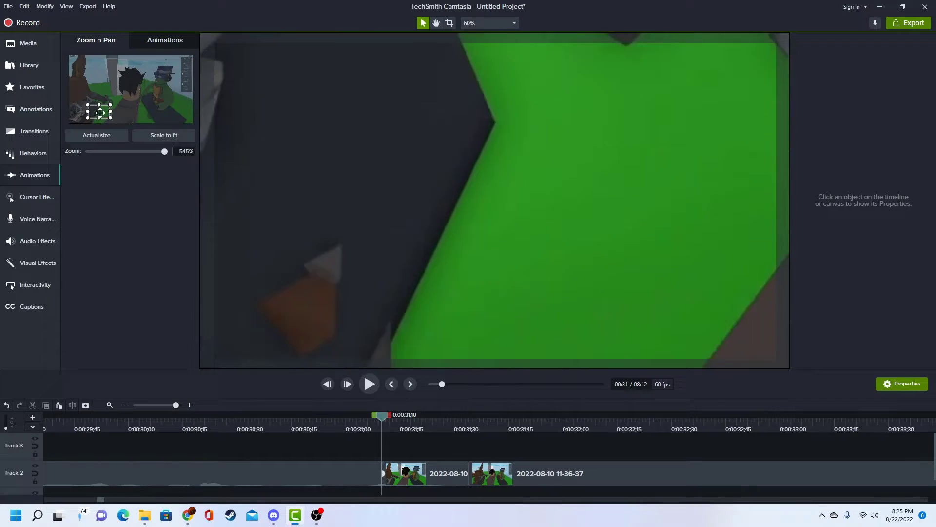
pyautogui.moveTo(100, 113); pyautogui.dragTo(132, 91)
# - Play the footage leading into the short clip to preview its zoom
pyautogui.moveTo(312, 427); pyautogui.dragTo(188, 432)
pyautogui.press('space')
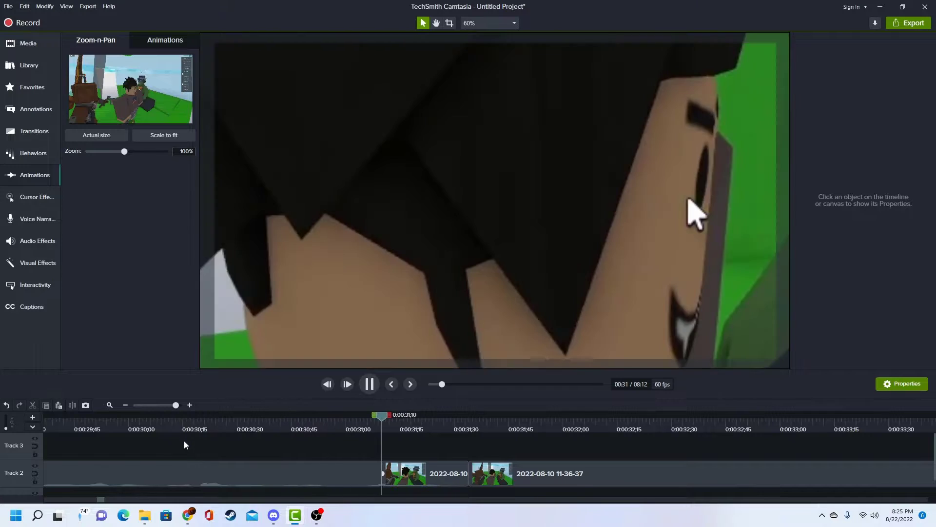
pyautogui.press('space')
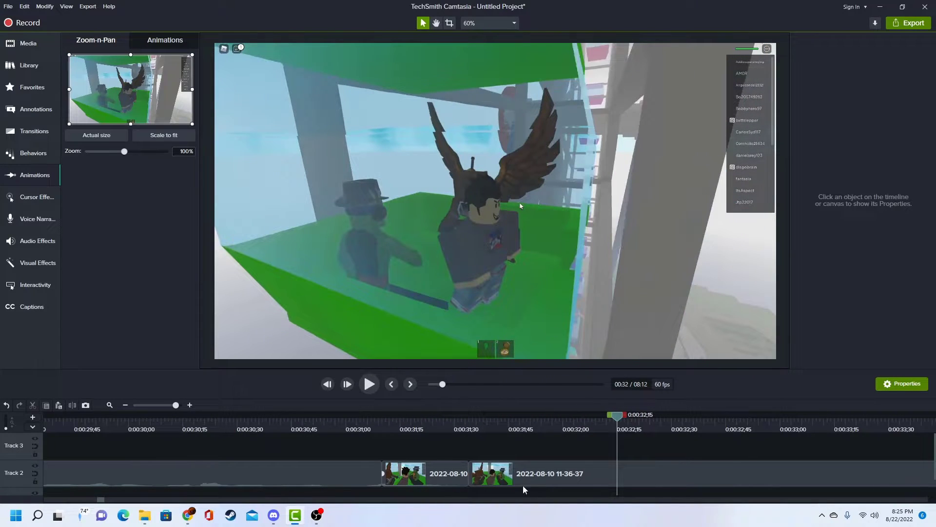
# - Zoom the clip following the short one in to 751% at 0:00:32;15, framing the character's face
pyautogui.moveTo(171, 406); pyautogui.dragTo(169, 406)
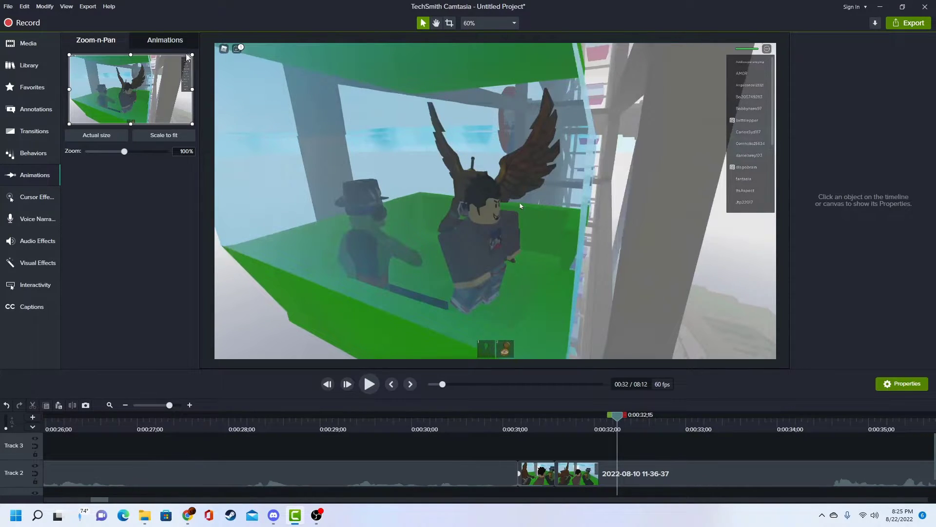
pyautogui.moveTo(193, 53); pyautogui.dragTo(137, 81)
pyautogui.scroll(-1, 583, 443)
# - Play both zoomed clips from inside the short clip and again from earlier footage to preview the 751% zoom
pyautogui.click(541, 423)
pyautogui.press('space')
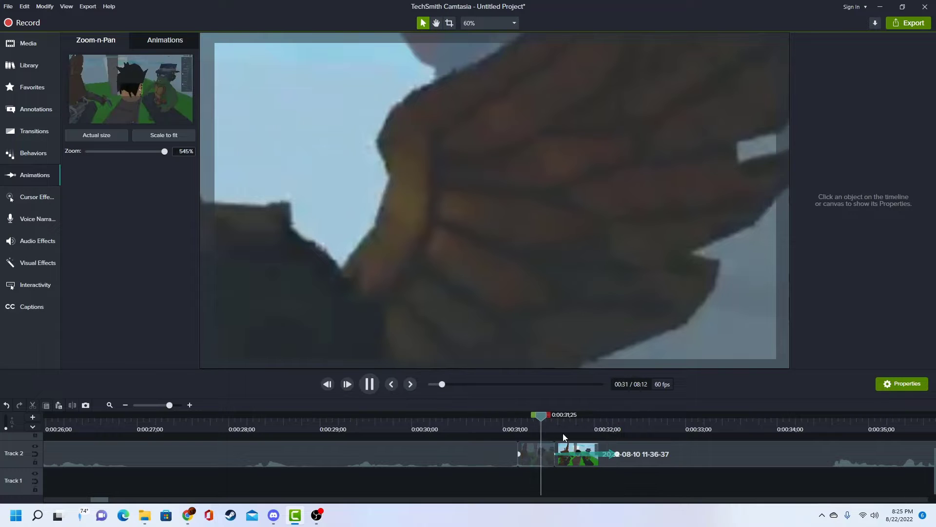
pyautogui.press('space')
pyautogui.click(535, 426)
pyautogui.moveTo(534, 425); pyautogui.dragTo(441, 402)
pyautogui.press('space')
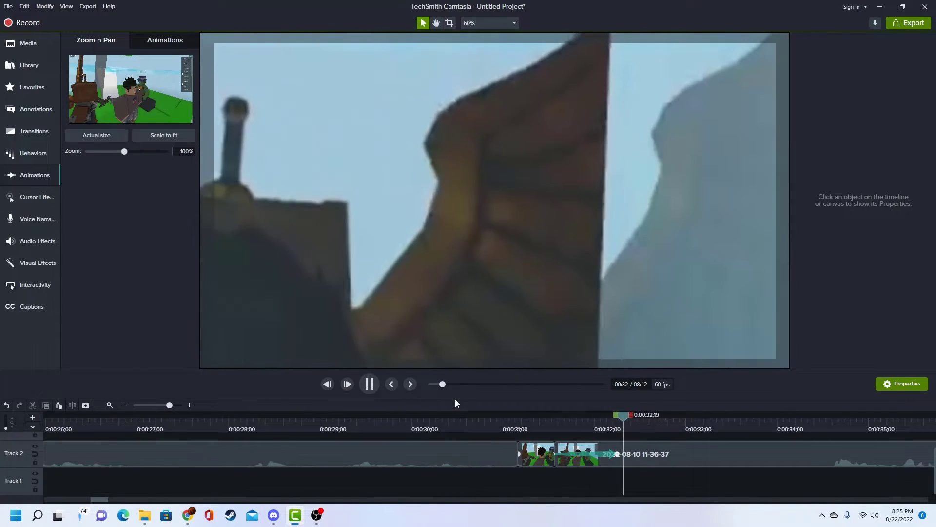
pyautogui.press('space')
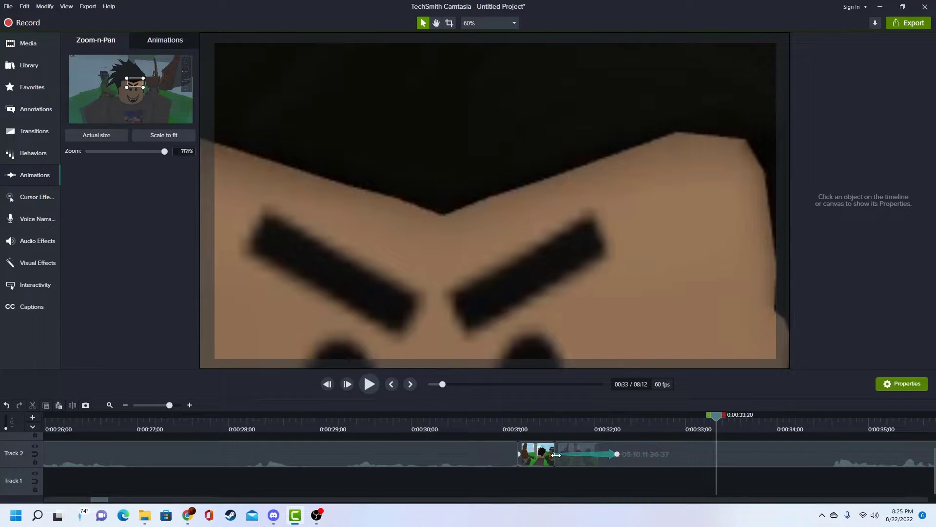
# - Shorten the 751% zoom animation so it starts at 0:00:31;42, and replay the transition into it
pyautogui.moveTo(556, 455); pyautogui.dragTo(567, 455)
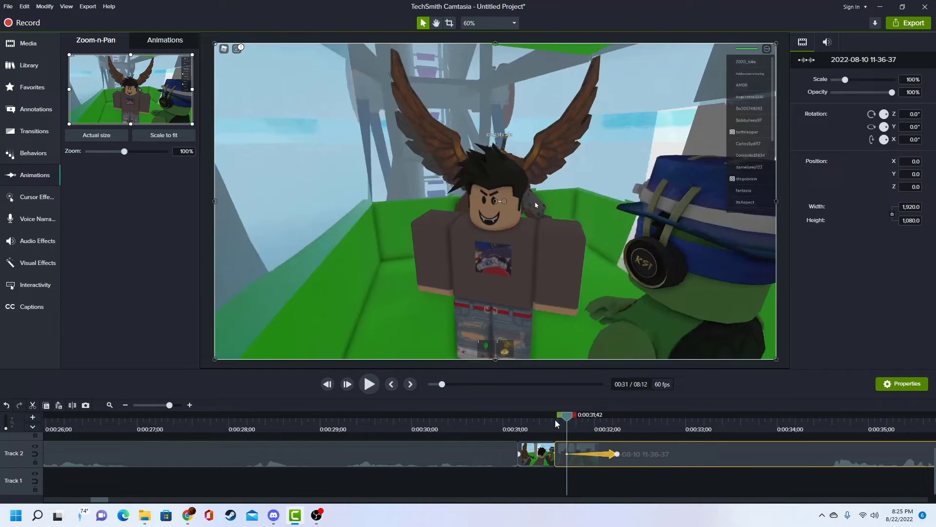
pyautogui.click(536, 424)
pyautogui.press('space')
pyautogui.press('space')
pyautogui.click(561, 426)
pyautogui.press('space')
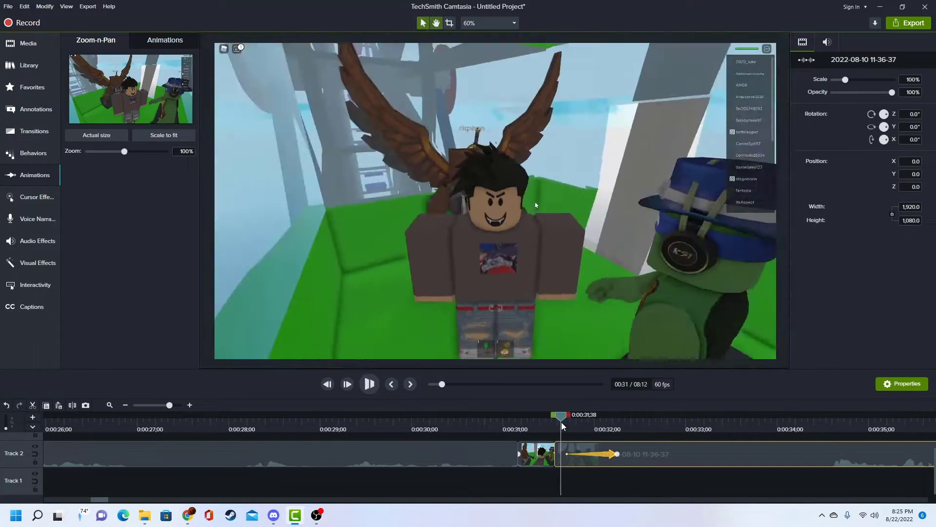
pyautogui.press('space')
pyautogui.press('space')
pyautogui.press('space')
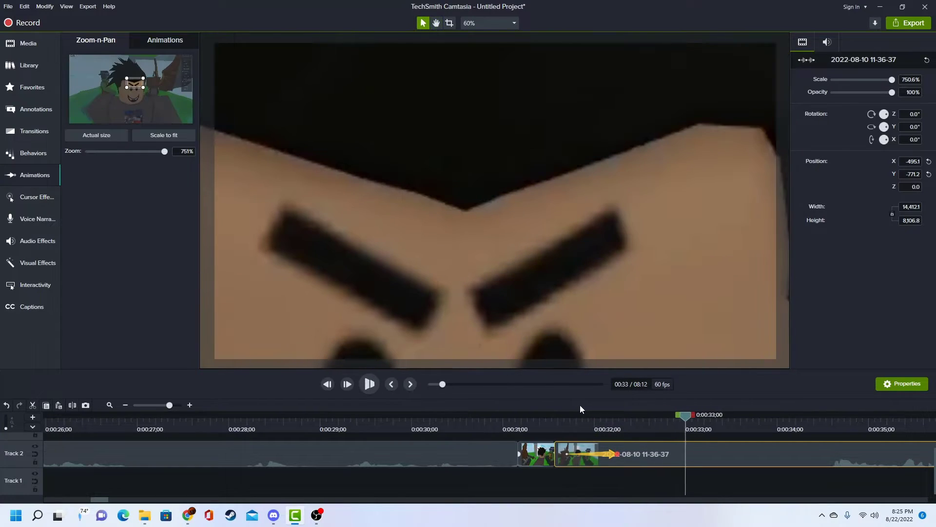
# - Undo the animation shortening, the 751% zoom and the recentring of the short clip's zoom area
pyautogui.hotkey('ctrl', 'z')
pyautogui.hotkey('ctrl', 'z')
pyautogui.hotkey('ctrl', 'z')
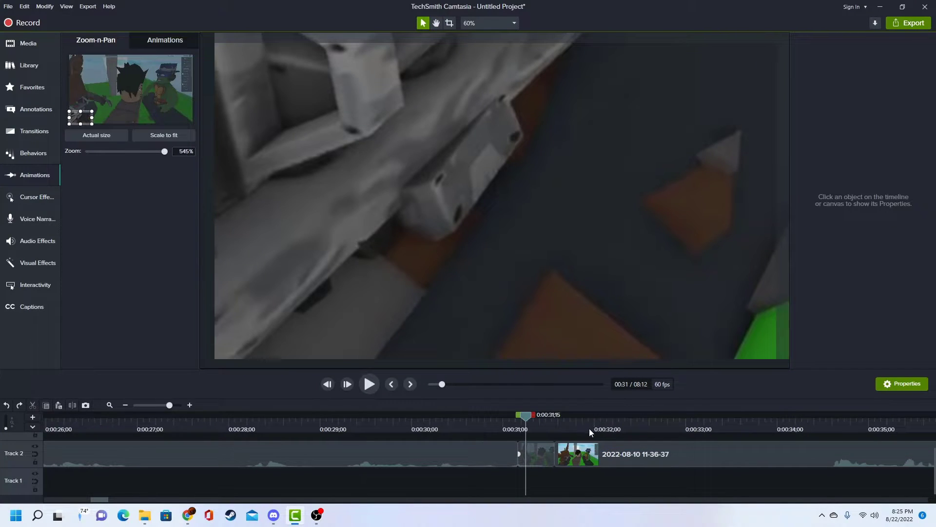
# - Play the video from 0:00:31;15 through the short clip and stop at about 0:00:32;16
pyautogui.press('space')
pyautogui.press('space')
pyautogui.press('space')
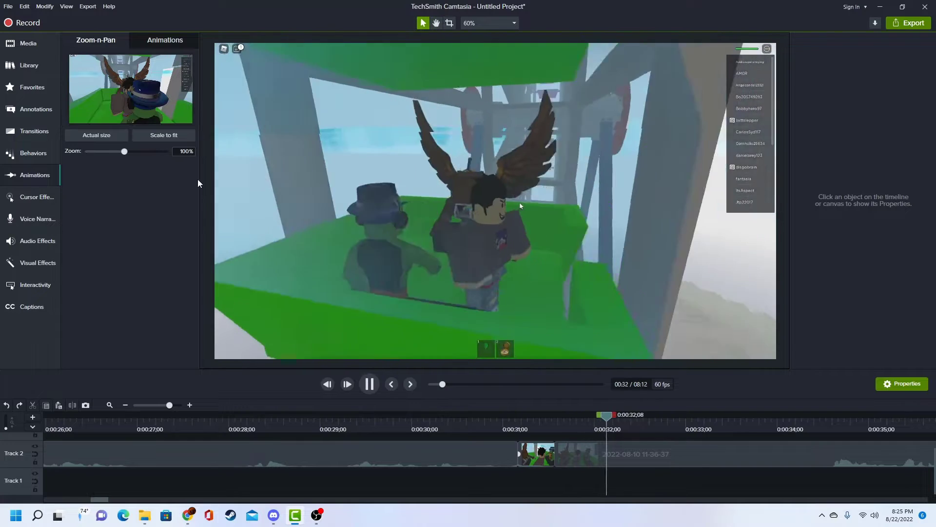
pyautogui.press('space')
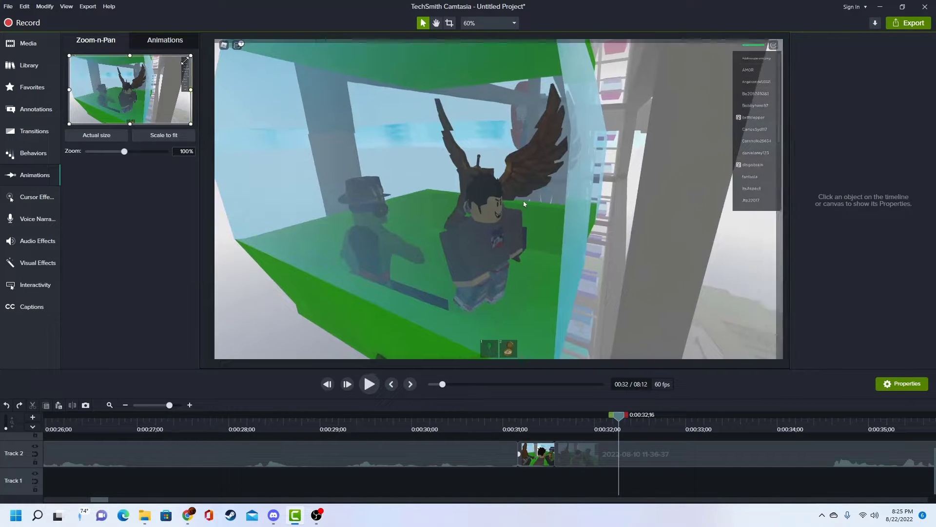
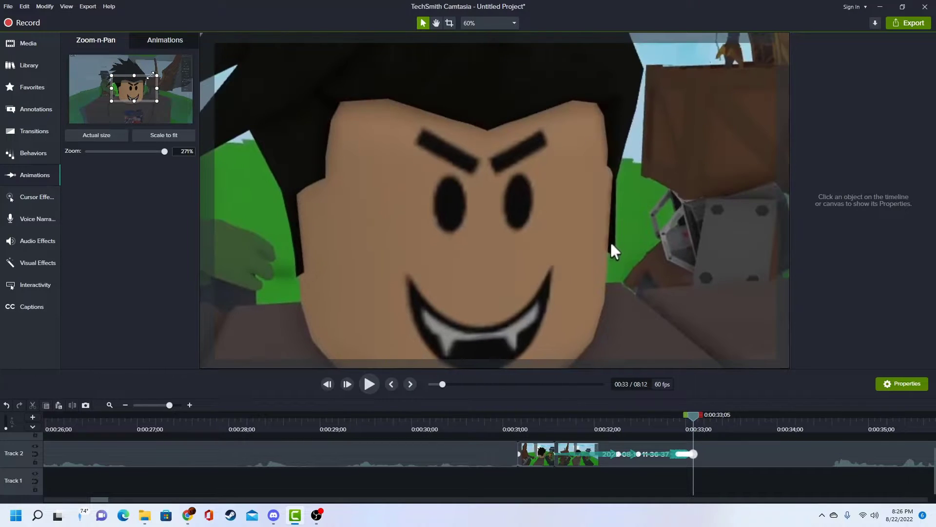
# - Play the video from 0:00:31;12 through the series of zoom animations to preview them
pyautogui.moveTo(580, 427); pyautogui.dragTo(521, 424)
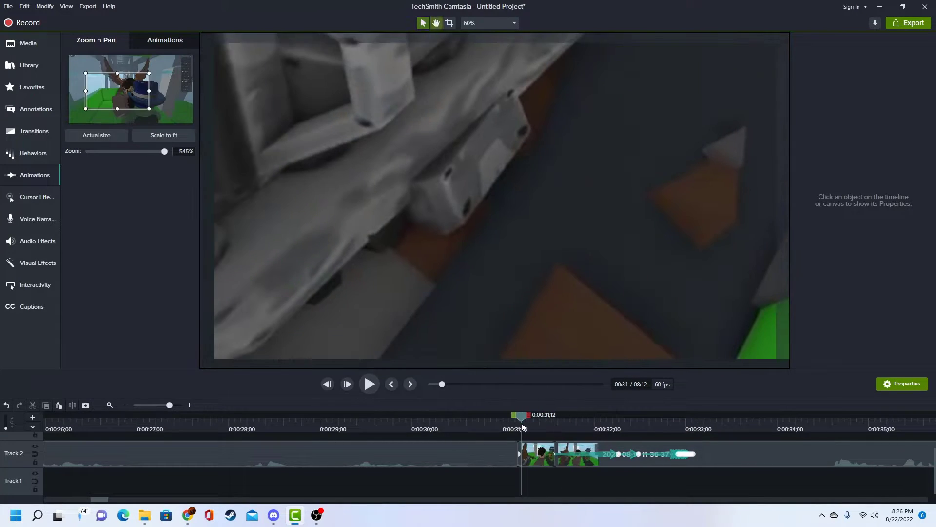
pyautogui.press('space')
pyautogui.press('space')
pyautogui.press('space')
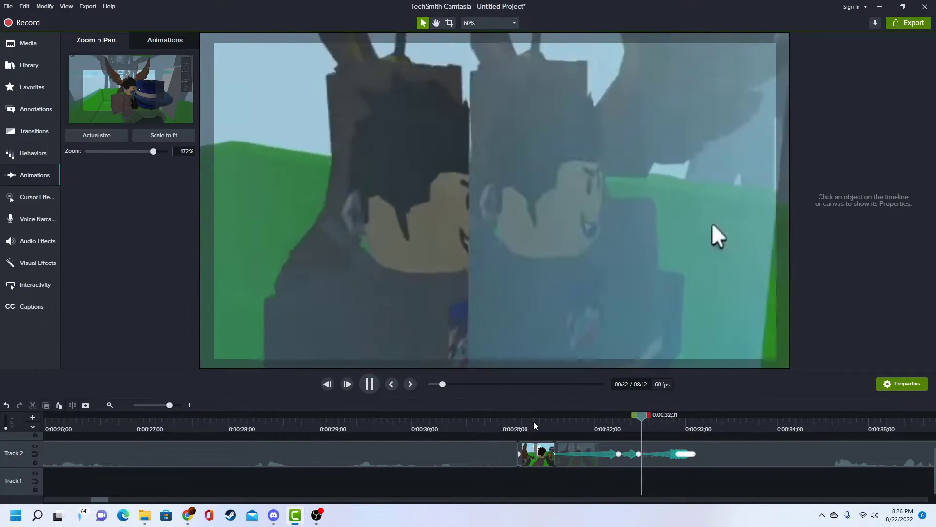
pyautogui.press('space')
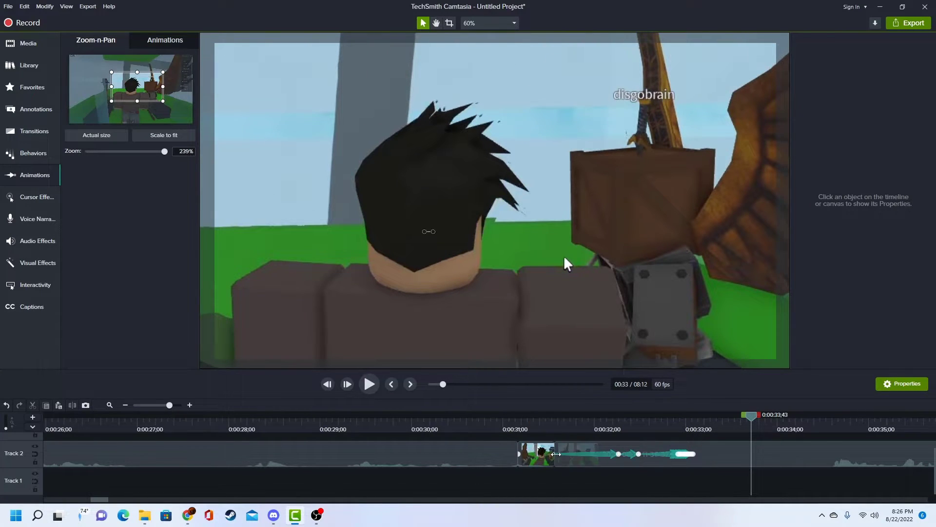
# - Shorten the first zoom animation on the clip after the short one so it starts at 0:00:32;04
pyautogui.click(634, 455)
pyautogui.click(602, 421)
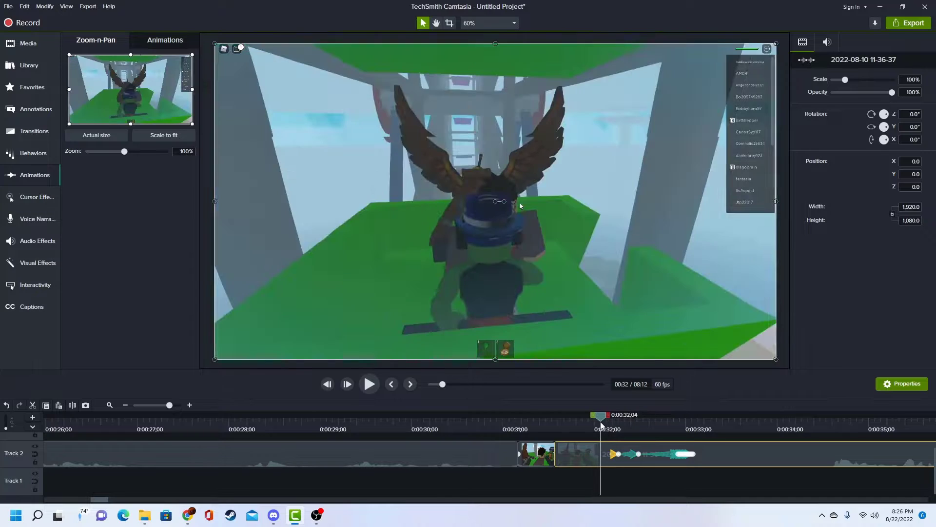
# - Delete the first three zoom animations on the clip after the short one
pyautogui.press('space')
pyautogui.press('space')
pyautogui.moveTo(601, 423); pyautogui.dragTo(527, 432)
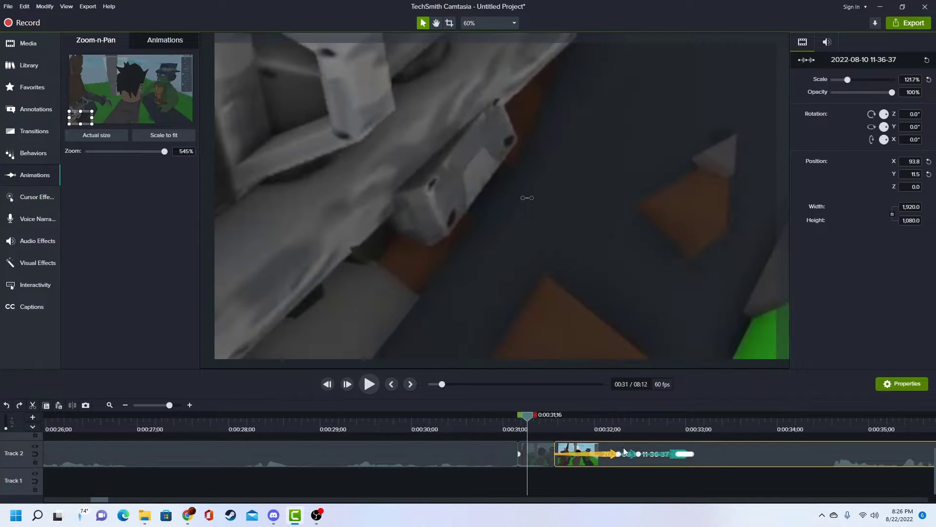
pyautogui.press('Delete')
pyautogui.click(625, 454)
pyautogui.press('Delete')
pyautogui.click(651, 454)
pyautogui.press('Delete')
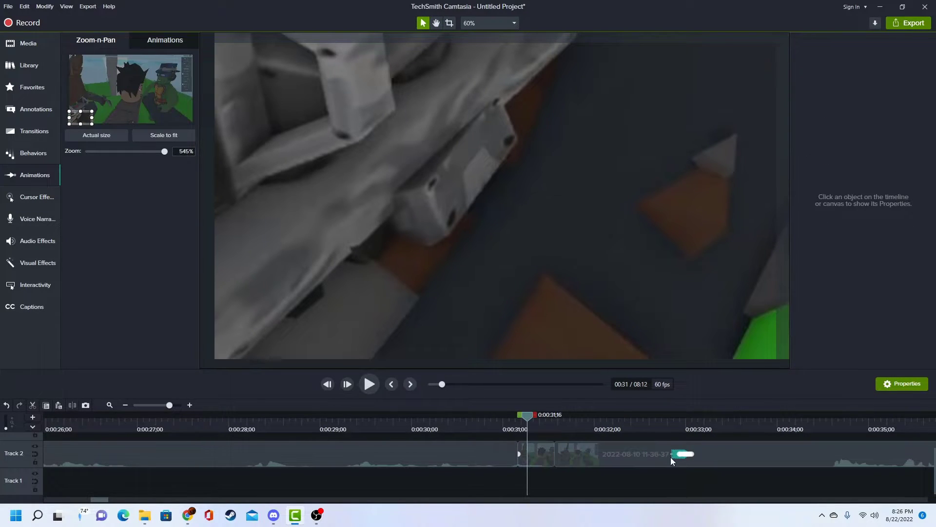
# - Delete the remaining stacked zoom animations near 0:00:33;00 on the same clip
pyautogui.click(677, 457)
pyautogui.press('Delete')
pyautogui.click(681, 455)
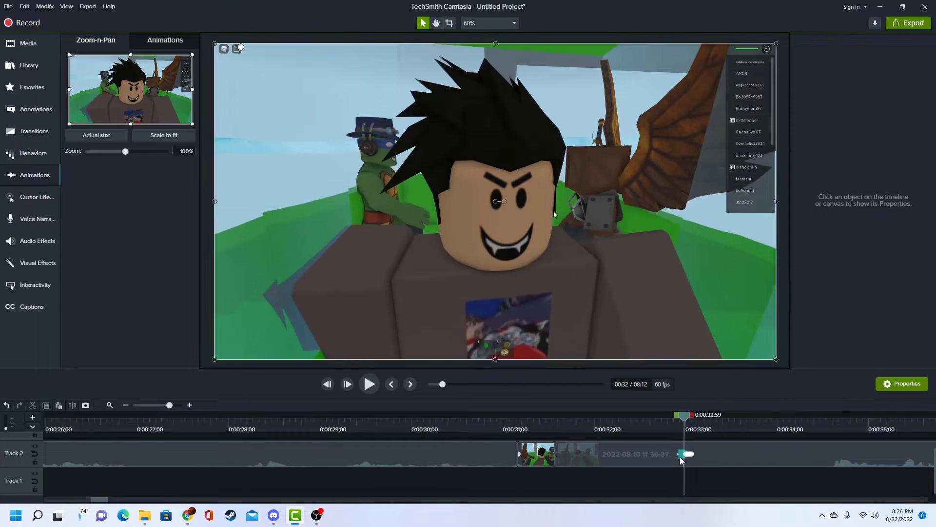
pyautogui.press('Delete')
pyautogui.click(684, 457)
pyautogui.press('Delete')
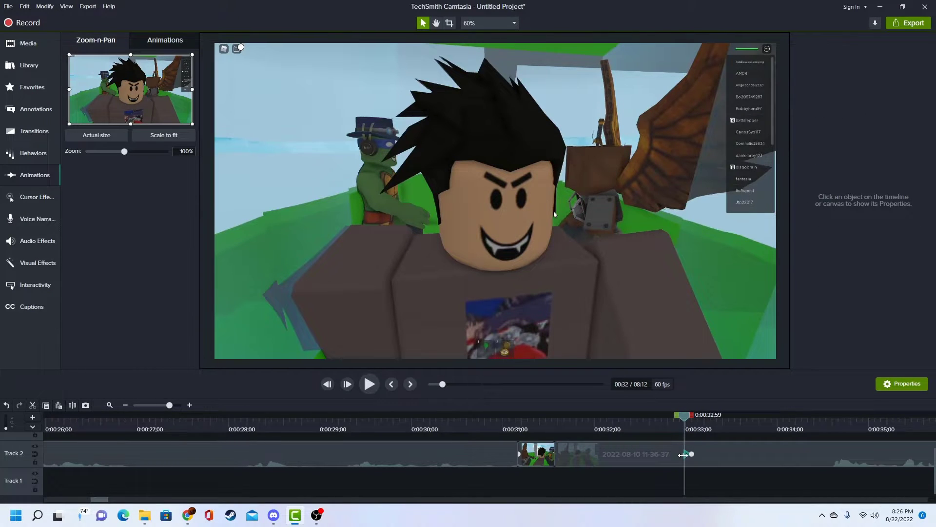
pyautogui.click(689, 456)
pyautogui.press('Delete')
# - Play the video briefly from 0:00:32;14 to check the clip without its zoom animations
pyautogui.moveTo(650, 430); pyautogui.dragTo(616, 431)
pyautogui.press('space')
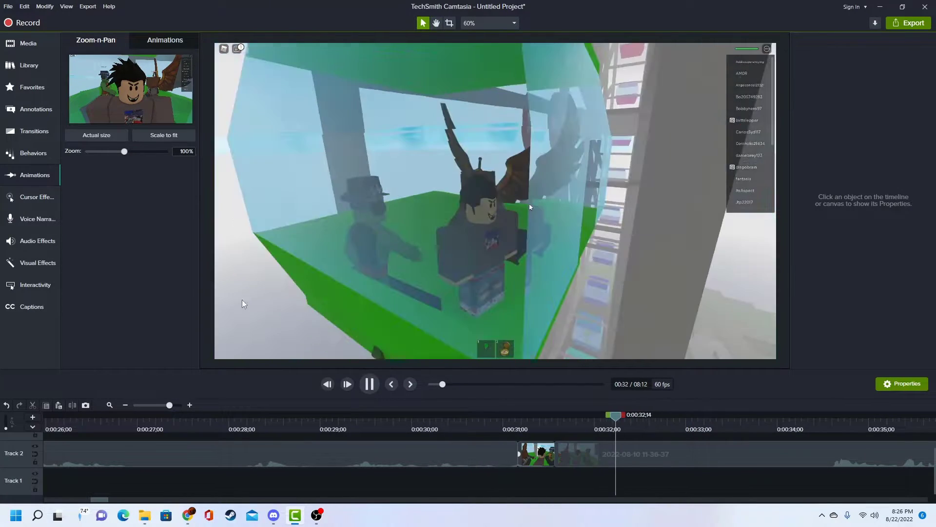
pyautogui.press('space')
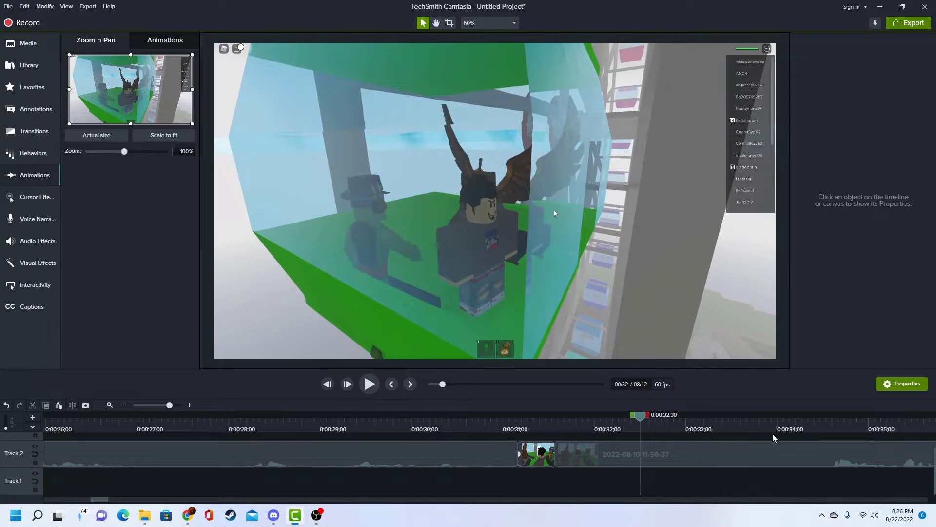
# - Add a 200% zoom animation at 0:00:32;11 on the clip after the short one and shorten it to a sudden zoom
pyautogui.moveTo(626, 415); pyautogui.dragTo(611, 415)
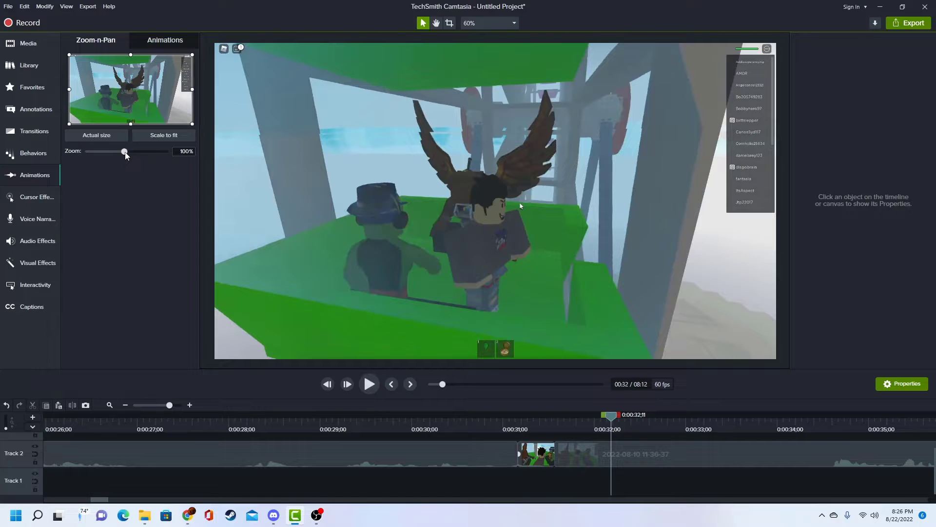
pyautogui.moveTo(125, 155); pyautogui.dragTo(165, 152)
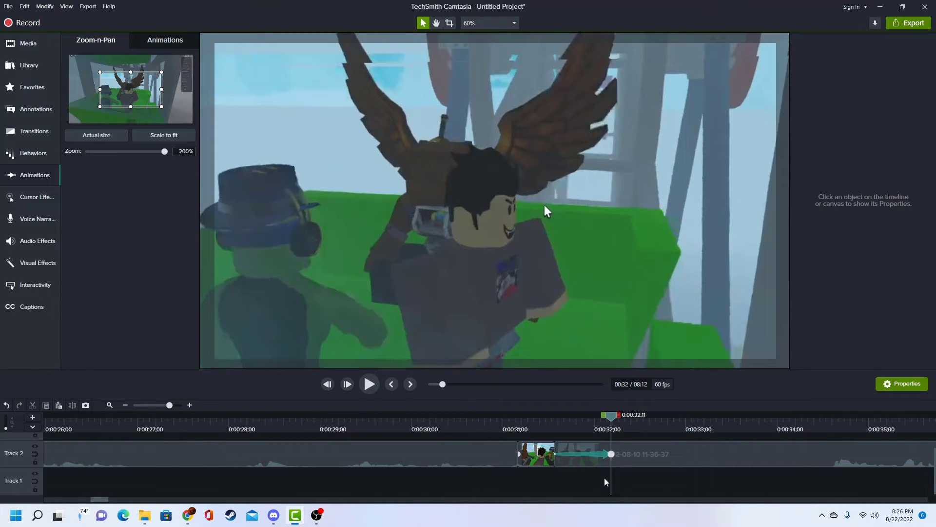
pyautogui.click(632, 452)
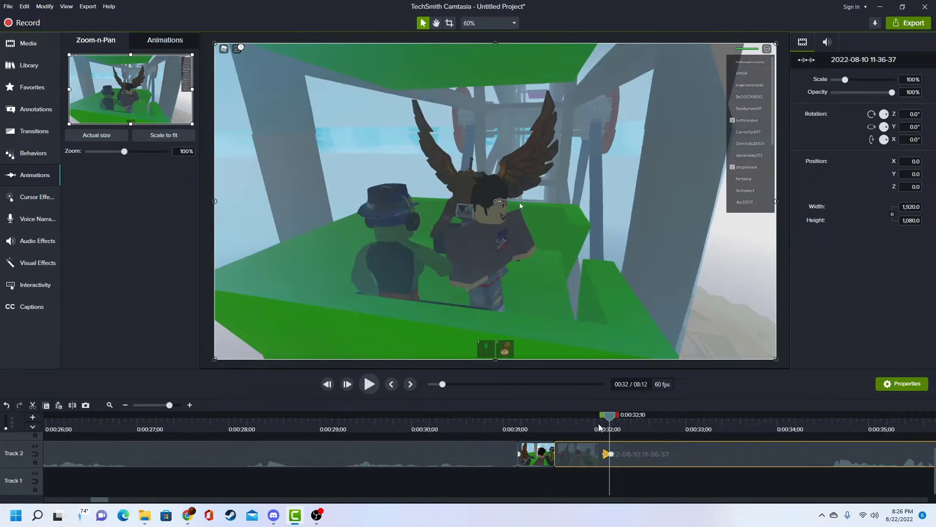
# - Play the video through the sudden 200% zoom twice, the second time from 0:00:31;42, to preview it
pyautogui.moveTo(600, 427); pyautogui.dragTo(441, 415)
pyautogui.press('space')
pyautogui.press('space')
pyautogui.press('space')
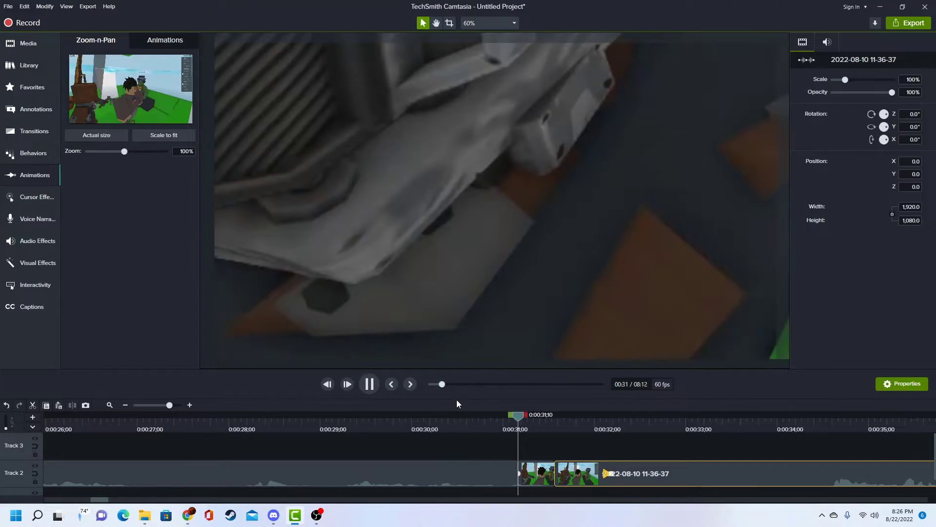
pyautogui.press('space')
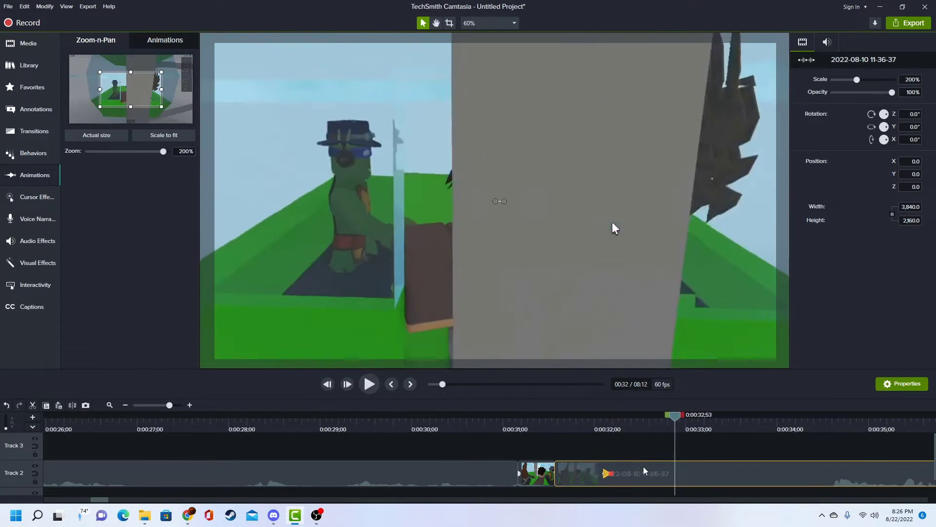
pyautogui.moveTo(533, 420); pyautogui.dragTo(568, 423)
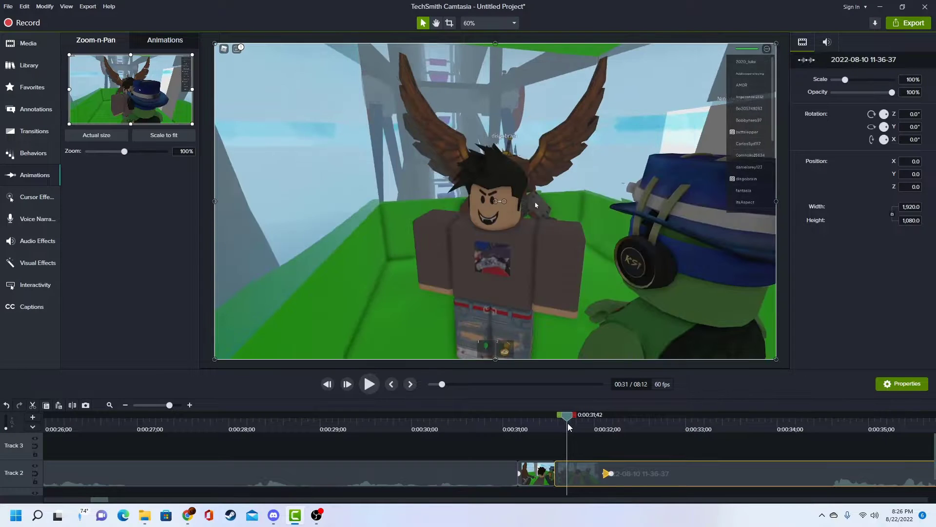
pyautogui.press('space')
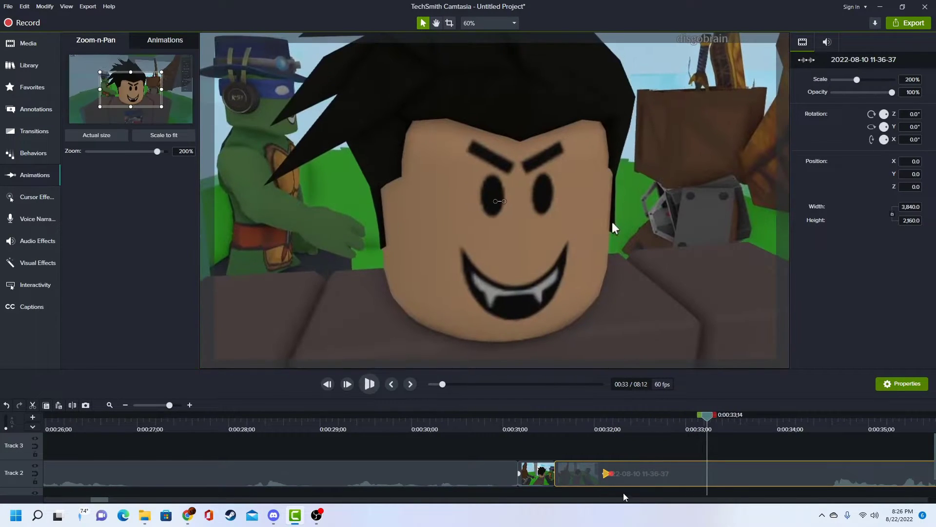
pyautogui.press('space')
# - Delete the 200% zoom animation and add a 747% zoom on the central character at 0:00:32;08
pyautogui.hotkey('ctrl', 'z')
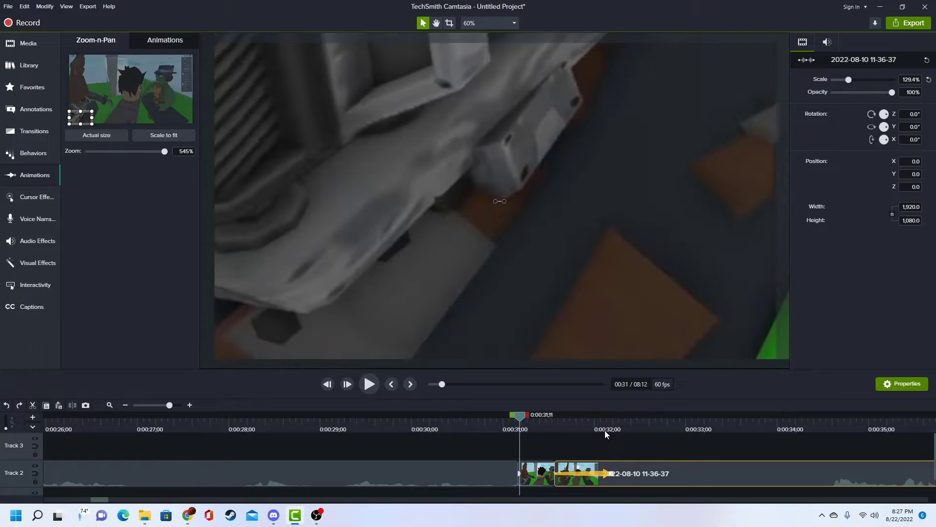
pyautogui.press('Delete')
pyautogui.click(606, 430)
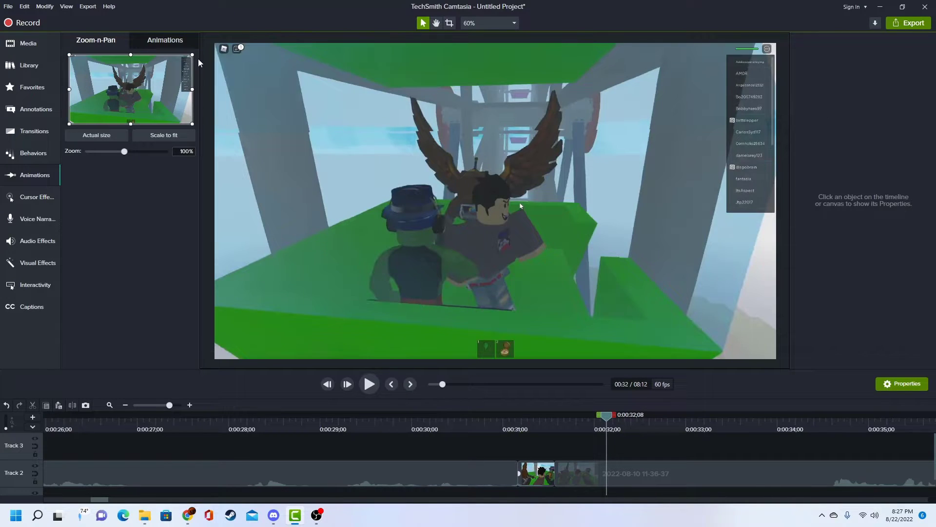
pyautogui.moveTo(192, 55); pyautogui.dragTo(129, 91)
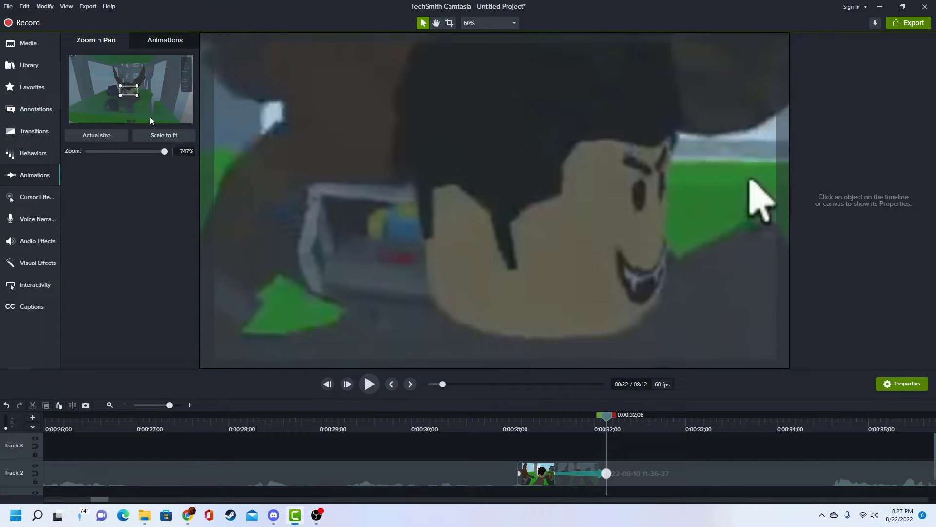
# - Shorten the 747% zoom animation to a duration of 00:00:00;01
pyautogui.click(554, 472)
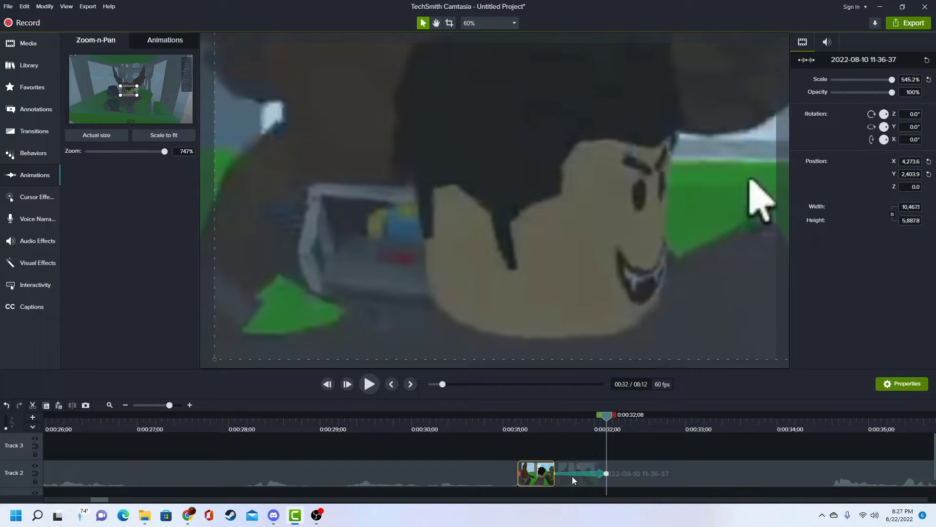
pyautogui.click(558, 473)
pyautogui.moveTo(554, 472); pyautogui.dragTo(604, 473)
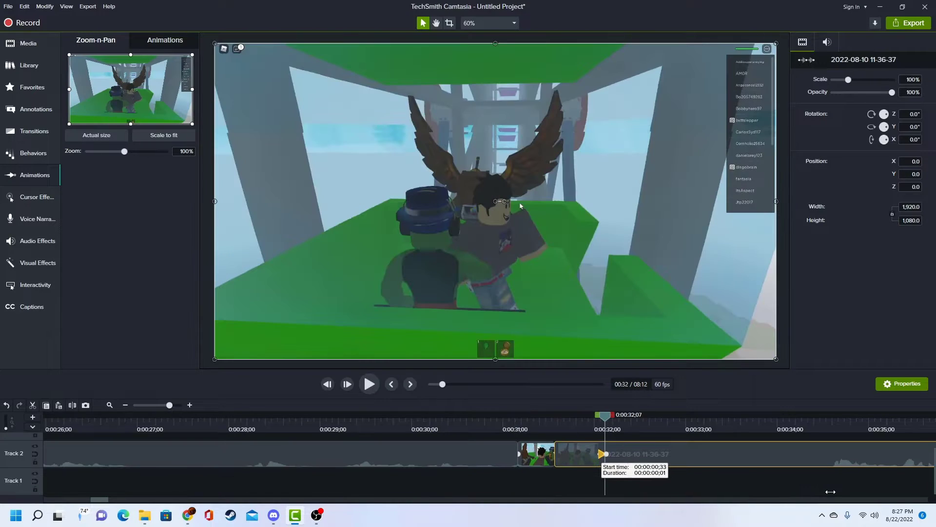
# - Play the video several times through the shortened 747% zoom and stop at 0:00:32;40
pyautogui.moveTo(588, 424); pyautogui.dragTo(558, 418)
pyautogui.press('space')
pyautogui.press('space')
pyautogui.press('space')
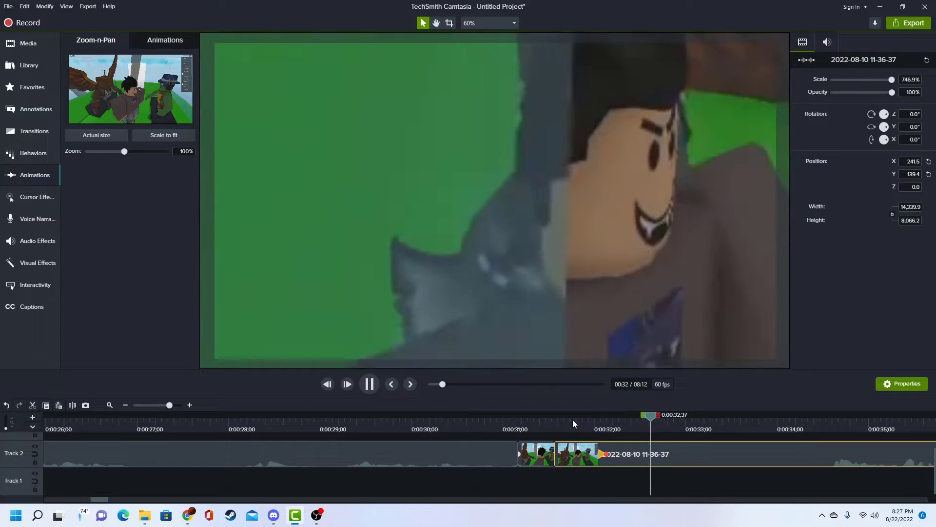
pyautogui.press('space')
pyautogui.click(585, 429)
pyautogui.press('space')
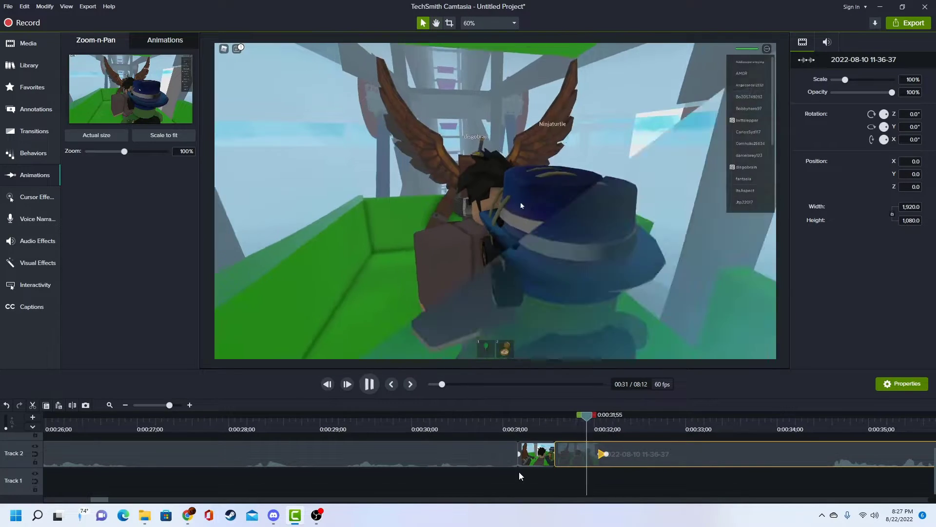
pyautogui.press('space')
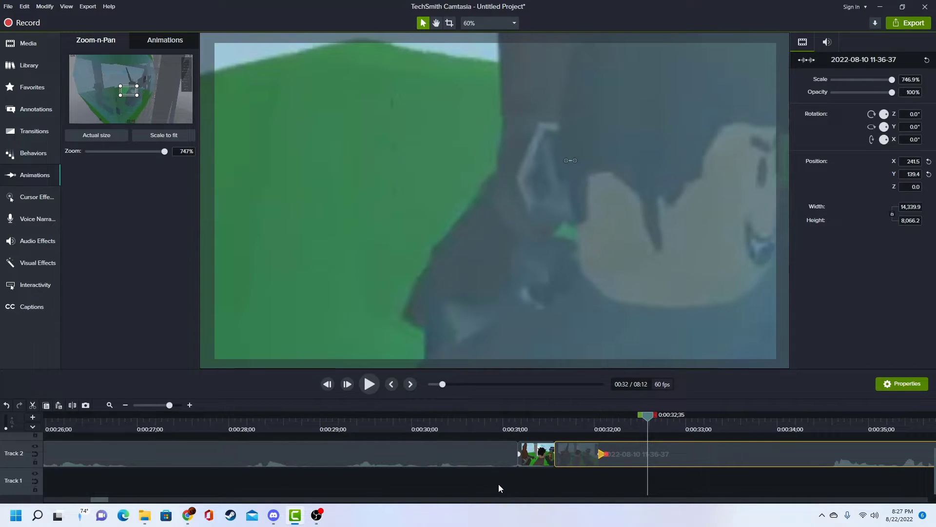
pyautogui.click(580, 420)
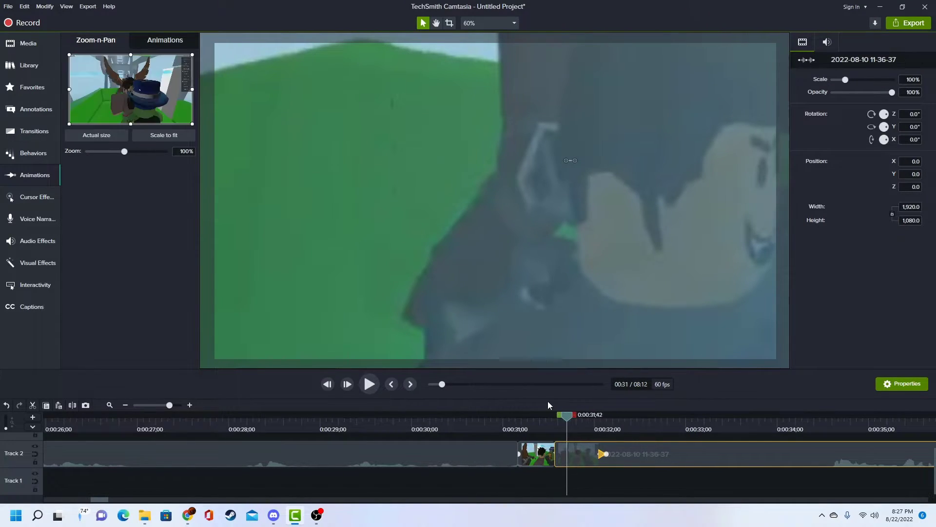
pyautogui.press('space')
pyautogui.press('space')
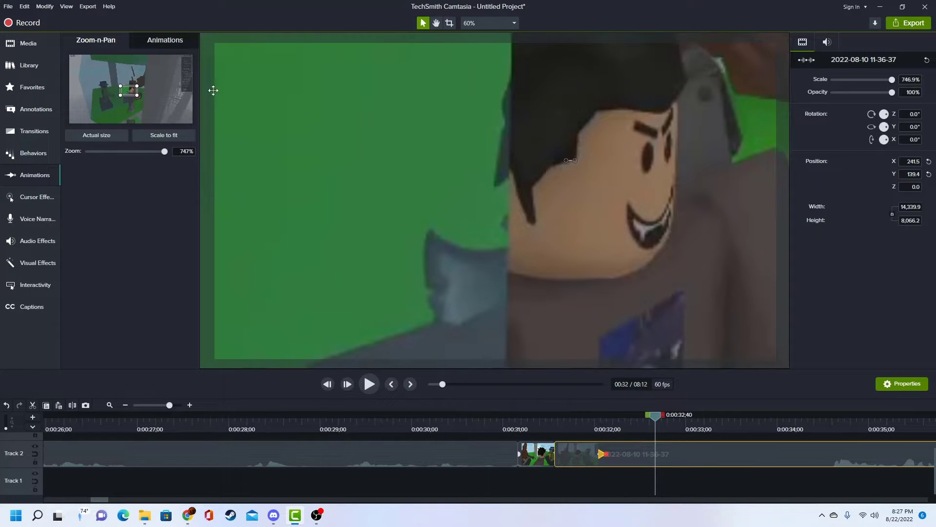
# - Add a scale-to-fit zoom-out animation at 0:00:32;40, shorten it and move it close to the zoom-in animation
pyautogui.click(164, 135)
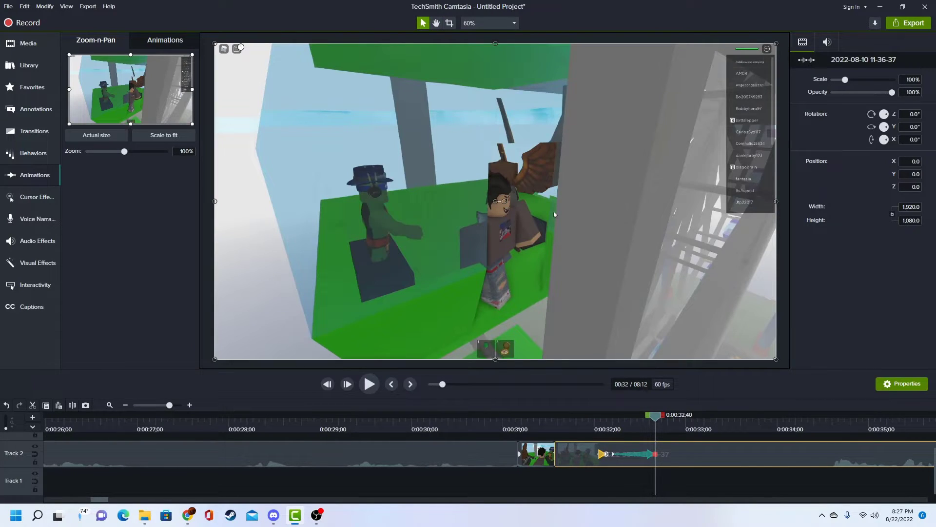
pyautogui.click(606, 456)
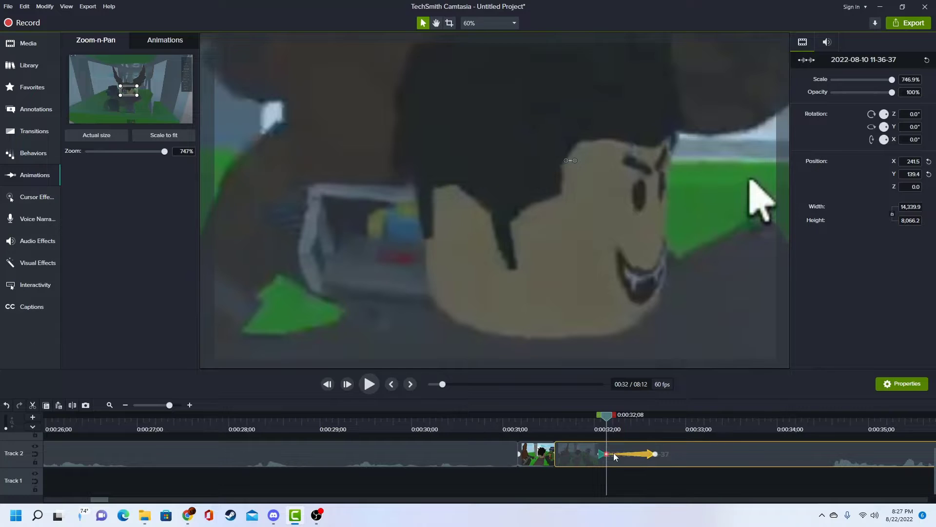
pyautogui.click(654, 453)
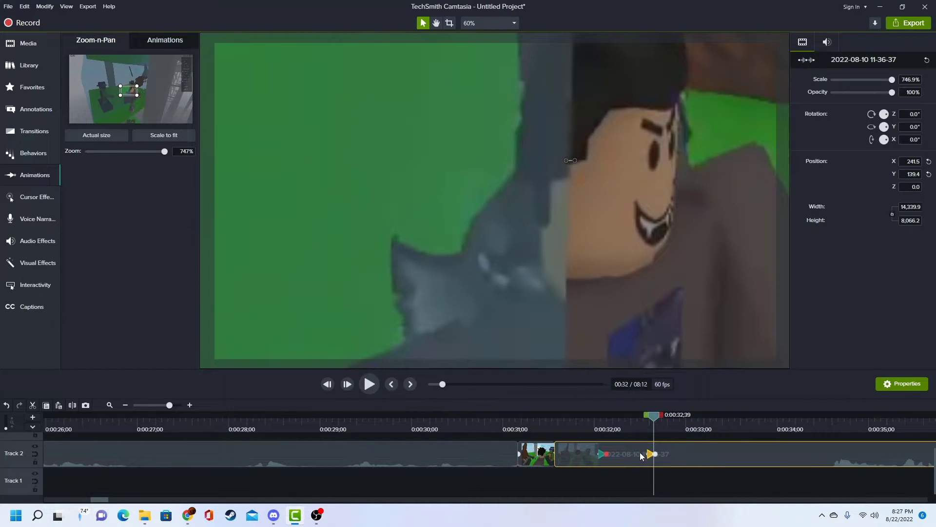
pyautogui.moveTo(650, 458); pyautogui.dragTo(618, 454)
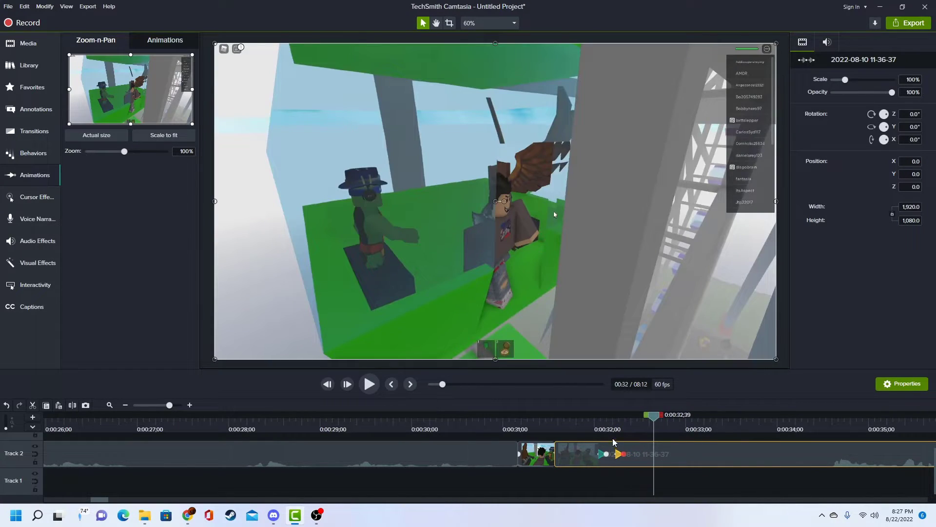
# - Play the video twice from about 0:00:31;38 to preview the sudden zoom in and back out
pyautogui.moveTo(651, 420); pyautogui.dragTo(562, 424)
pyautogui.press('space')
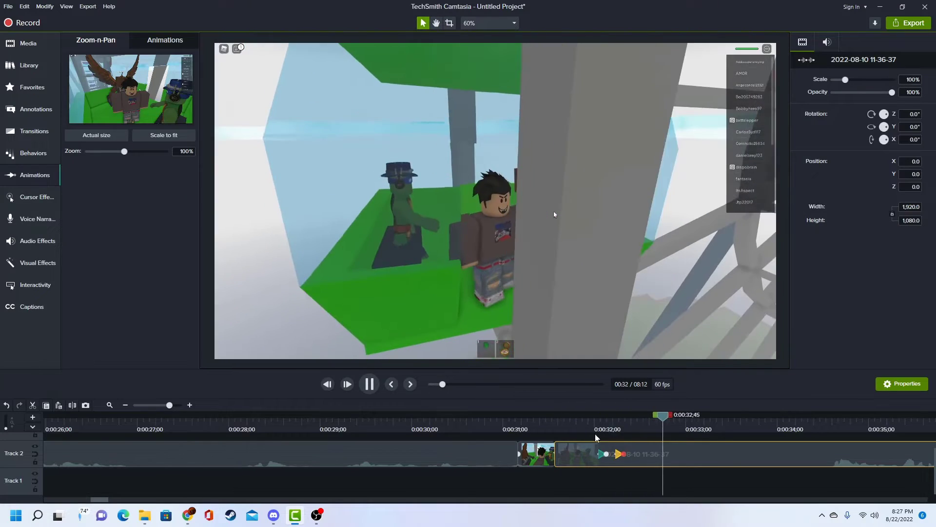
pyautogui.press('space')
pyautogui.click(561, 423)
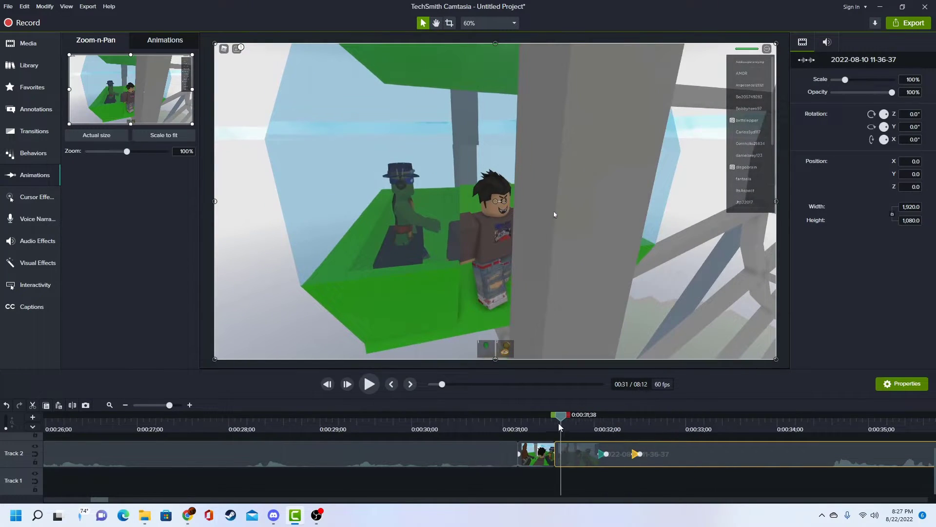
pyautogui.press('space')
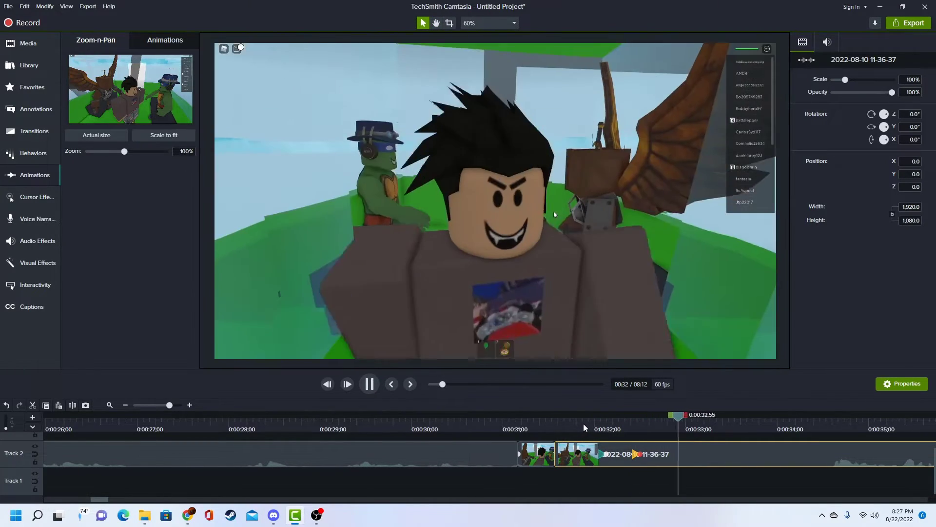
pyautogui.press('space')
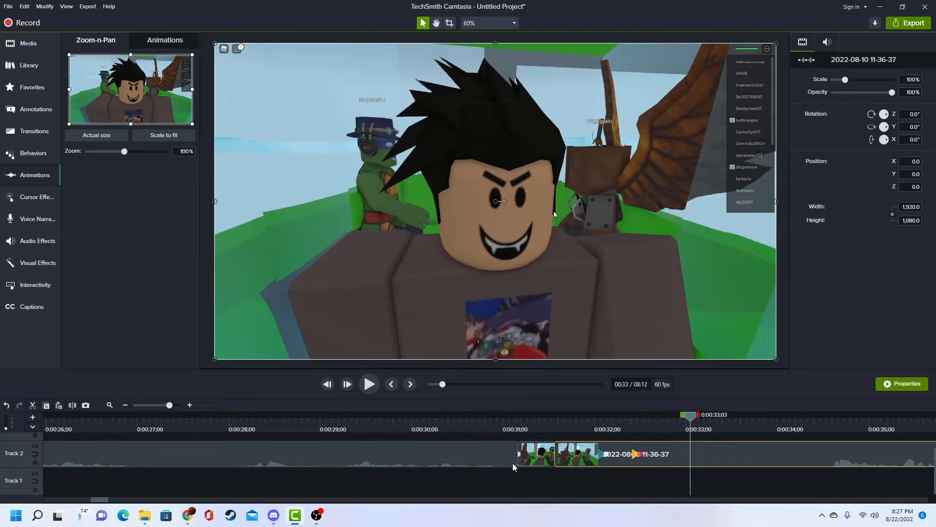
# - Remove the zoom animations from the short clip and the clip after it, and apply the Fade Out audio effect to the short clip
pyautogui.moveTo(519, 453)
pyautogui.mouseDown()
pyautogui.moveTo(542, 456)
pyautogui.moveTo(506, 462)
pyautogui.moveTo(540, 477)
pyautogui.moveTo(535, 455)
pyautogui.mouseUp()
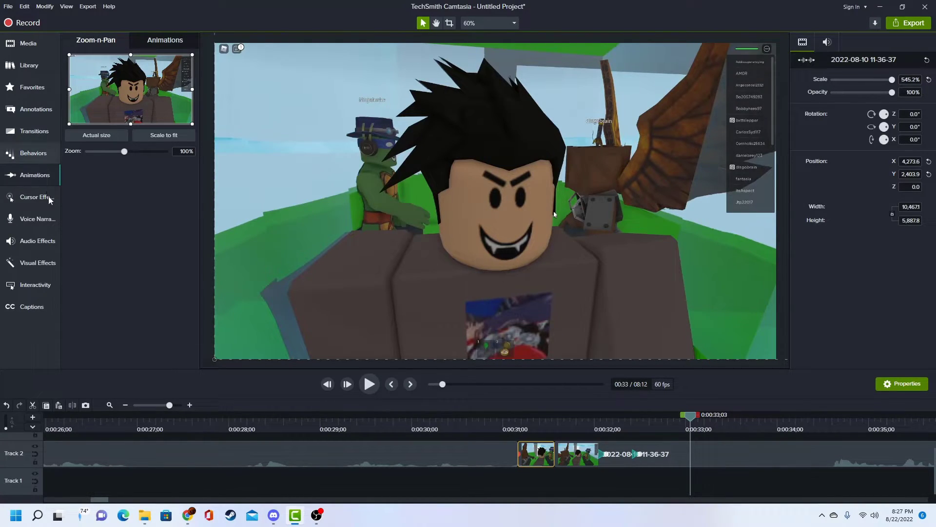
pyautogui.click(38, 237)
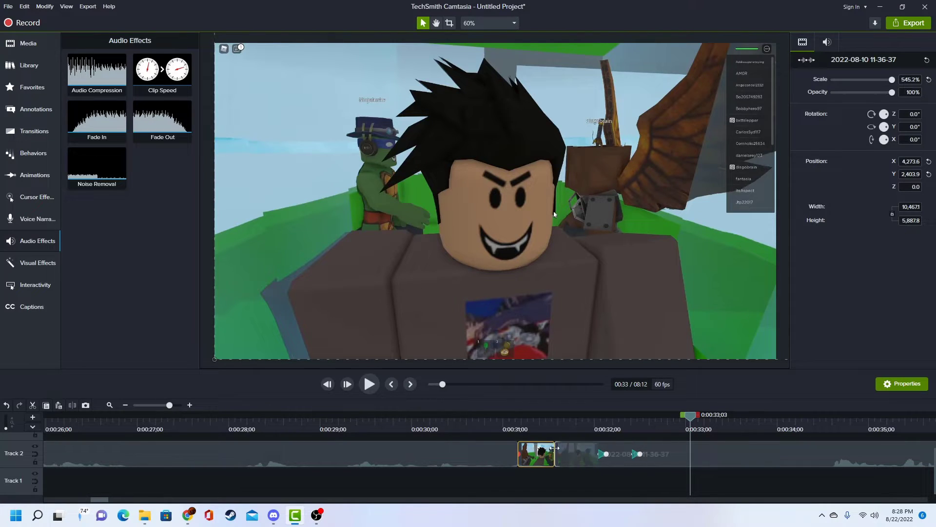
pyautogui.click(518, 454)
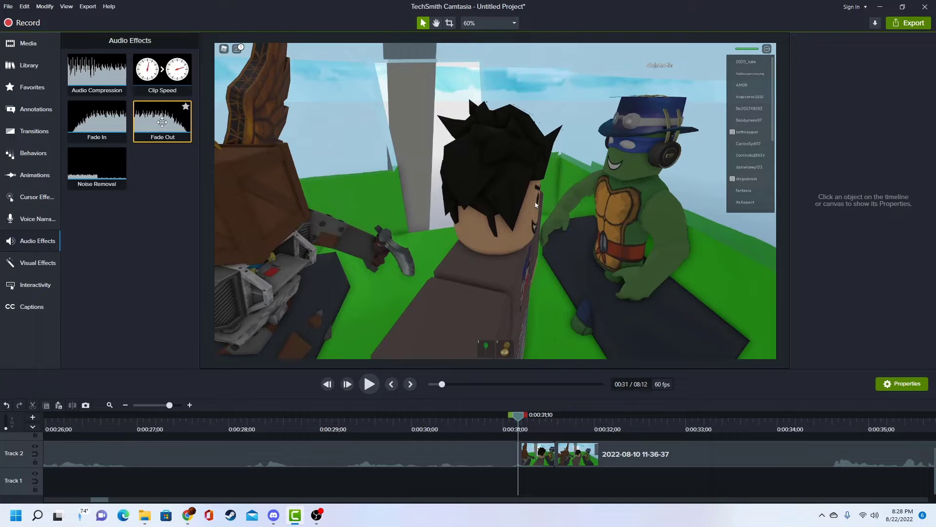
pyautogui.moveTo(162, 121); pyautogui.dragTo(536, 455)
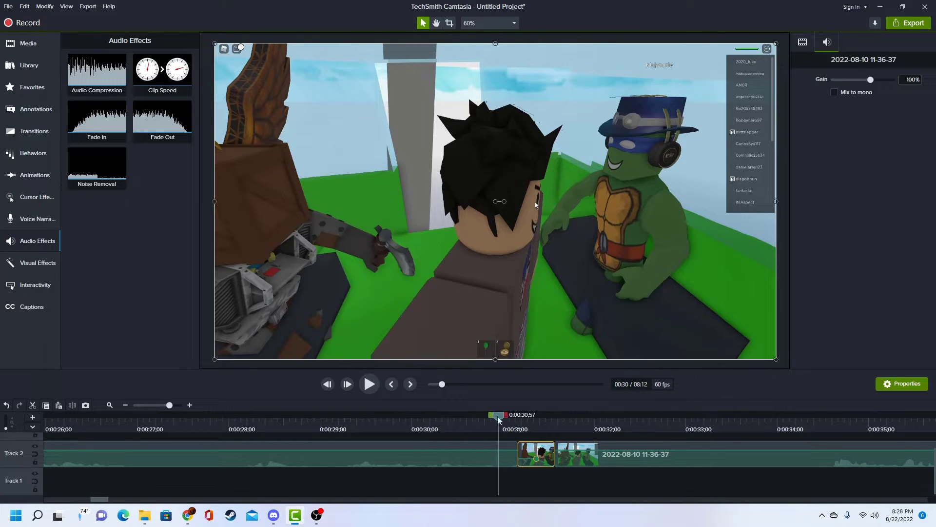
# - Adjust the Fade Out audio point on the short clip to about 53% volume and play the clip back
pyautogui.press('space')
pyautogui.press('space')
pyautogui.moveTo(536, 458); pyautogui.dragTo(541, 458)
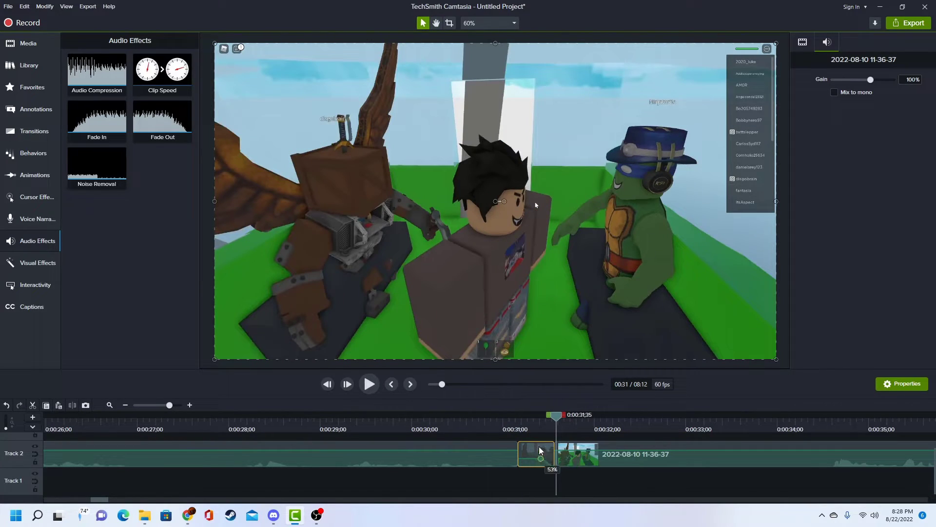
pyautogui.moveTo(552, 416); pyautogui.dragTo(504, 420)
pyautogui.press('space')
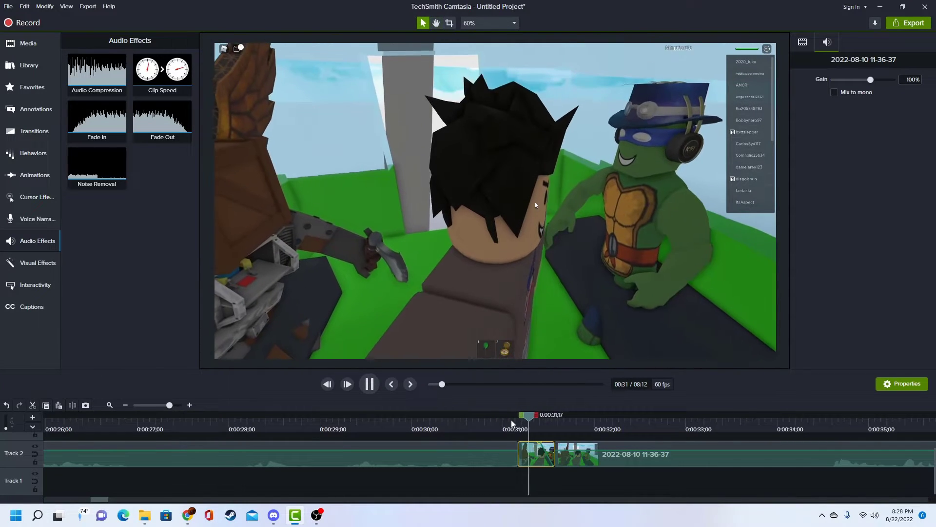
pyautogui.press('space')
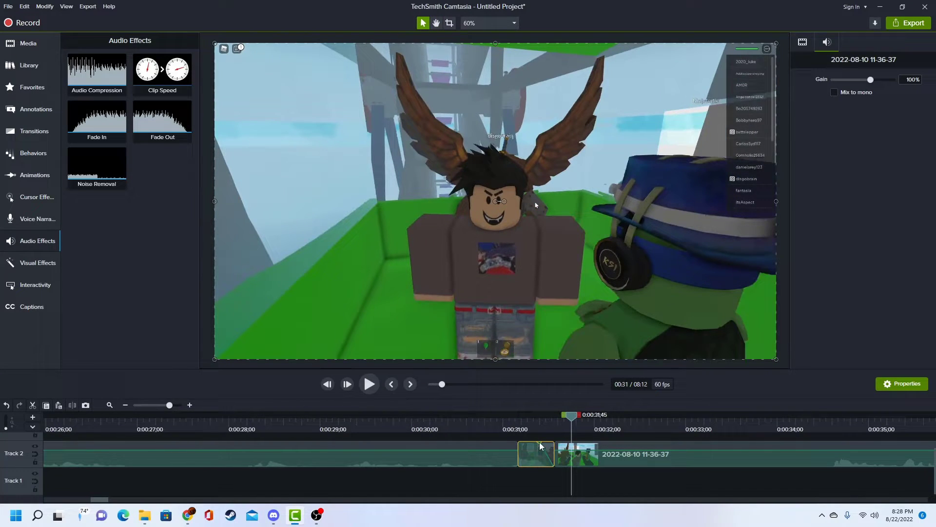
# - Play the video twice from about 0:00:31 to hear the audio fade across the short clip
pyautogui.click(514, 421)
pyautogui.press('space')
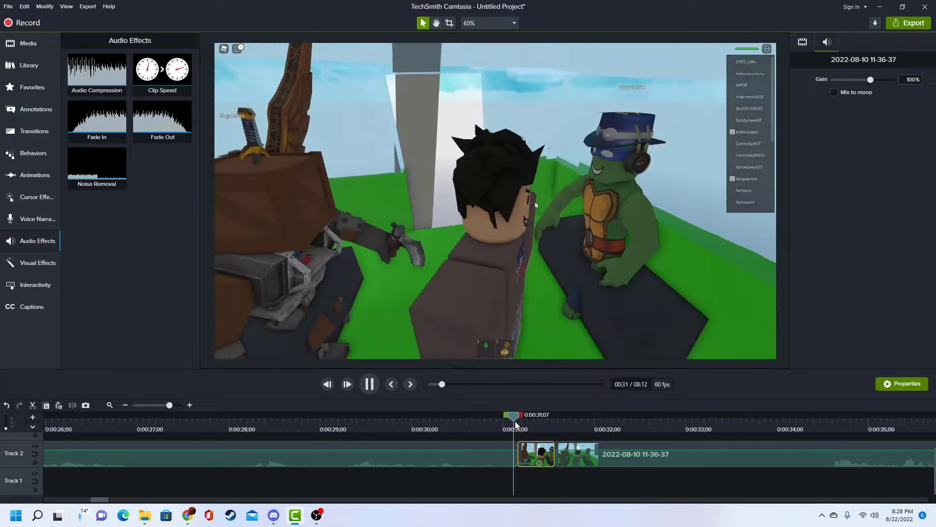
pyautogui.press('space')
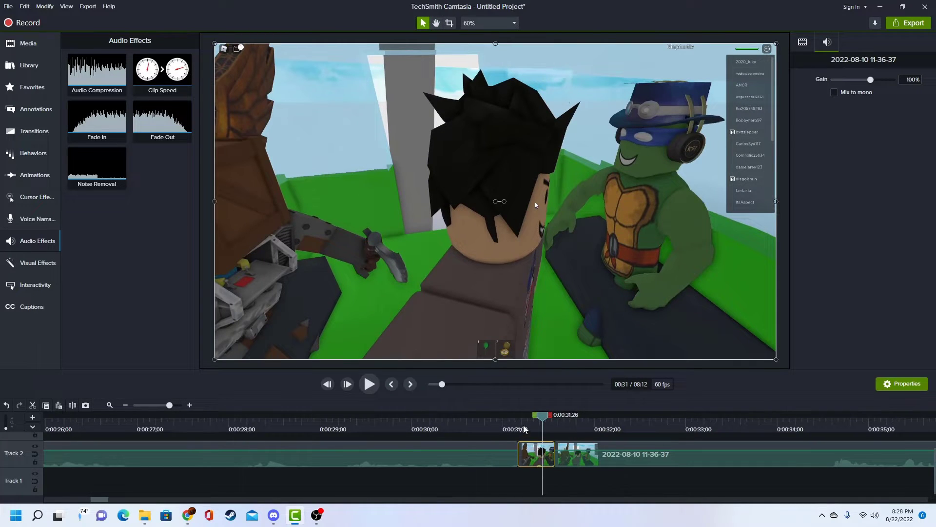
pyautogui.click(484, 419)
pyautogui.press('space')
pyautogui.press('space')
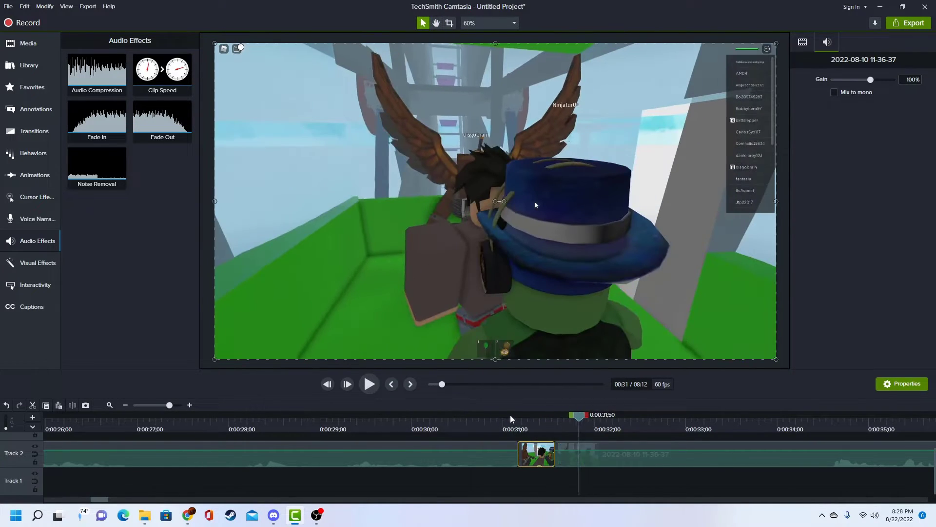
# - Lower the short clip's fade-out audio point to 0% and replay the clip to hear it
pyautogui.click(516, 429)
pyautogui.press('space')
pyautogui.press('space')
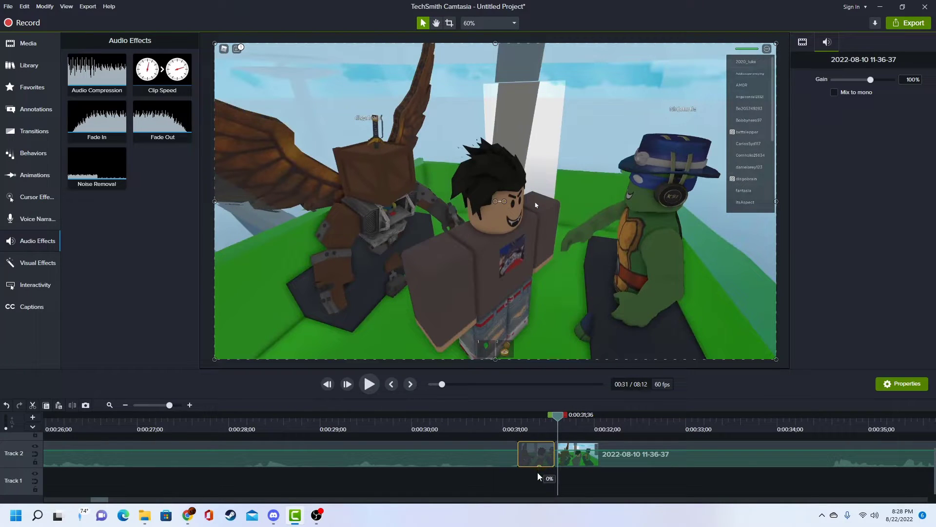
pyautogui.click(513, 429)
pyautogui.press('space')
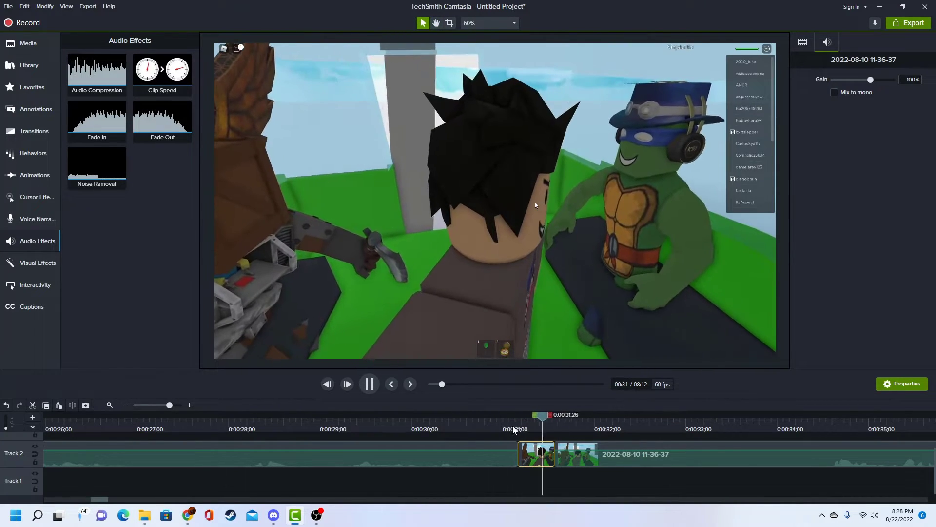
pyautogui.click(513, 428)
pyautogui.press('space')
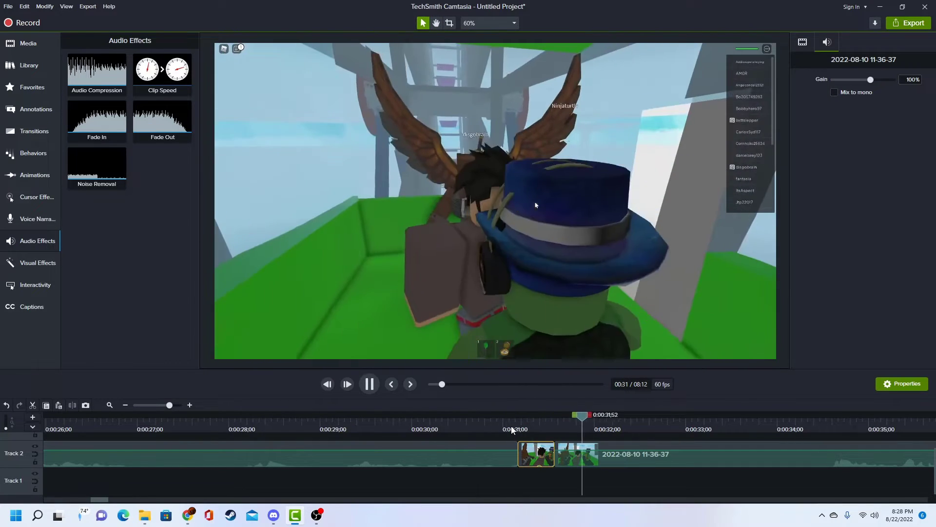
pyautogui.press('space')
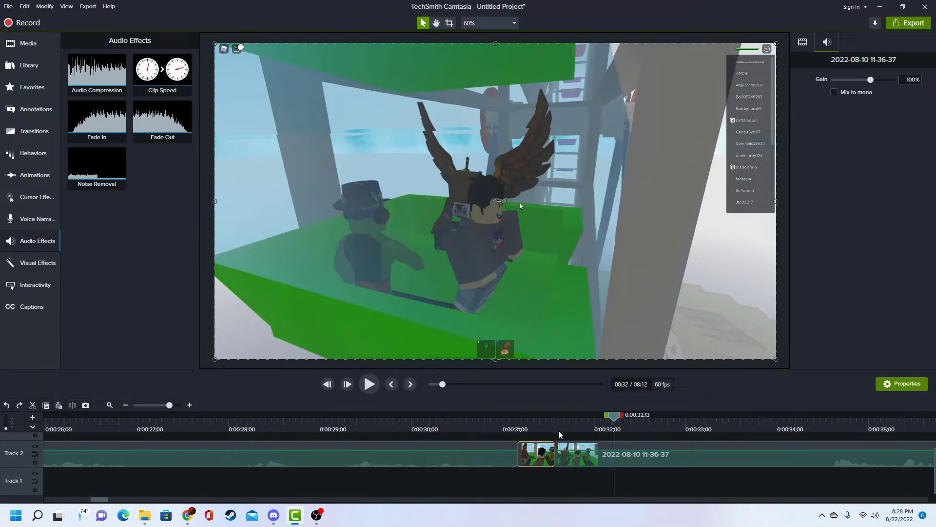
# - Apply the Noise Removal audio effect to the short clip and play through it
pyautogui.click(95, 173)
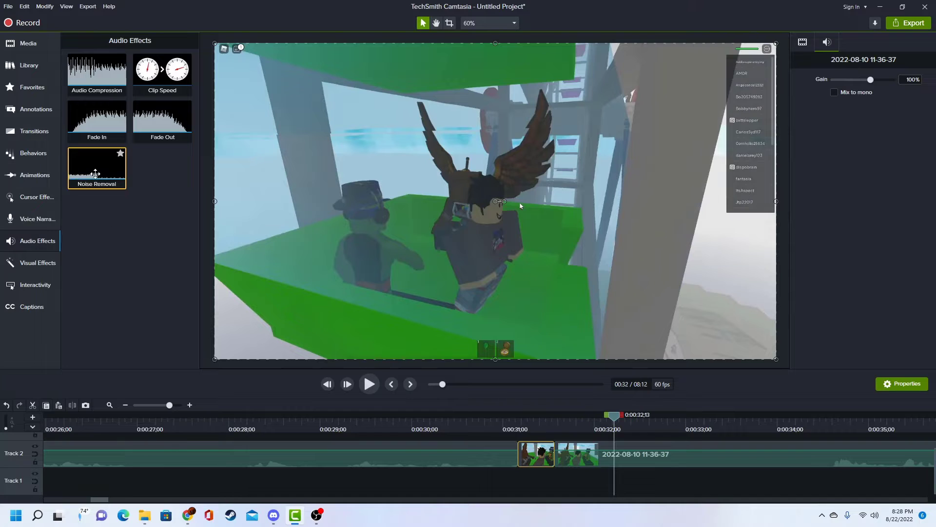
pyautogui.moveTo(95, 173); pyautogui.dragTo(536, 454)
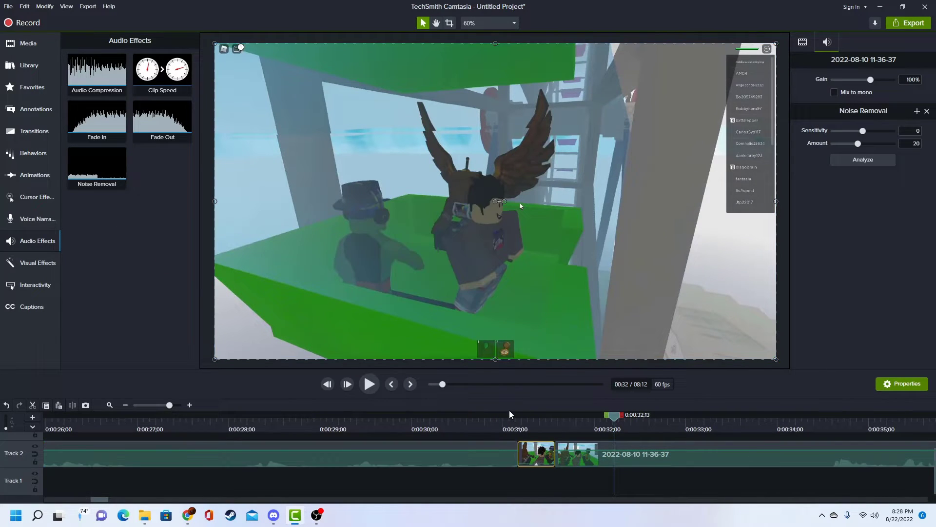
pyautogui.click(500, 426)
pyautogui.press('space')
pyautogui.press('space')
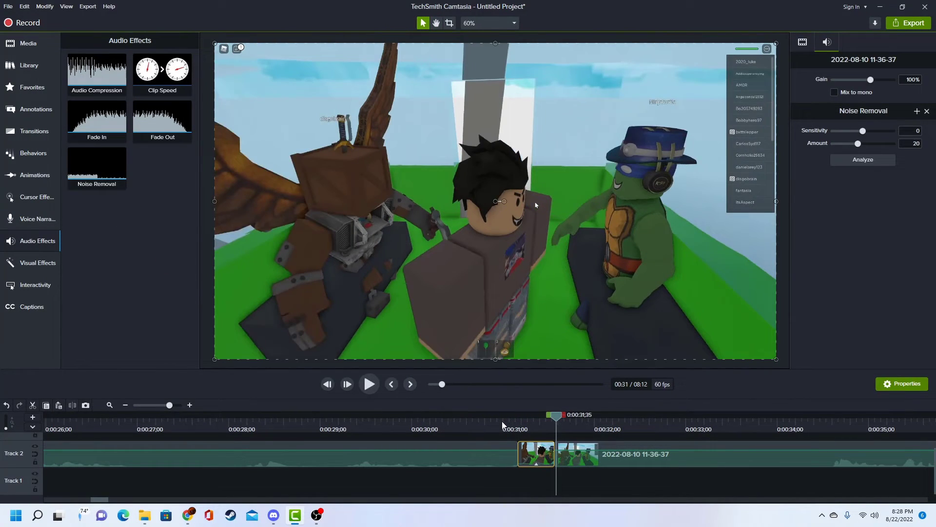
# - Replace the noise removal on the short clip with a gain of 0% and play through the clip
pyautogui.click(520, 457)
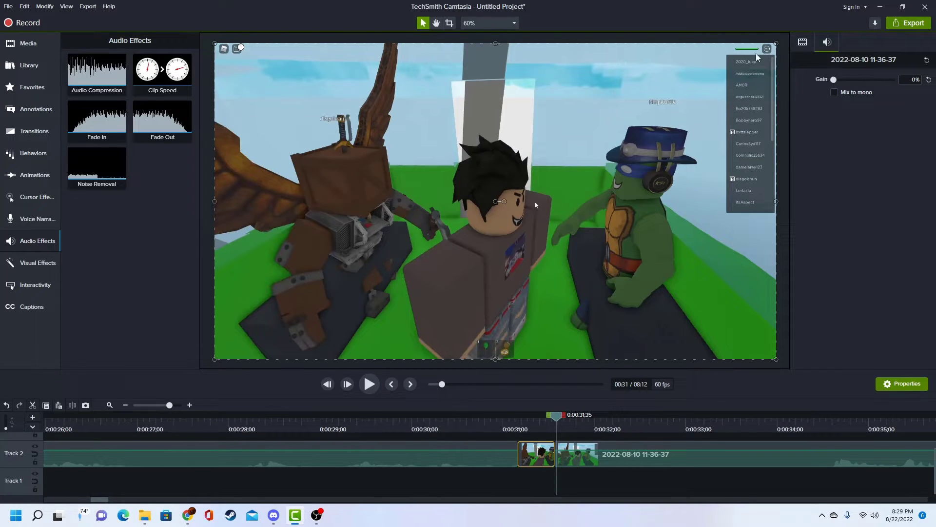
pyautogui.moveTo(555, 413); pyautogui.dragTo(502, 410)
pyautogui.press('space')
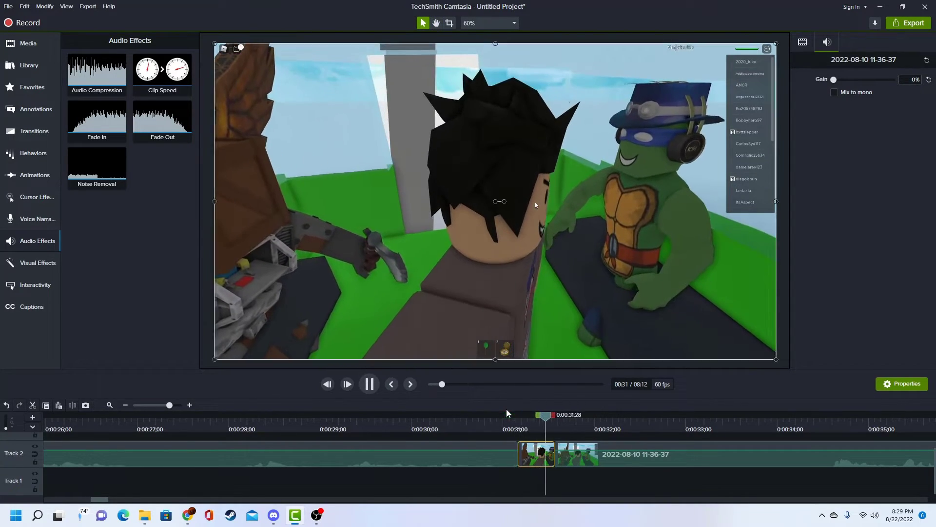
pyautogui.press('space')
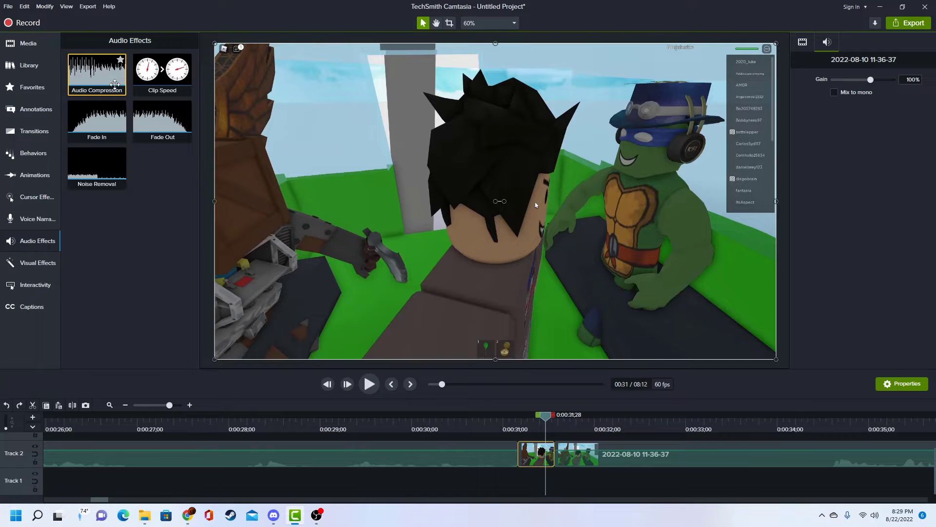
# - Apply the Audio Compression effect to the short clip with High volume variation
pyautogui.moveTo(115, 84); pyautogui.dragTo(537, 453)
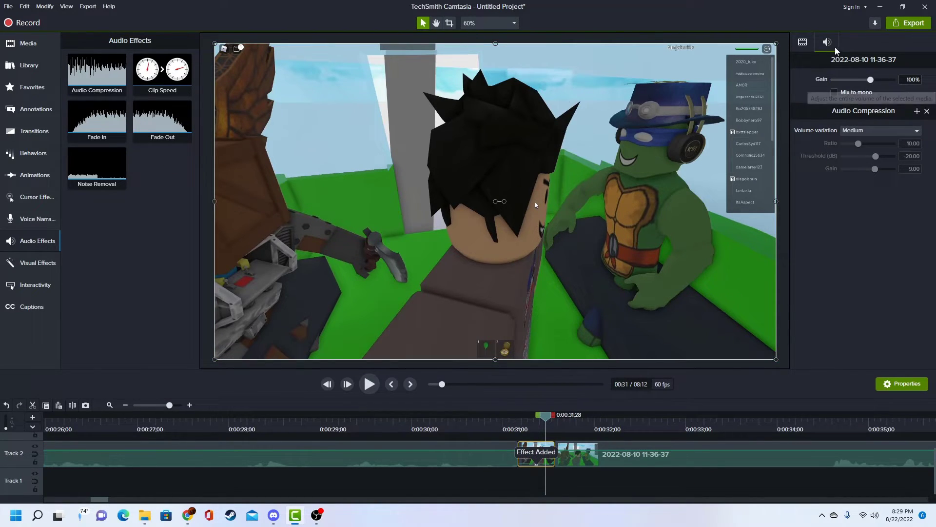
pyautogui.click(846, 132)
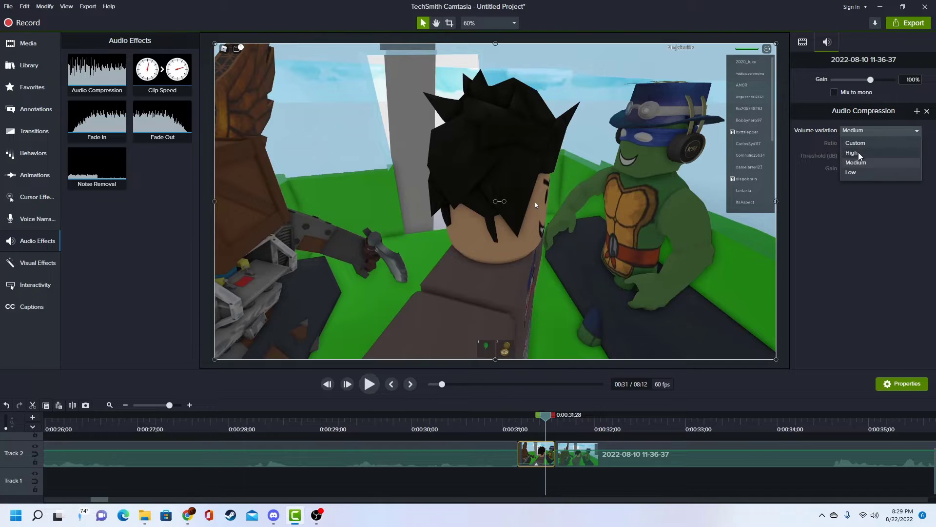
pyautogui.click(860, 153)
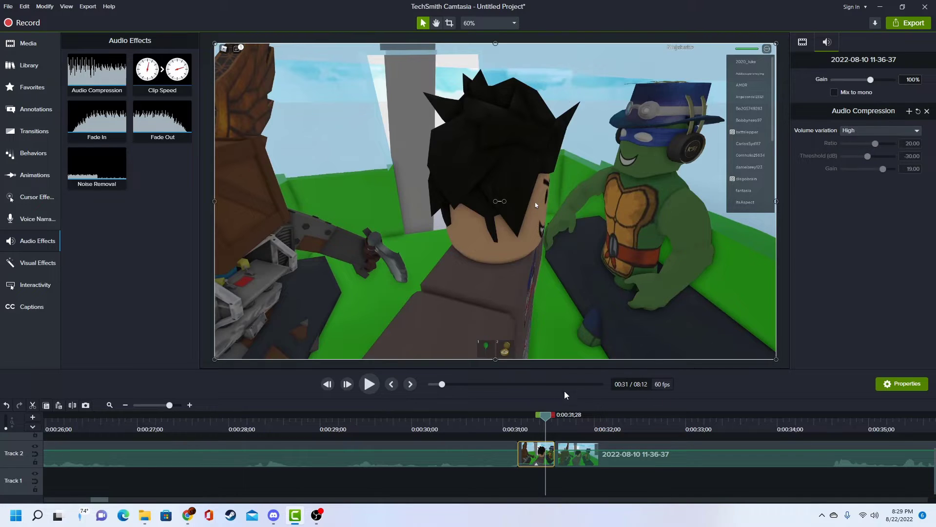
# - Play the video twice from about 0:00:31 to hear the short clip with High audio compression
pyautogui.click(473, 455)
pyautogui.rightClick(419, 497)
pyautogui.click(517, 424)
pyautogui.press('space')
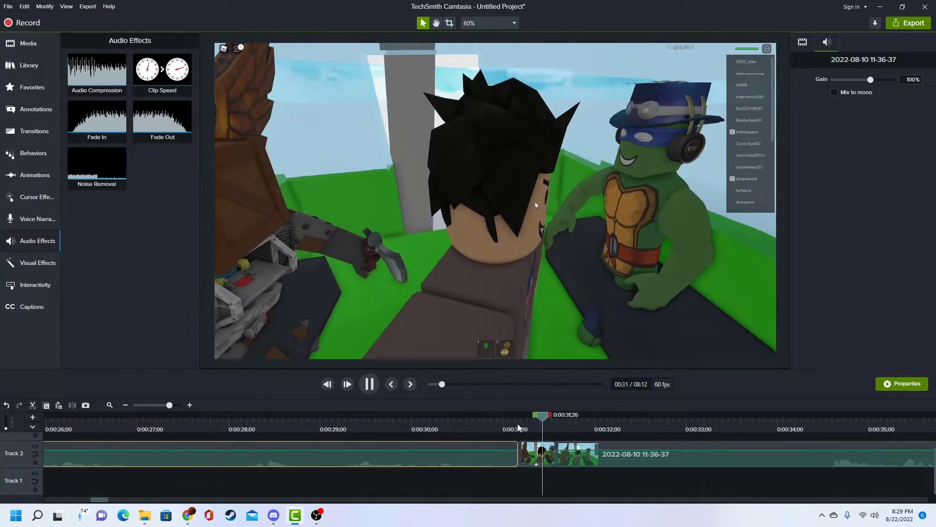
pyautogui.click(507, 422)
pyautogui.press('space')
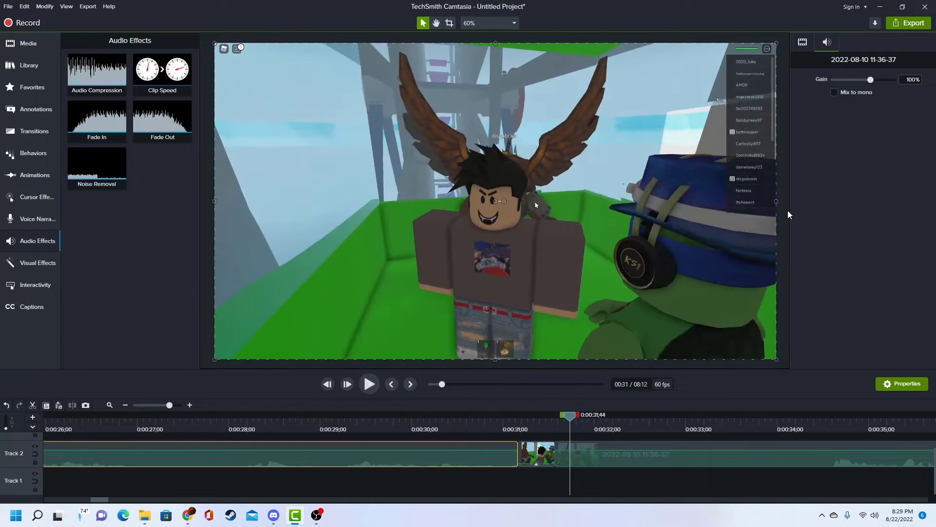
# - Select the short clip's Audio Compression effect and set its volume variation to Low
pyautogui.click(531, 430)
pyautogui.click(537, 464)
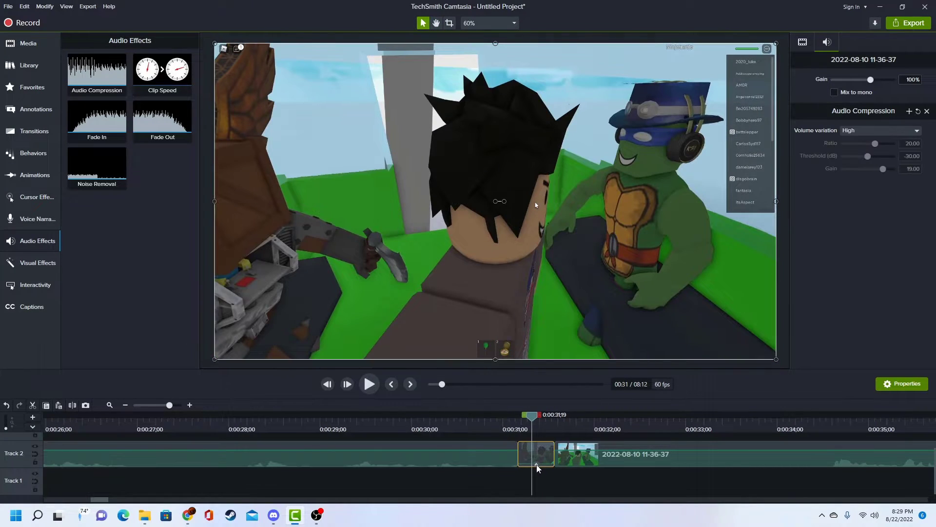
pyautogui.click(537, 463)
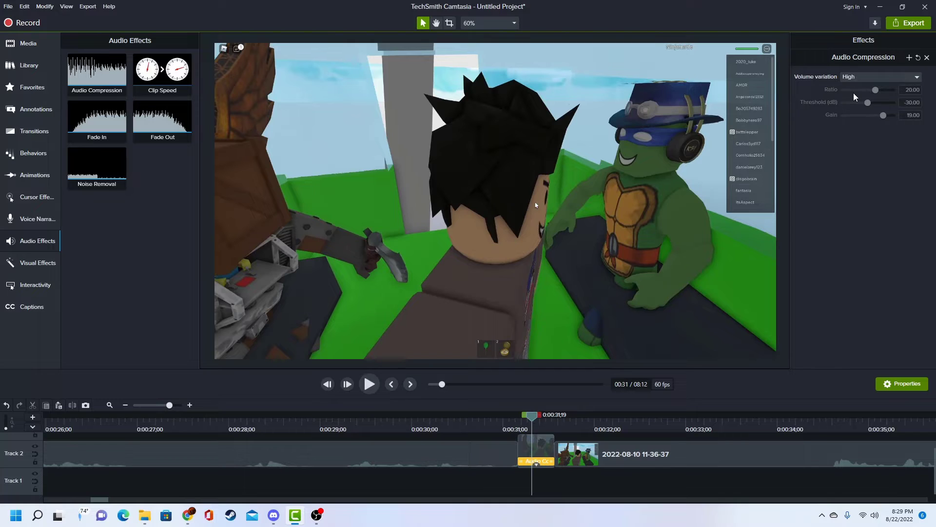
pyautogui.click(854, 78)
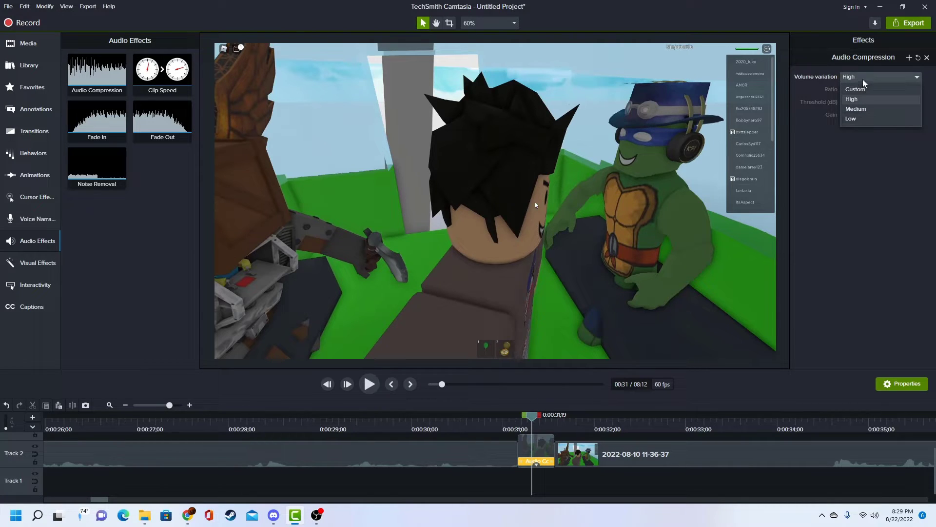
pyautogui.click(854, 119)
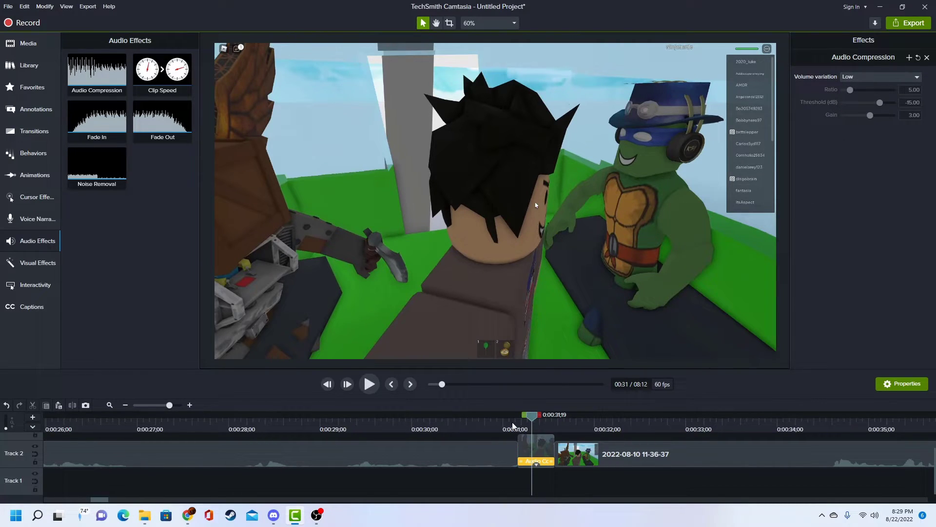
# - Play the short clip with Low audio compression, then delete the Audio Compression effect from it
pyautogui.click(509, 420)
pyautogui.press('space')
pyautogui.press('space')
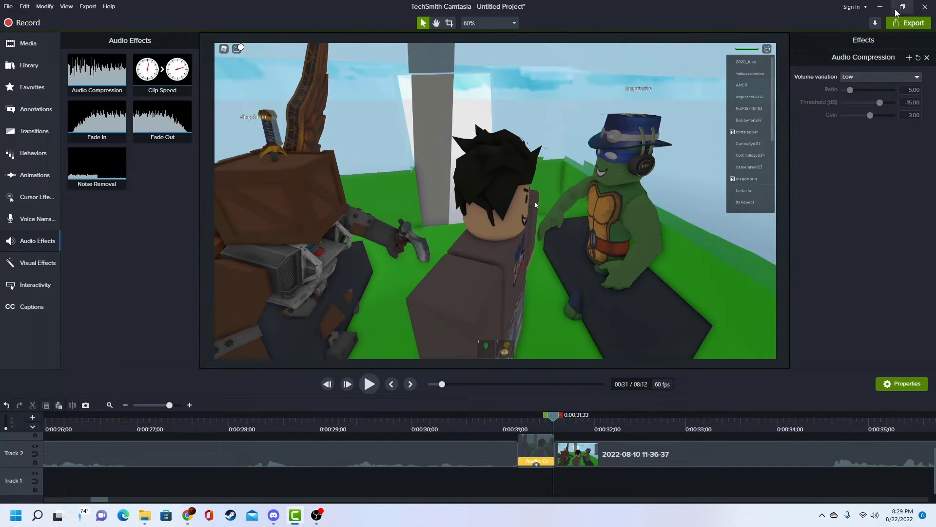
pyautogui.press('Delete')
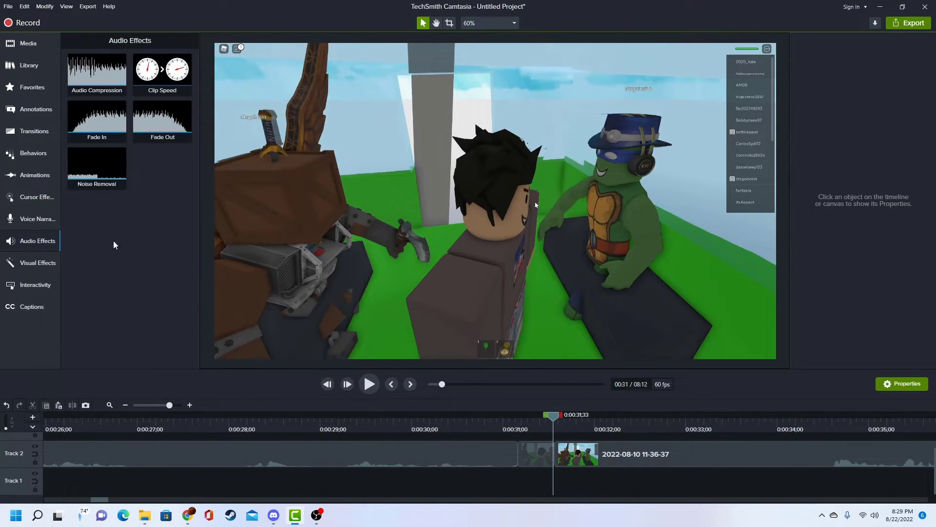
# - Apply Clip Speed to the short clip at 2.00x and move the following clip to start at about 0:00:33
pyautogui.moveTo(182, 96); pyautogui.dragTo(536, 453)
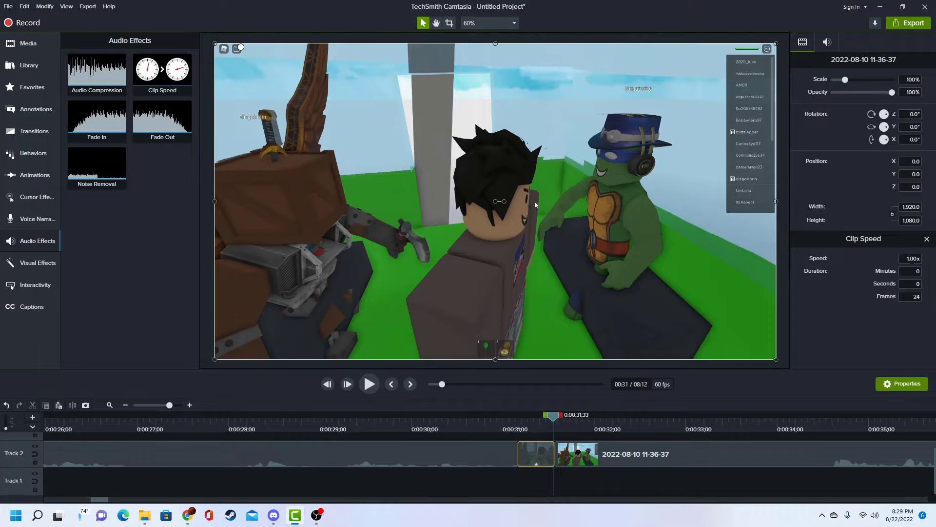
pyautogui.moveTo(597, 451); pyautogui.dragTo(752, 466)
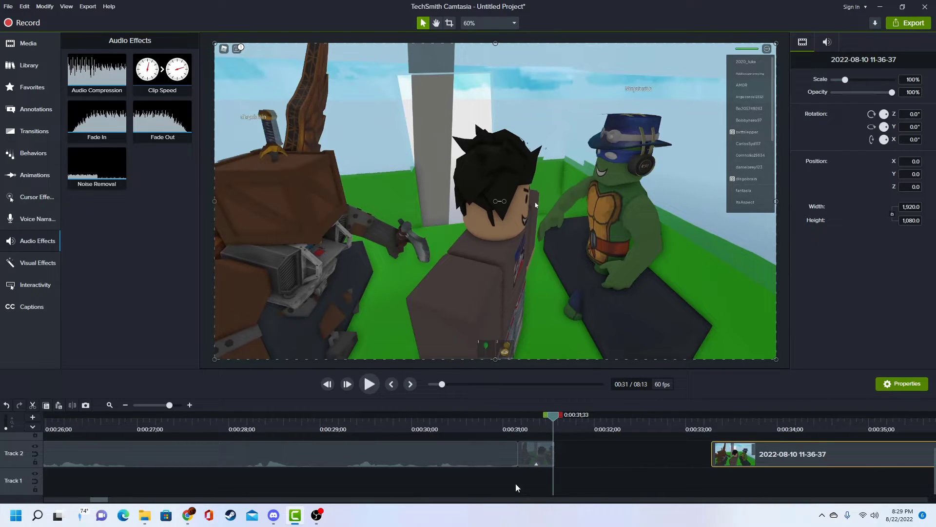
pyautogui.click(539, 454)
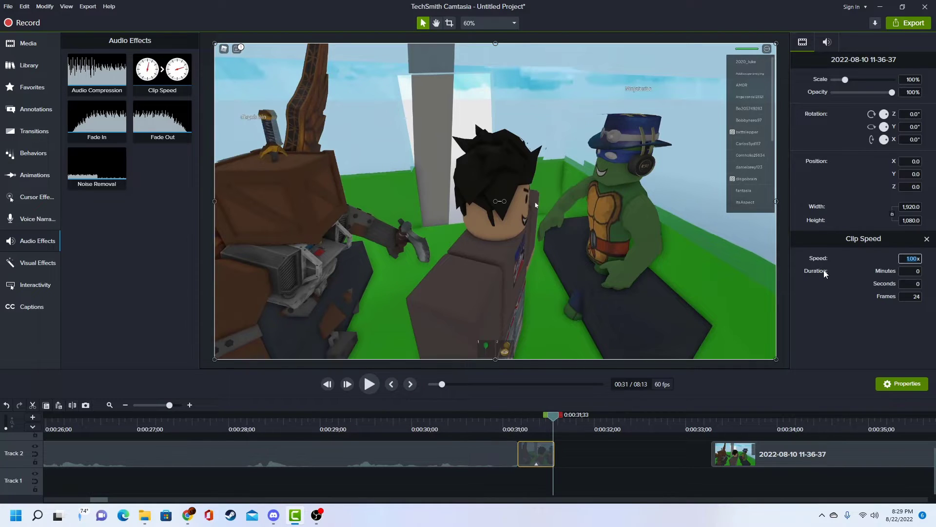
pyautogui.write('2')
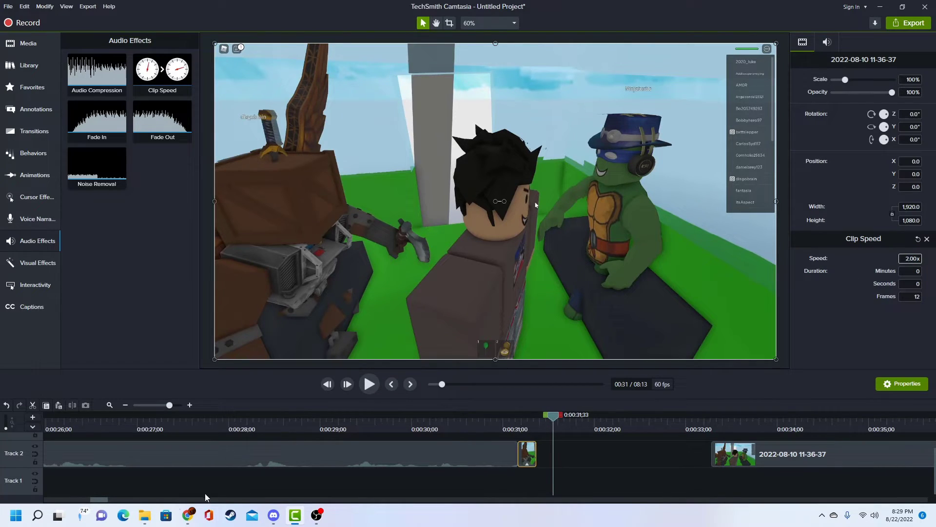
# - Play the sped-up short clip from just before 0:00:31
pyautogui.click(504, 422)
pyautogui.press('space')
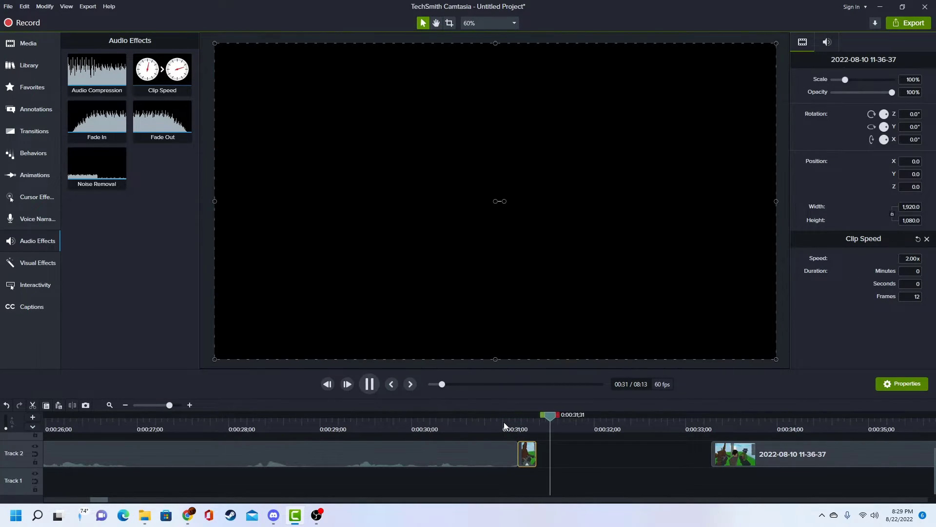
pyautogui.press('space')
# - Check the sped-up clip's audio properties and remove its Clip Speed effect
pyautogui.click(530, 422)
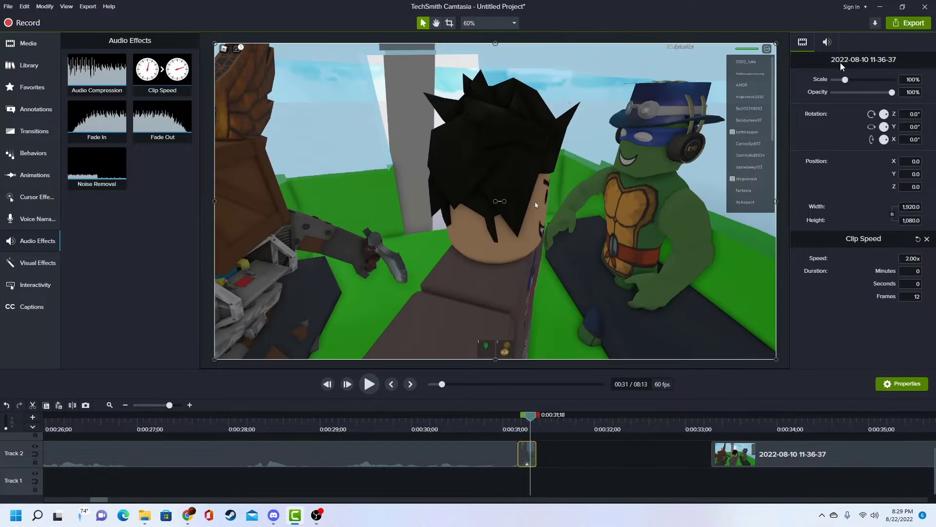
pyautogui.click(828, 44)
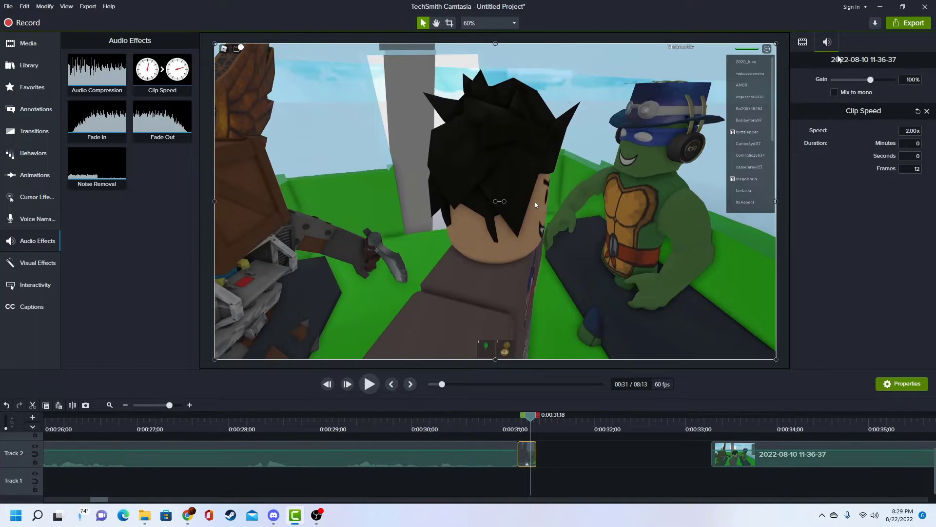
pyautogui.click(527, 460)
pyautogui.click(545, 466)
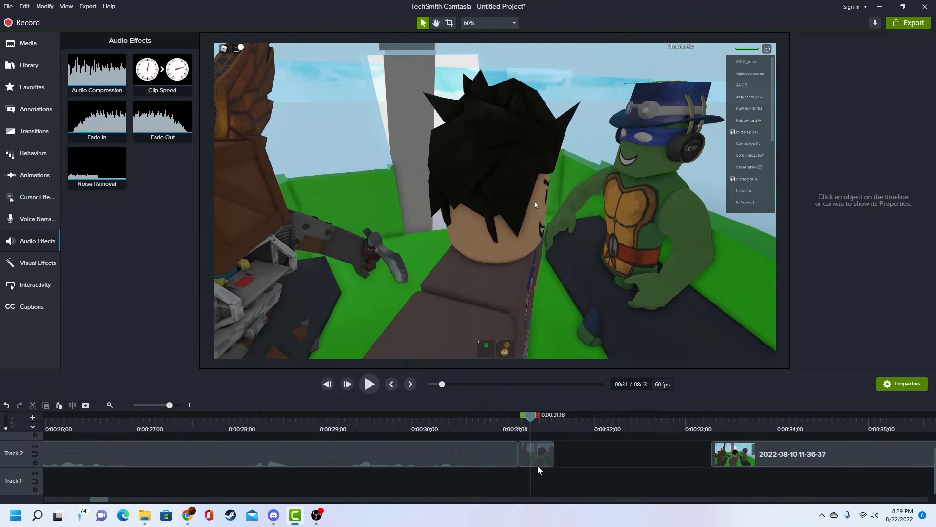
# - Play the short clip at normal speed, starting from 0:00:30;59, and return the playhead onto it
pyautogui.moveTo(157, 71); pyautogui.dragTo(174, 39)
pyautogui.click(502, 415)
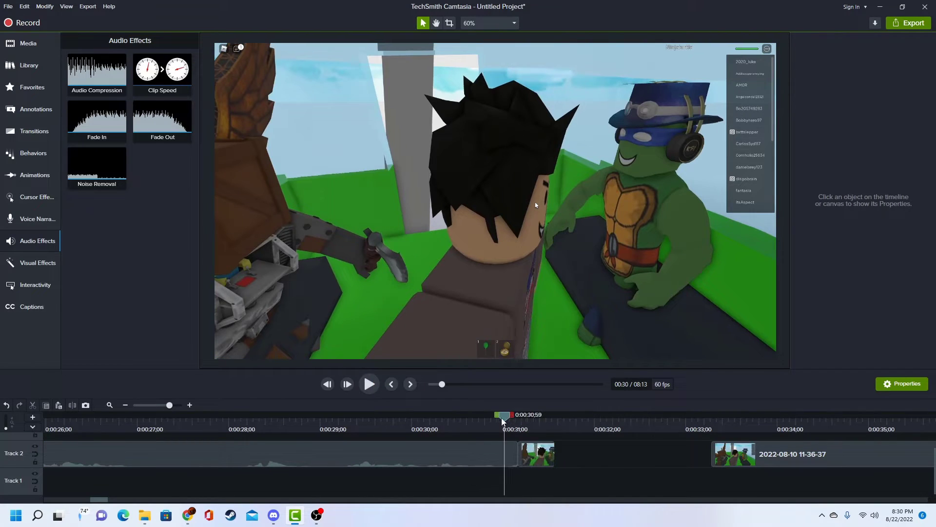
pyautogui.press('space')
pyautogui.press('space')
pyautogui.moveTo(539, 423); pyautogui.dragTo(533, 423)
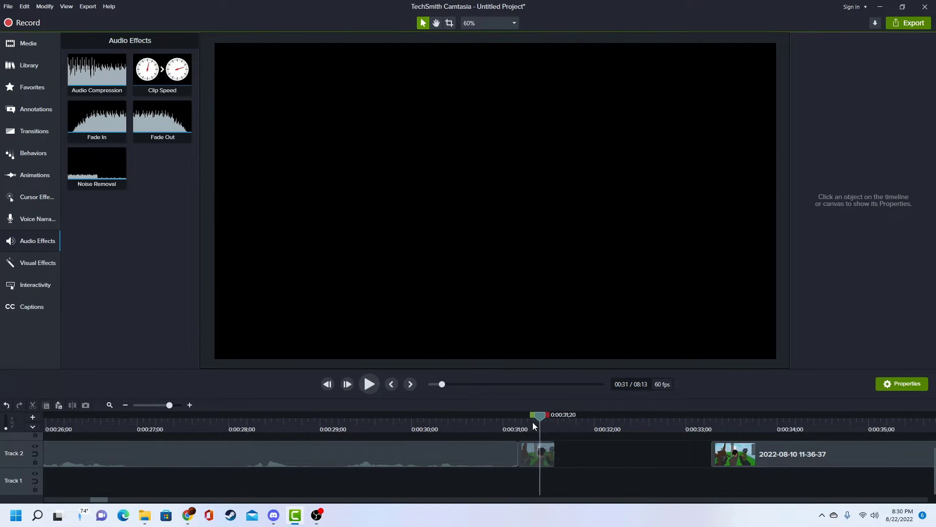
# - Raise the short clip's audio gain to 250% and play it from its beginning
pyautogui.click(542, 454)
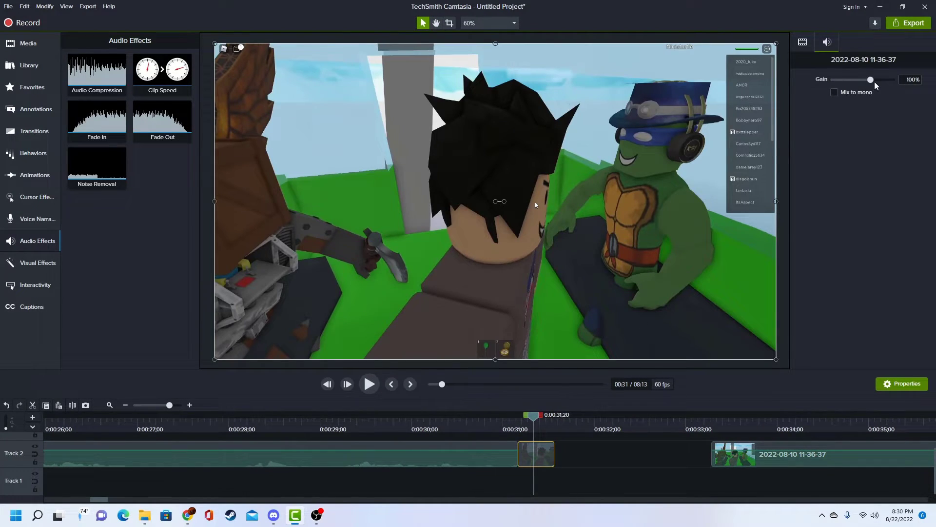
pyautogui.moveTo(872, 80); pyautogui.dragTo(922, 93)
pyautogui.press('space')
pyautogui.moveTo(530, 426); pyautogui.dragTo(523, 426)
pyautogui.press('space')
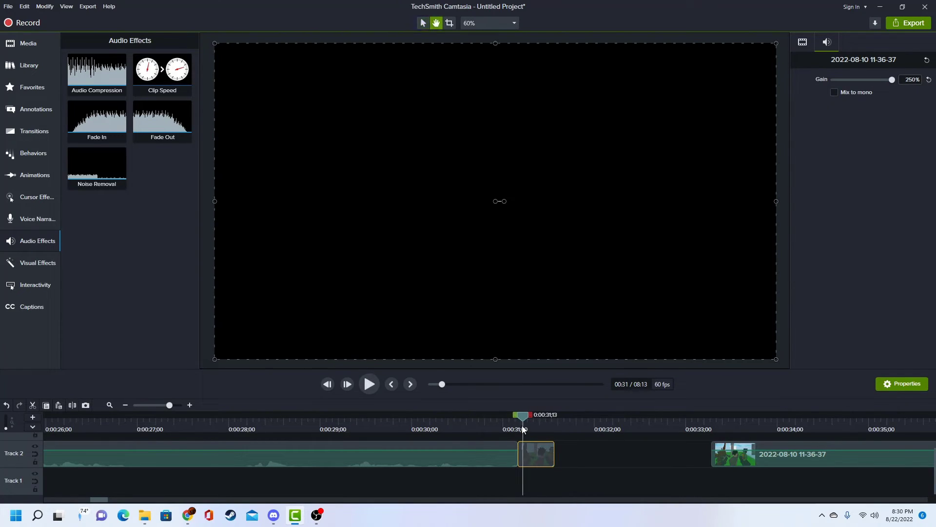
pyautogui.press('space')
# - Delete the short clip and move the following clip against the end of the preceding one at about 0:00:31
pyautogui.click(803, 42)
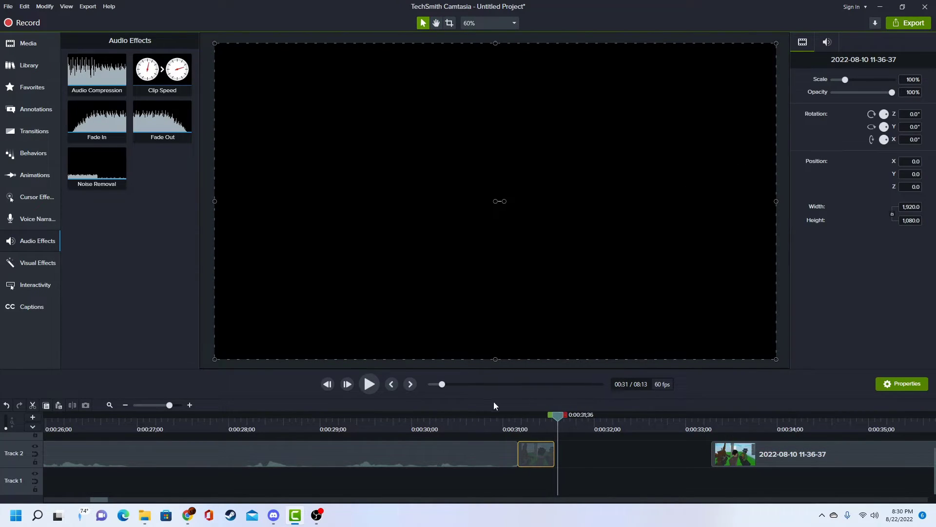
pyautogui.press('Delete')
pyautogui.moveTo(730, 457); pyautogui.dragTo(535, 456)
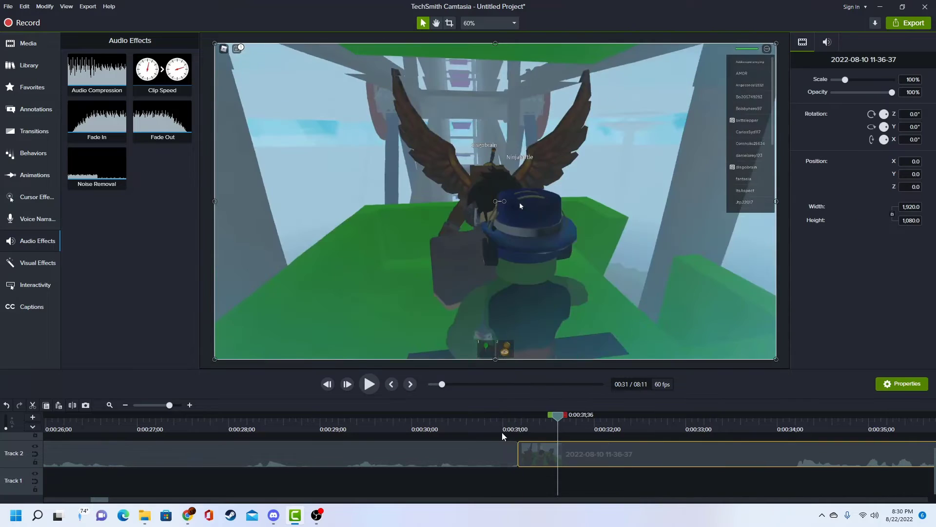
# - Play across the join between the two clips at about 0:00:31 until nearly 0:00:35
pyautogui.click(510, 428)
pyautogui.press('space')
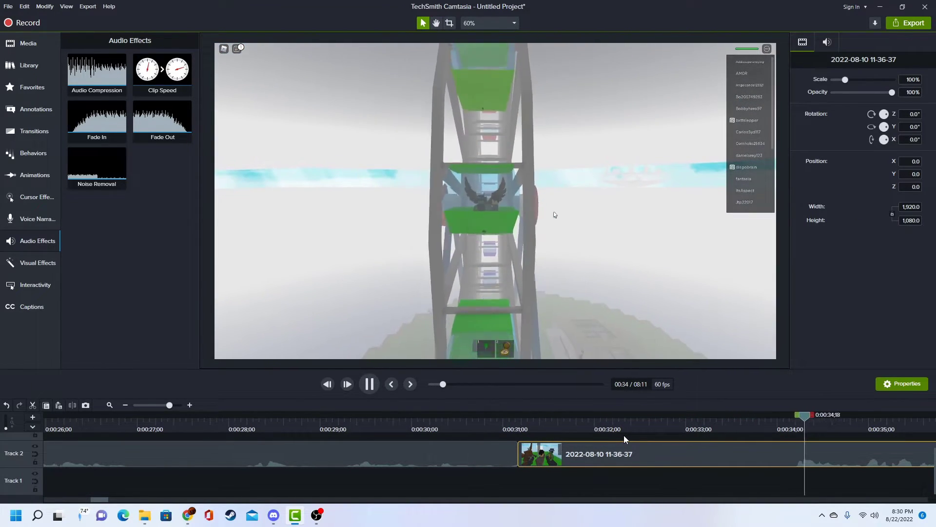
pyautogui.press('space')
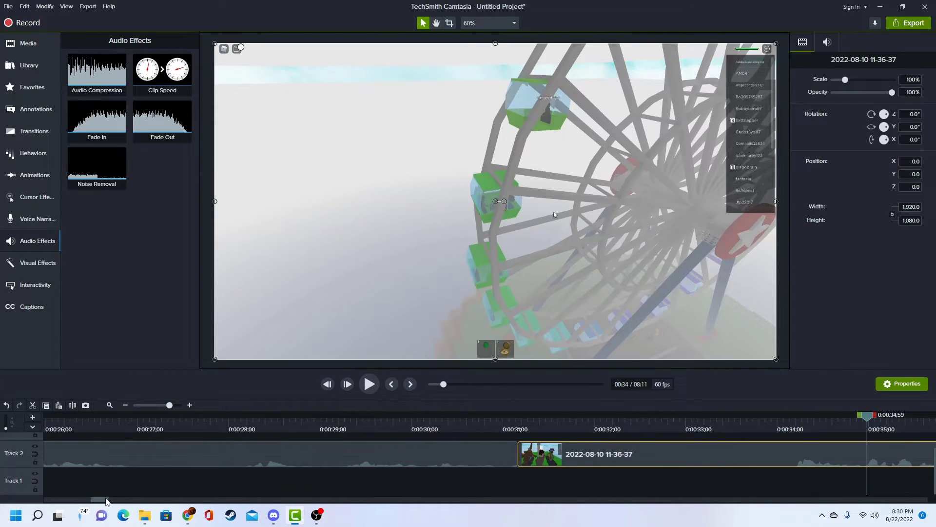
# - Split the Track 2 clip at 0:00:34;10 and again at 0:00:35;43 to isolate a short section
pyautogui.moveTo(106, 501); pyautogui.dragTo(116, 501)
pyautogui.click(321, 428)
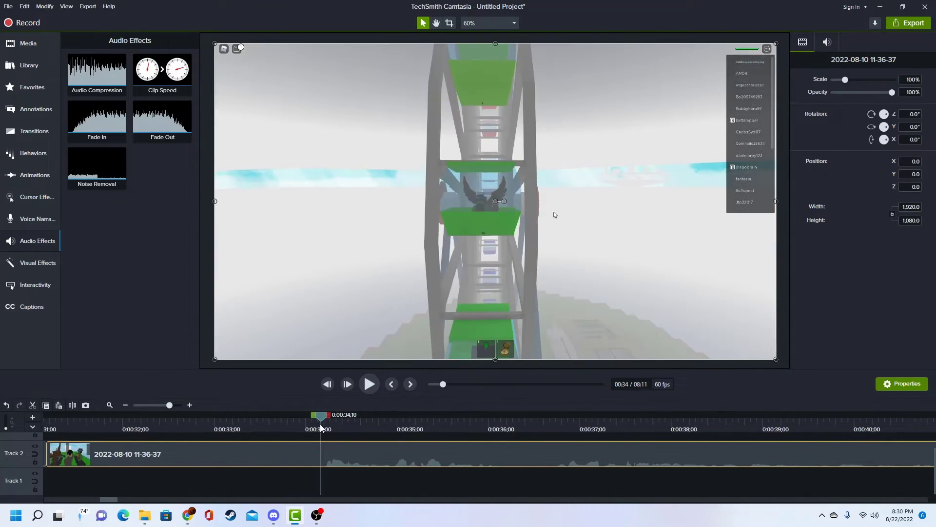
pyautogui.click(72, 405)
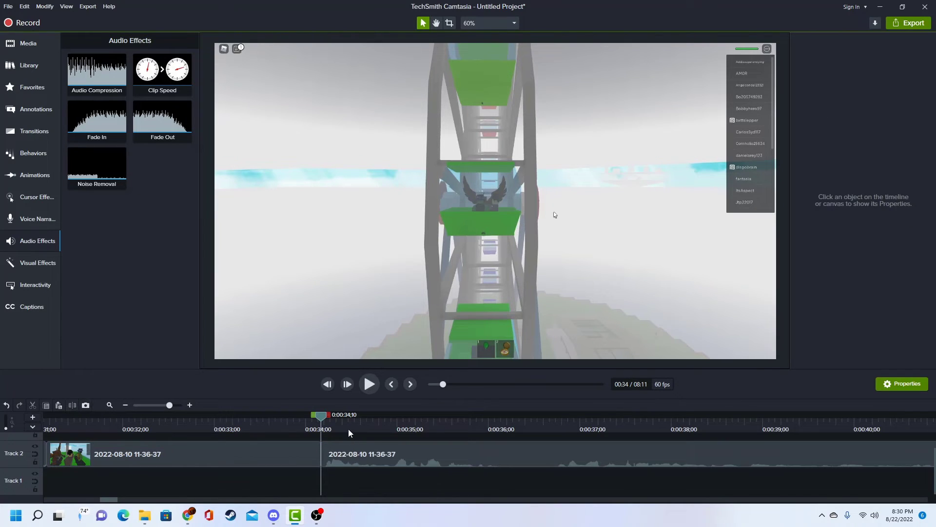
pyautogui.click(405, 428)
pyautogui.click(462, 427)
pyautogui.click(403, 455)
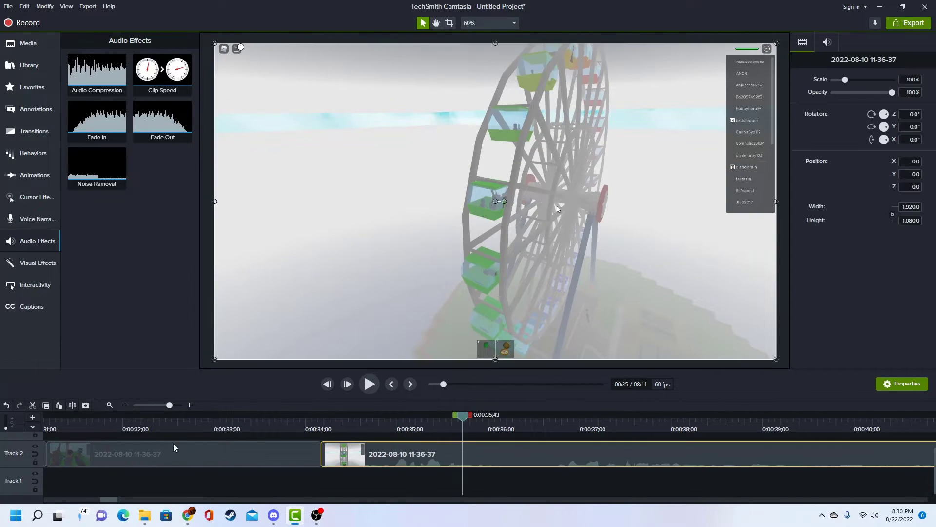
pyautogui.click(72, 405)
# - Apply the Clip Speed effect to the section starting at 0:00:34;10 and enter a speed of 6x
pyautogui.moveTo(334, 423); pyautogui.dragTo(320, 428)
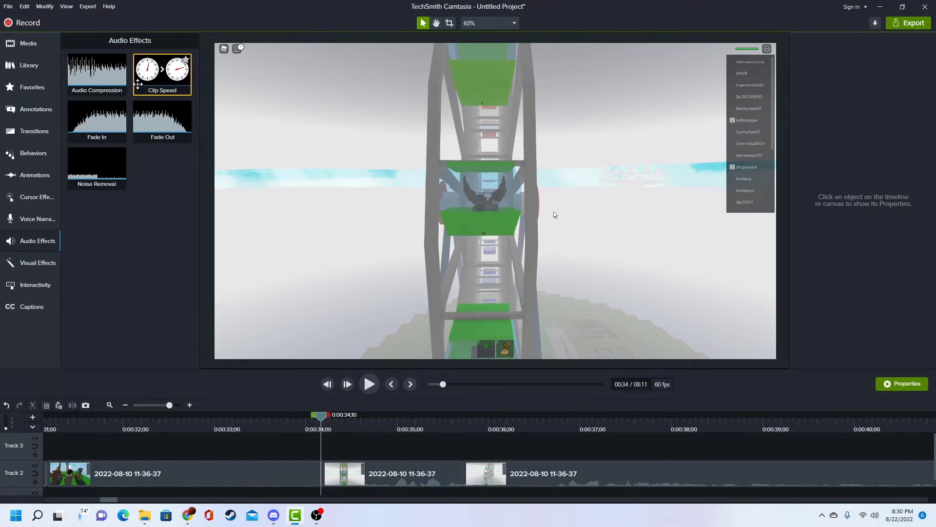
pyautogui.moveTo(163, 73); pyautogui.dragTo(392, 476)
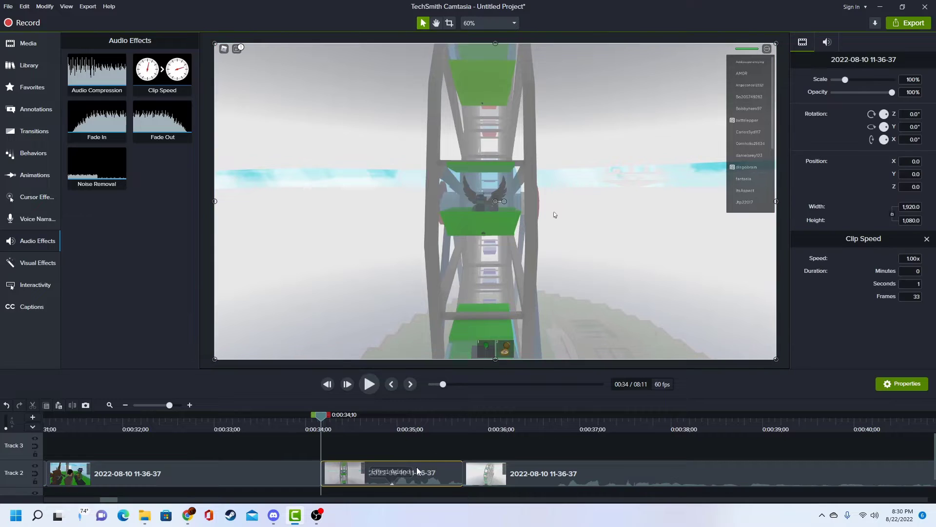
pyautogui.click(914, 260)
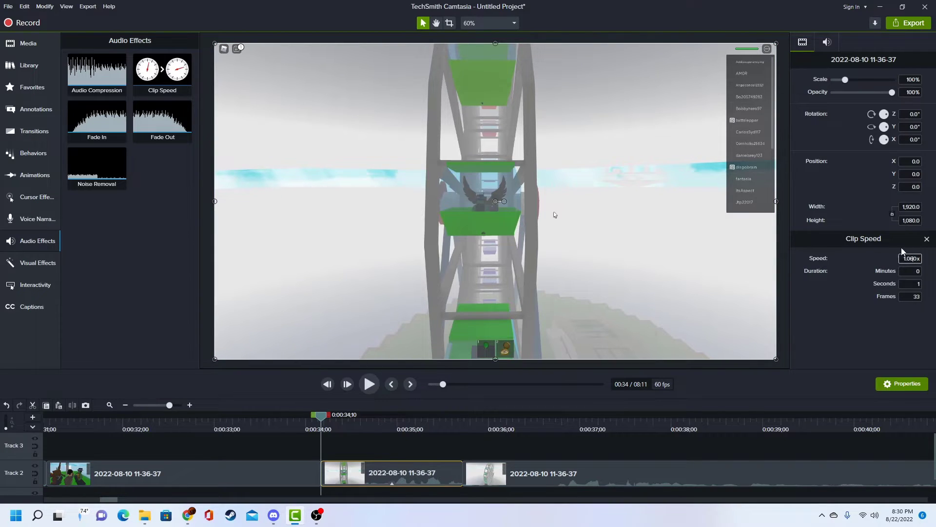
pyautogui.write('1.06')
pyautogui.press('Return')
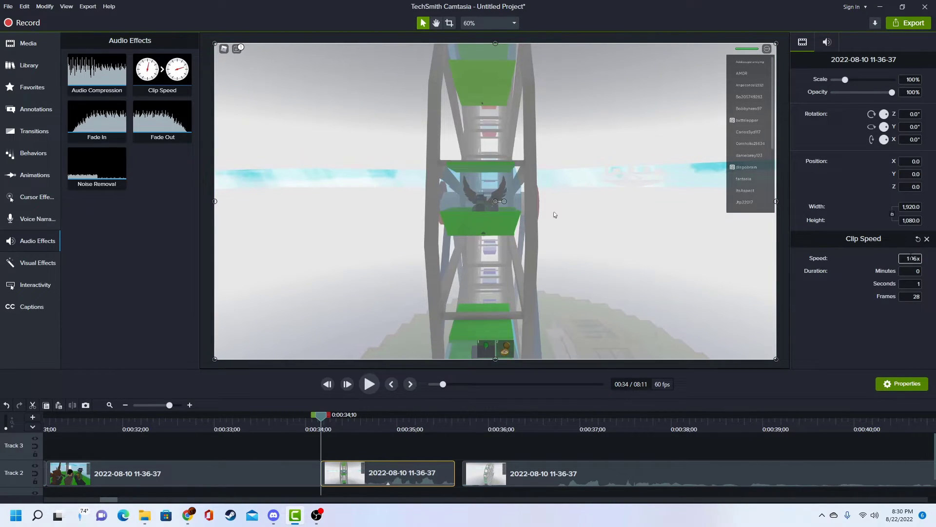
pyautogui.write('6x')
pyautogui.press('Return')
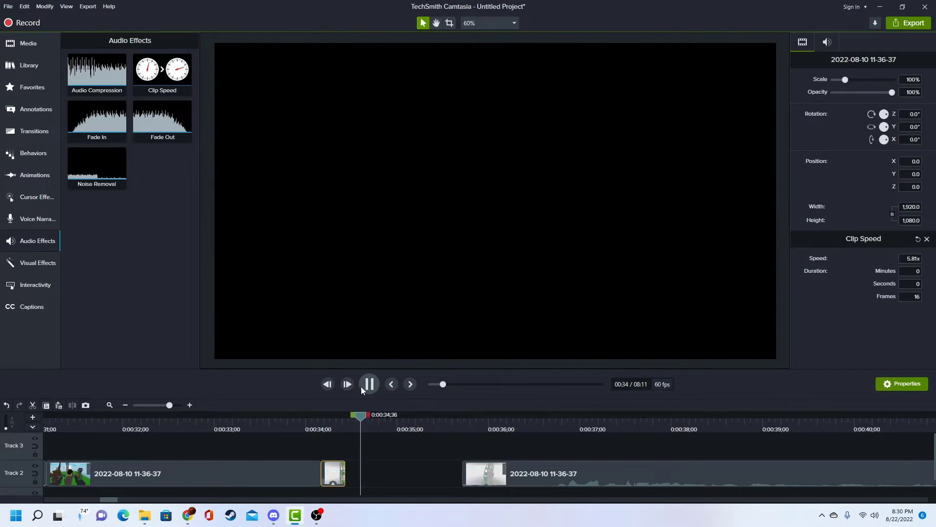
# - Play the sped-up section starting from 0:00:33;49
pyautogui.click(361, 387)
pyautogui.moveTo(339, 421); pyautogui.dragTo(288, 415)
pyautogui.press('space')
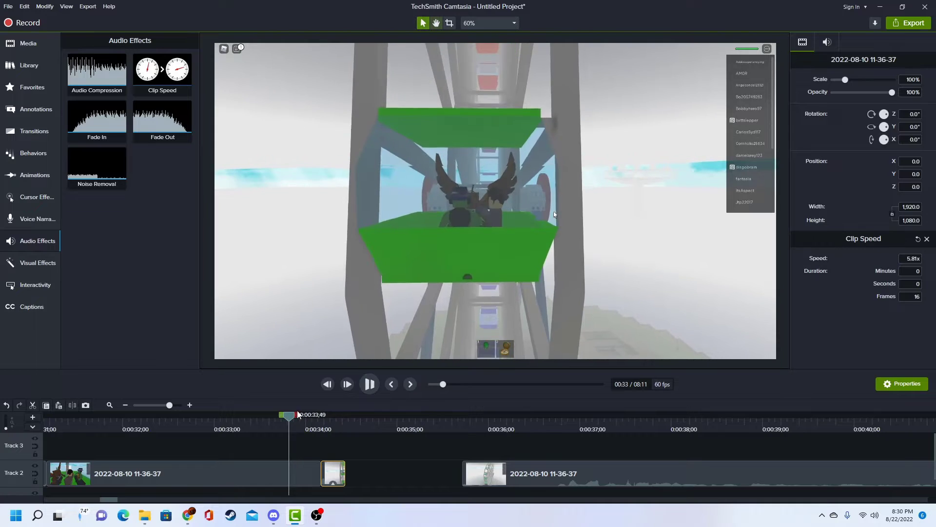
pyautogui.press('space')
# - Enter a speed of 100x for the short section and play across it from just before its start
pyautogui.moveTo(370, 415); pyautogui.dragTo(339, 425)
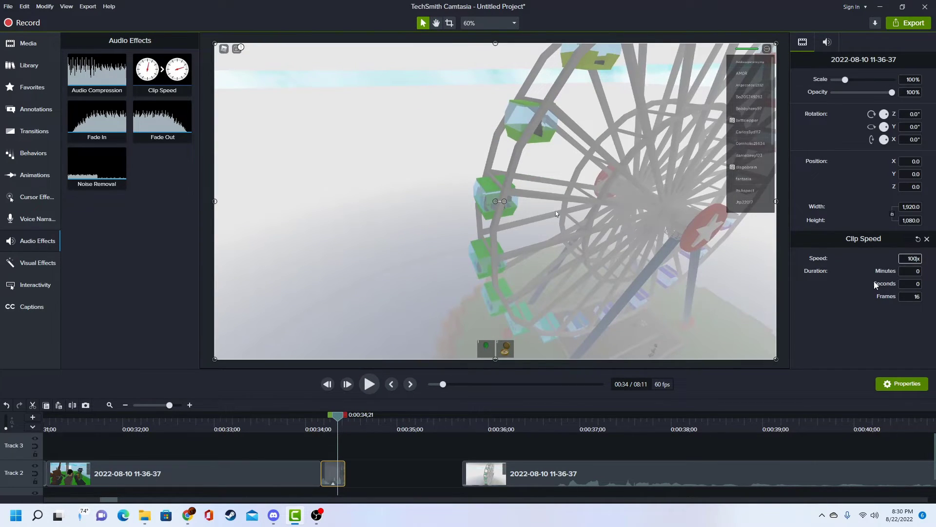
pyautogui.press('Return')
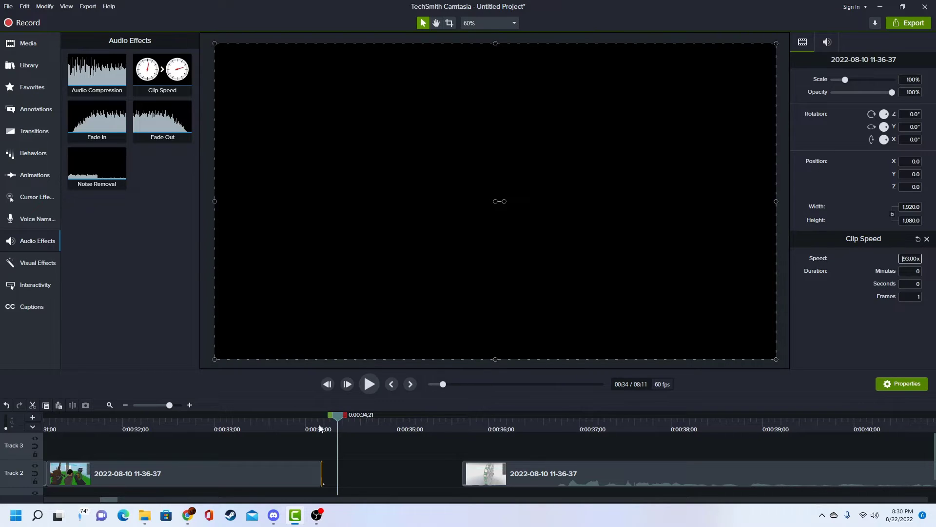
pyautogui.click(298, 423)
pyautogui.click(335, 451)
pyautogui.press('space')
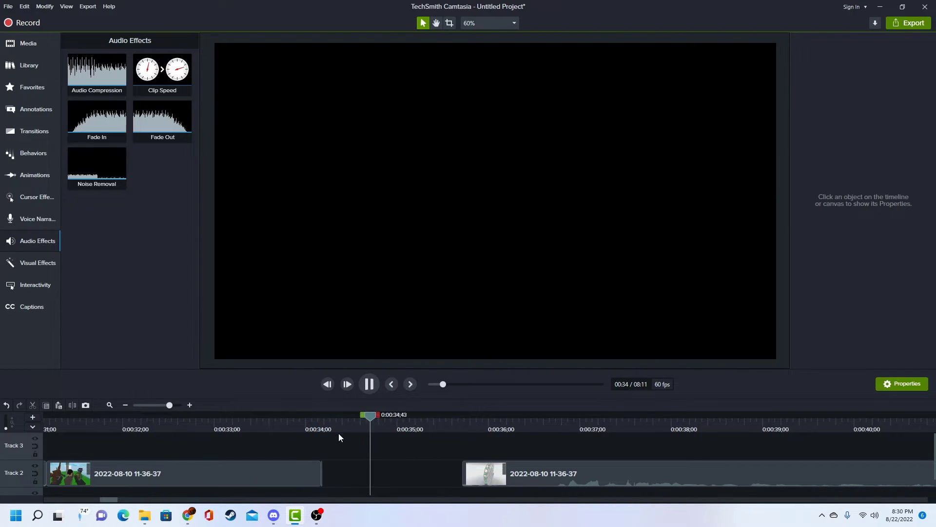
pyautogui.press('space')
# - Replay the 100x section at close timeline scale, starting from 0:00:34;10
pyautogui.moveTo(178, 405); pyautogui.dragTo(212, 429)
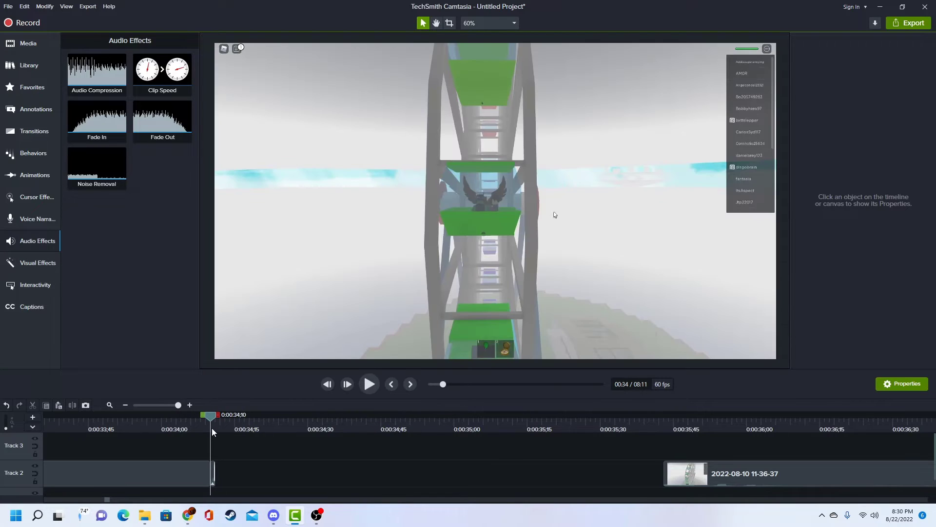
pyautogui.press('space')
pyautogui.press('space')
pyautogui.click(212, 428)
pyautogui.press('space')
pyautogui.click(212, 426)
# - Move the following clip against the end of the 100x section on Track 2 and play across the join
pyautogui.moveTo(756, 489); pyautogui.dragTo(294, 481)
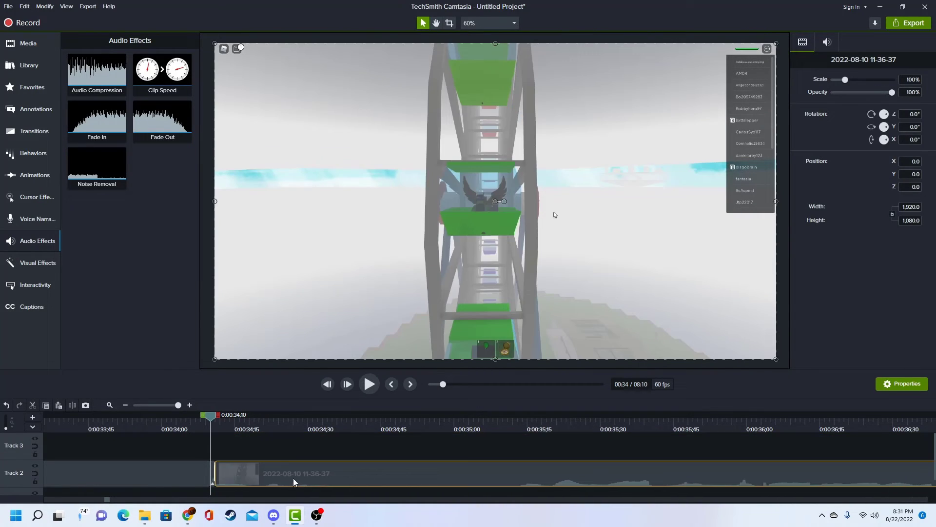
pyautogui.moveTo(210, 417); pyautogui.dragTo(82, 405)
pyautogui.press('space')
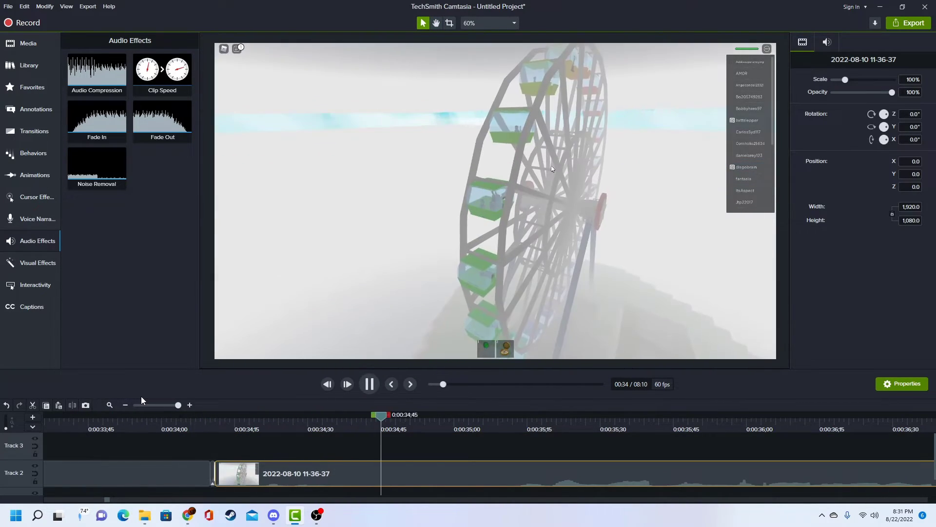
pyautogui.press('space')
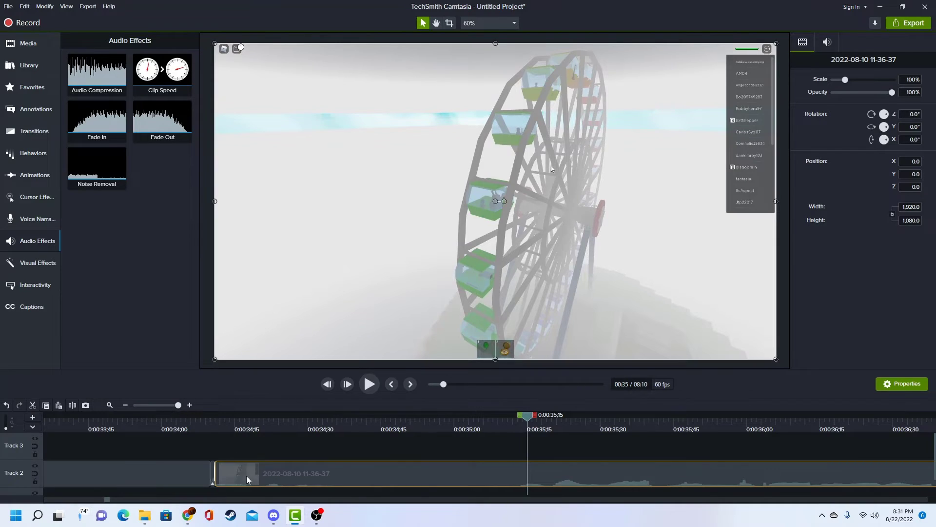
# - Move the following clip up to Track 3 and back to Track 2, leaving a gap after the 100x section
pyautogui.moveTo(236, 467); pyautogui.dragTo(246, 441)
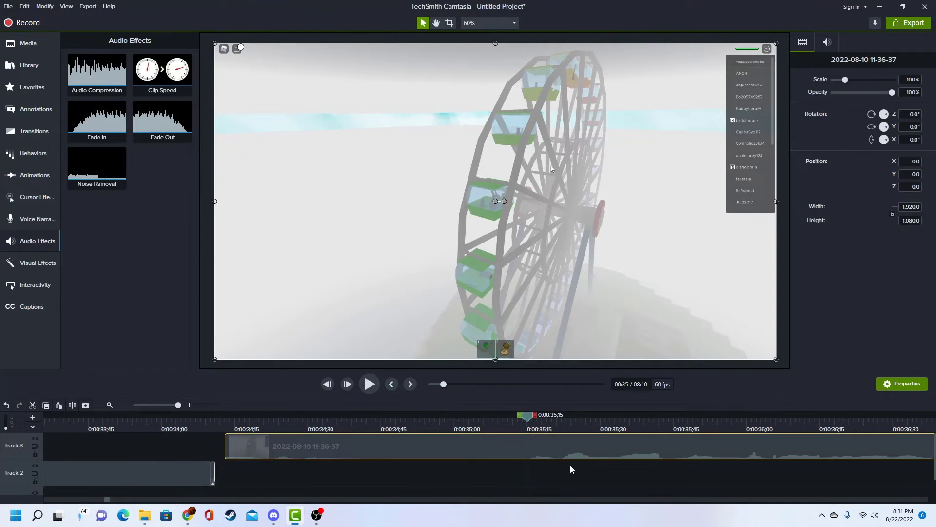
pyautogui.moveTo(616, 483); pyautogui.dragTo(643, 480)
pyautogui.moveTo(186, 422)
pyautogui.mouseDown()
pyautogui.moveTo(148, 406)
pyautogui.moveTo(184, 405)
pyautogui.mouseUp()
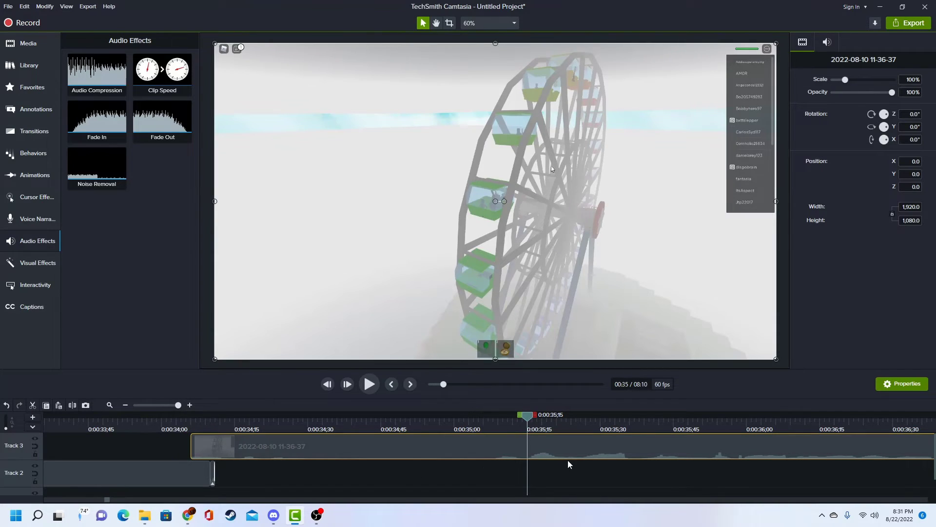
pyautogui.moveTo(567, 460); pyautogui.dragTo(576, 464)
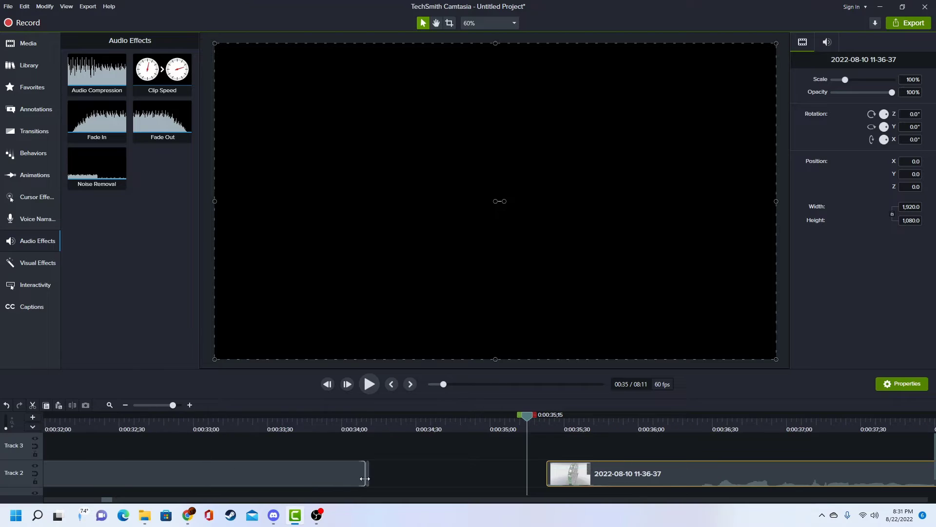
pyautogui.moveTo(363, 473); pyautogui.dragTo(368, 473)
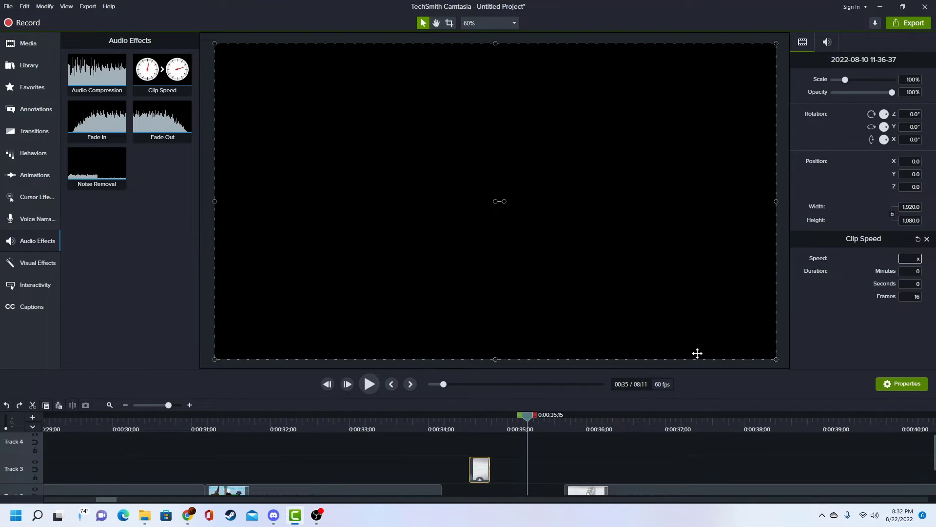
# - Set the short Track 3 clip's speed to 0.30x and play the slowed clip through
pyautogui.press('Return')
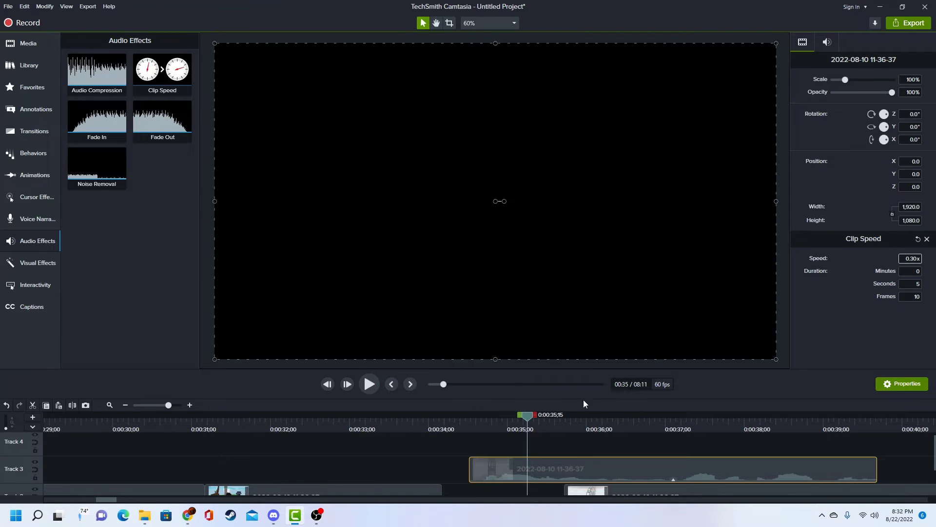
pyautogui.moveTo(527, 416); pyautogui.dragTo(381, 416)
pyautogui.press('space')
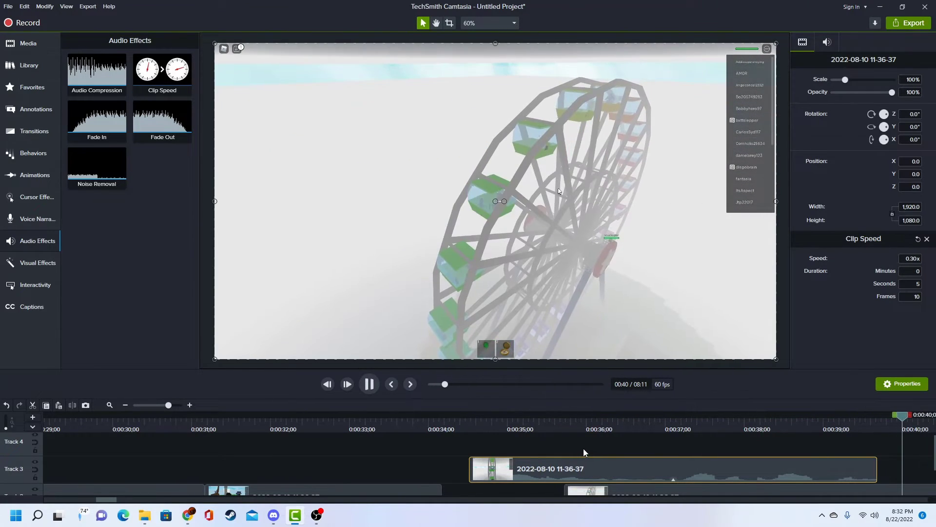
pyautogui.press('space')
pyautogui.click(489, 423)
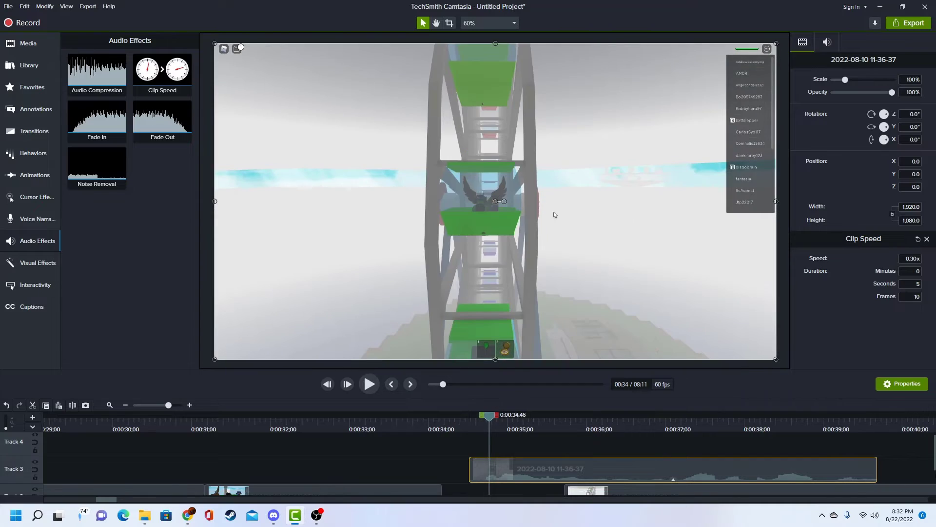
# - Extend the end of the slowed Track 3 clip to a duration of 5 seconds 33 frames and play it
pyautogui.moveTo(873, 463); pyautogui.dragTo(888, 470)
pyautogui.click(837, 419)
pyautogui.press('space')
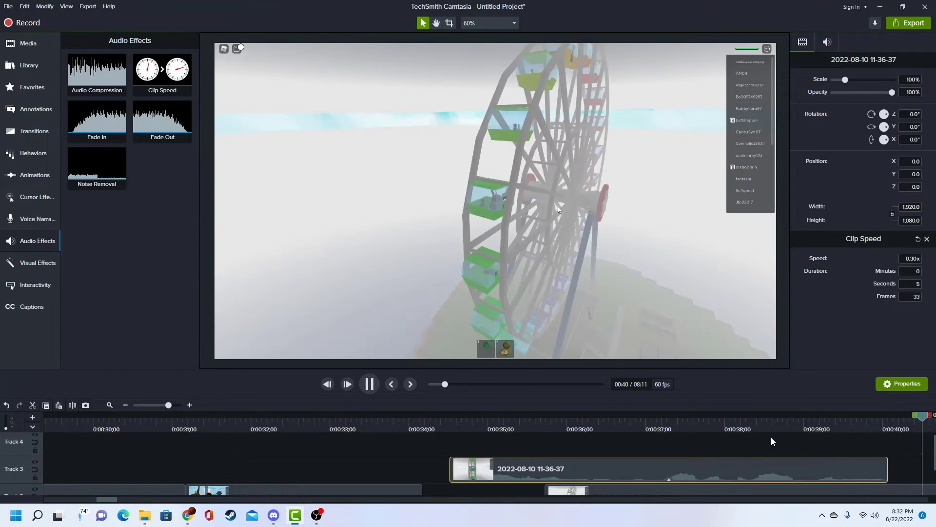
pyautogui.press('space')
pyautogui.click(543, 427)
pyautogui.press('space')
pyautogui.press('space')
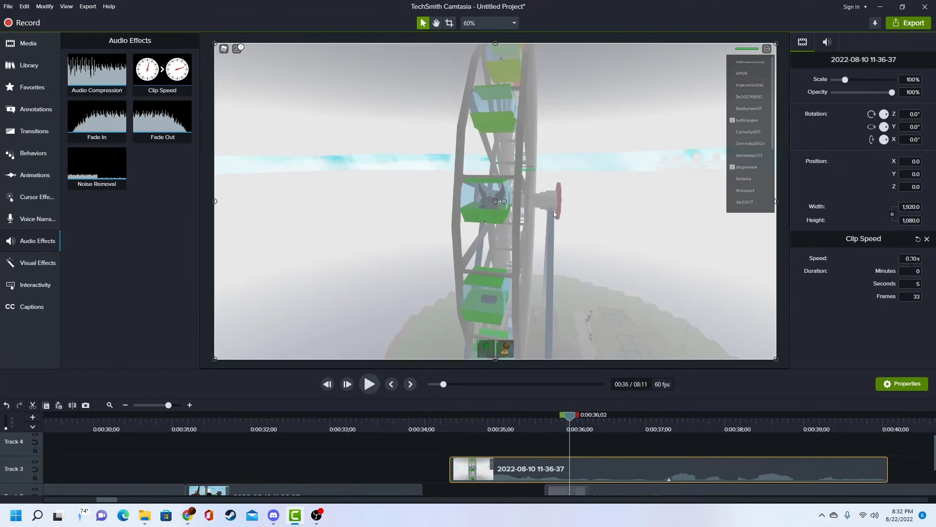
# - Slow the Track 3 clip further, first to 0.20x and finally to 0.10x
pyautogui.write('0.20')
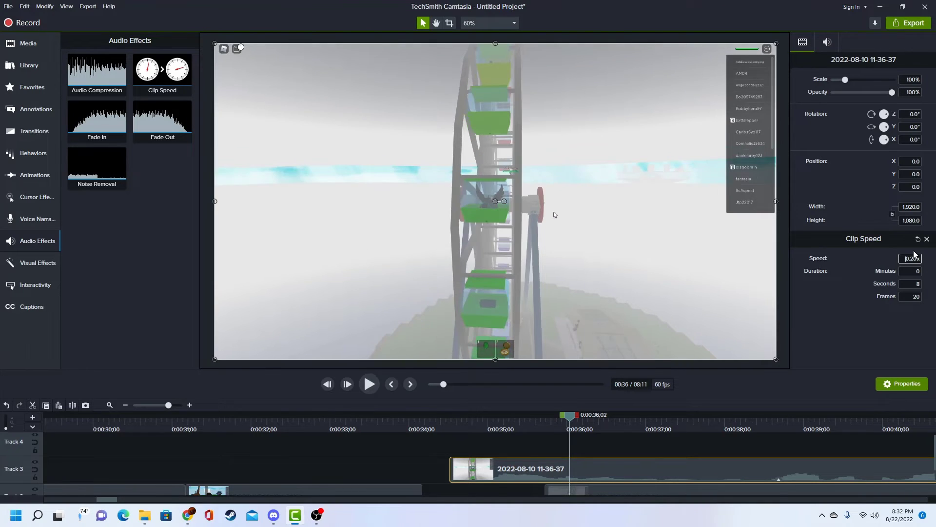
pyautogui.write('0')
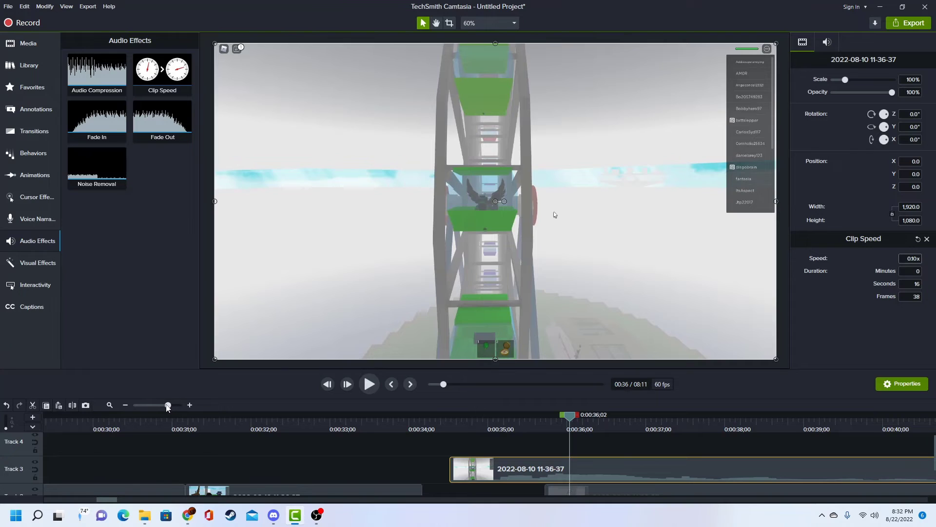
# - Play part of the slowed Track 3 clip and set its speed to 0.01x
pyautogui.moveTo(167, 408); pyautogui.dragTo(164, 407)
pyautogui.press('space')
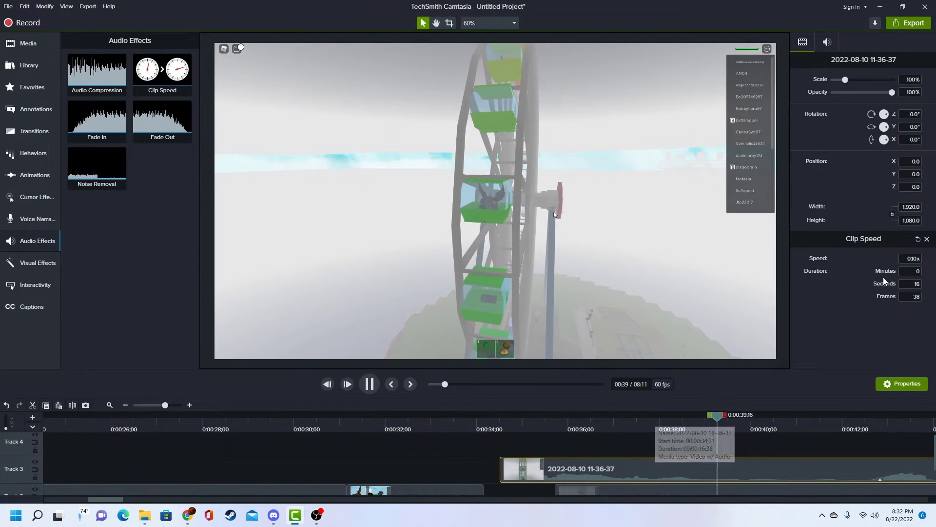
pyautogui.press('space')
pyautogui.click(915, 258)
pyautogui.write('0')
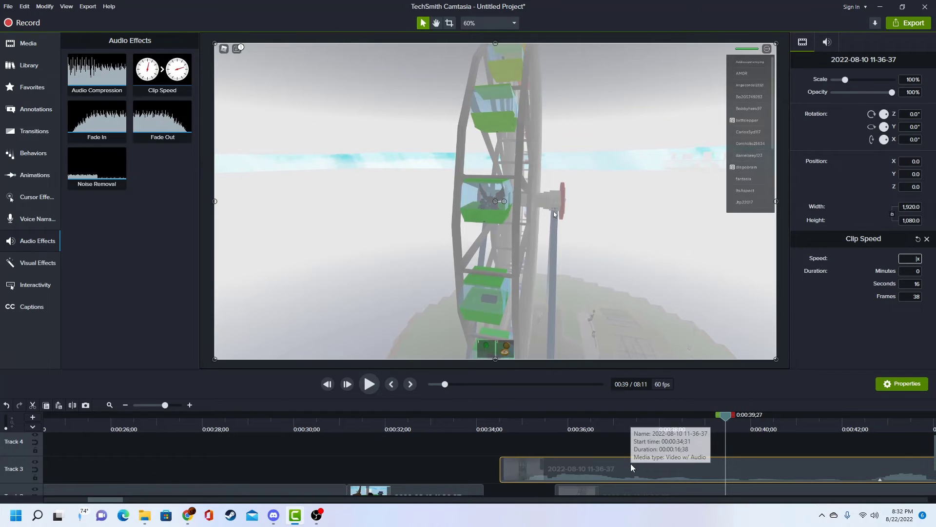
pyautogui.write('.01')
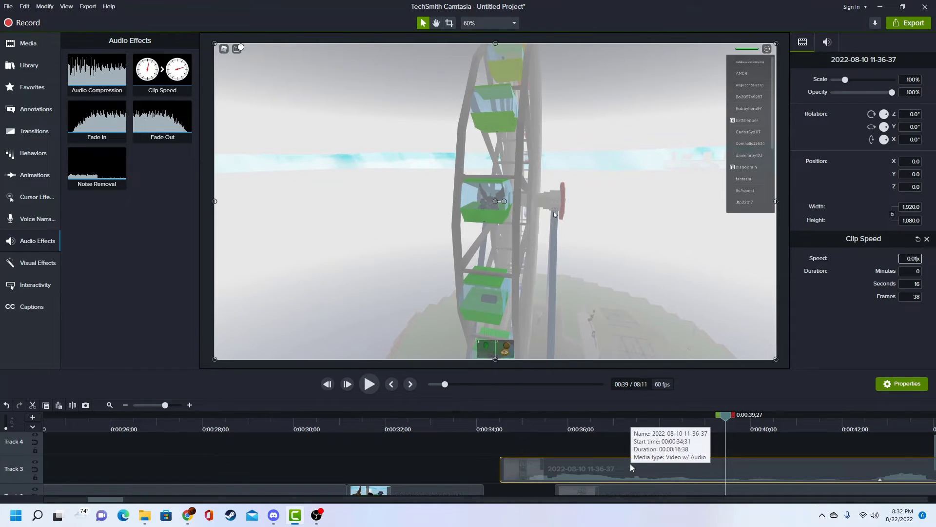
pyautogui.press('Return')
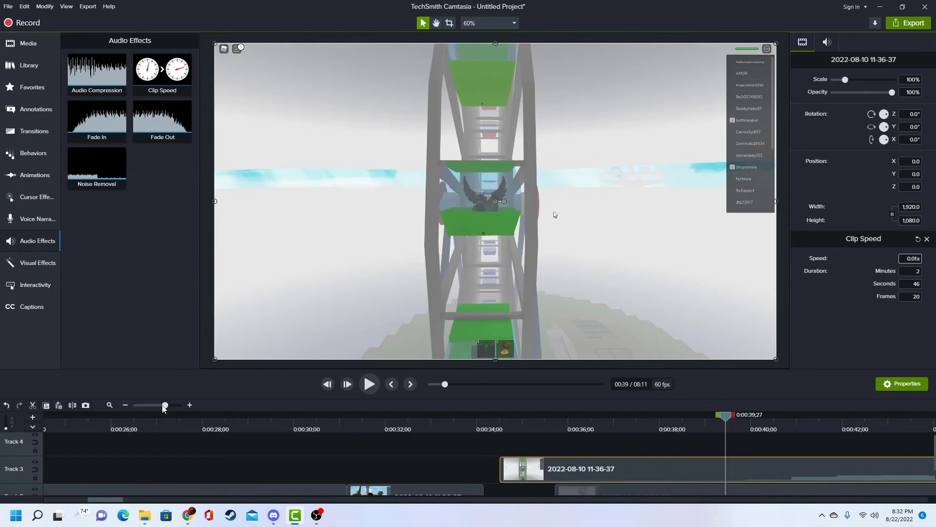
# - Preview the slowed Track 3 clip and move the long following clip down to Track 1, starting after the Track 3 clip ends
pyautogui.moveTo(163, 408); pyautogui.dragTo(136, 405)
pyautogui.press('space')
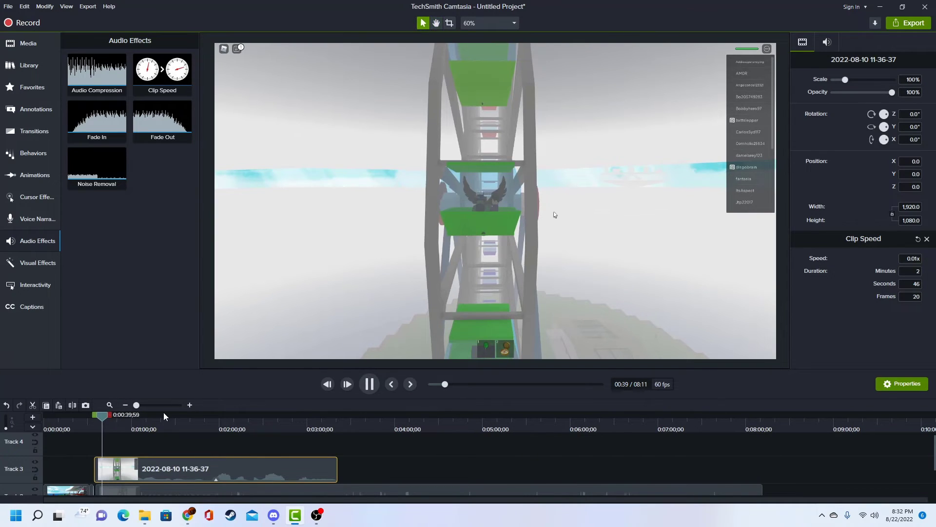
pyautogui.press('space')
pyautogui.moveTo(170, 495); pyautogui.dragTo(413, 494)
pyautogui.press('space')
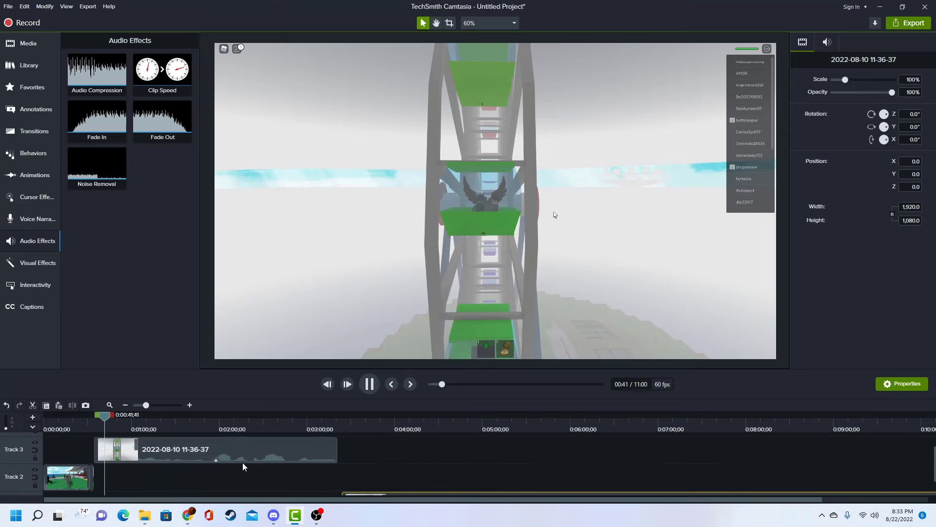
# - Set the Track 3 clip's speed back to 0.10x and play it from its start
pyautogui.click(191, 470)
pyautogui.scroll(1, 185, 470)
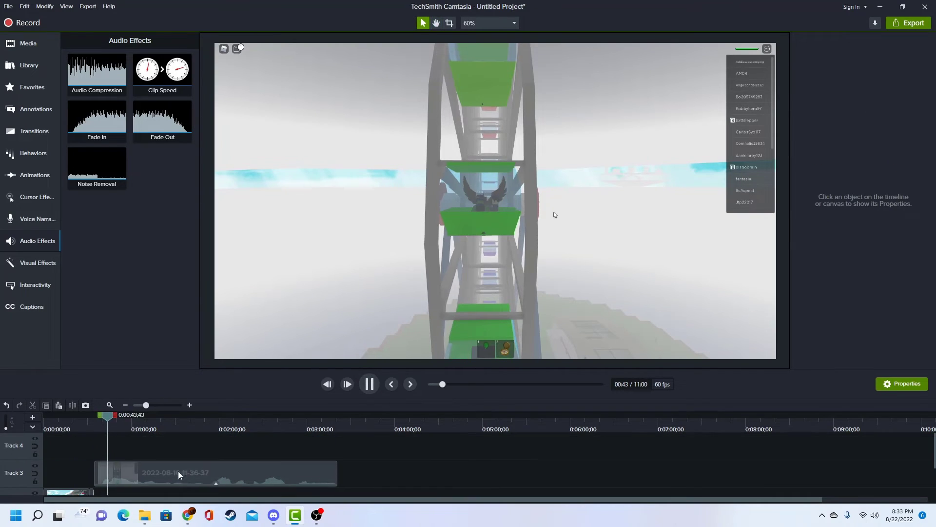
pyautogui.click(278, 471)
pyautogui.click(916, 258)
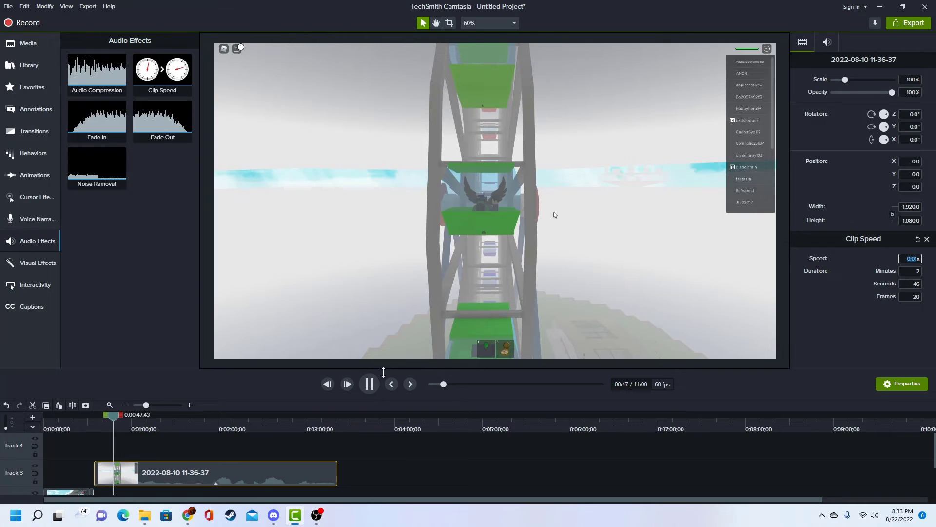
pyautogui.write('0.')
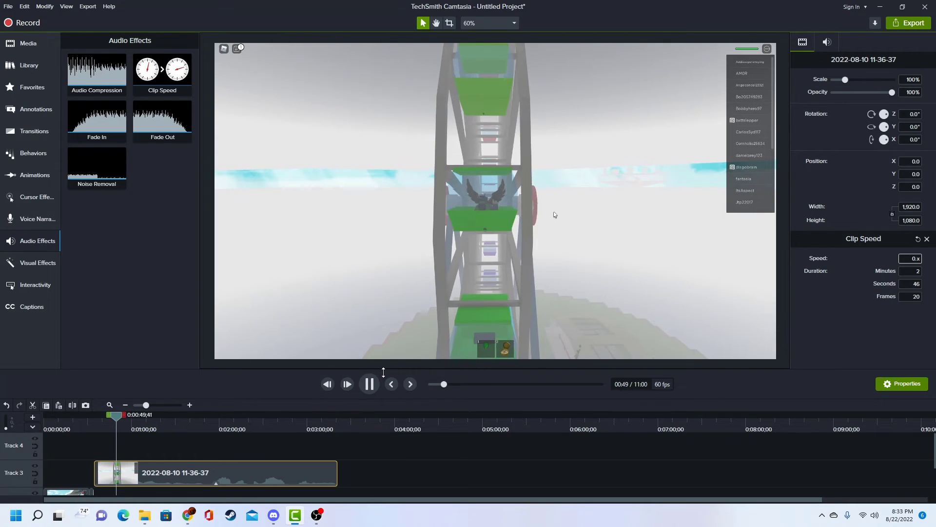
pyautogui.write('0')
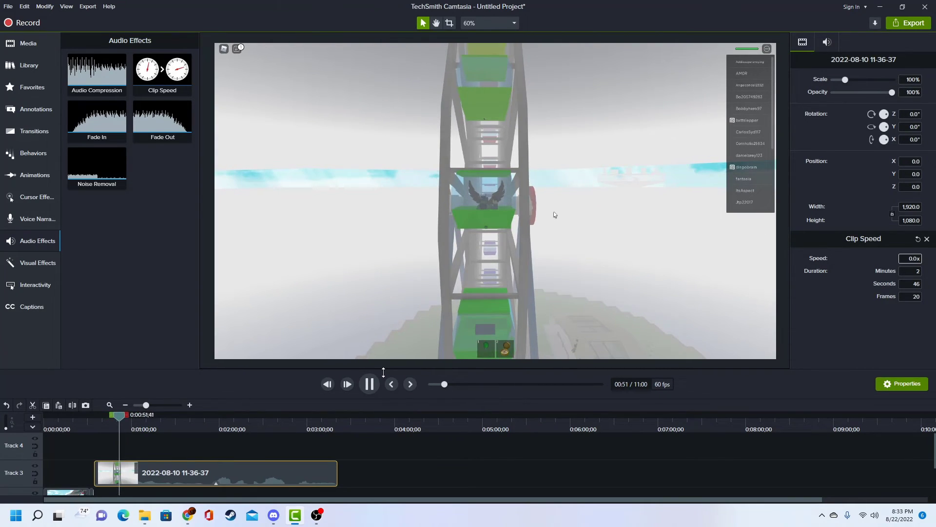
pyautogui.press('Return')
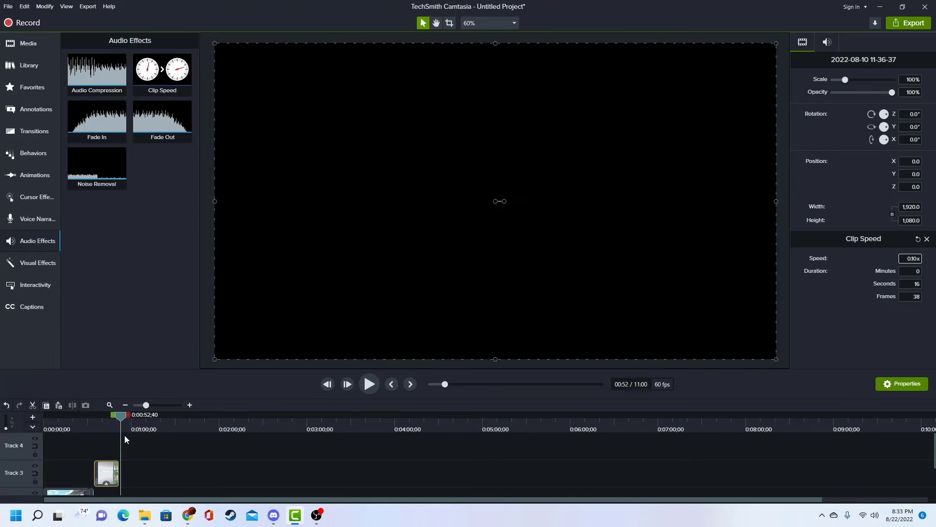
pyautogui.click(97, 427)
pyautogui.press('space')
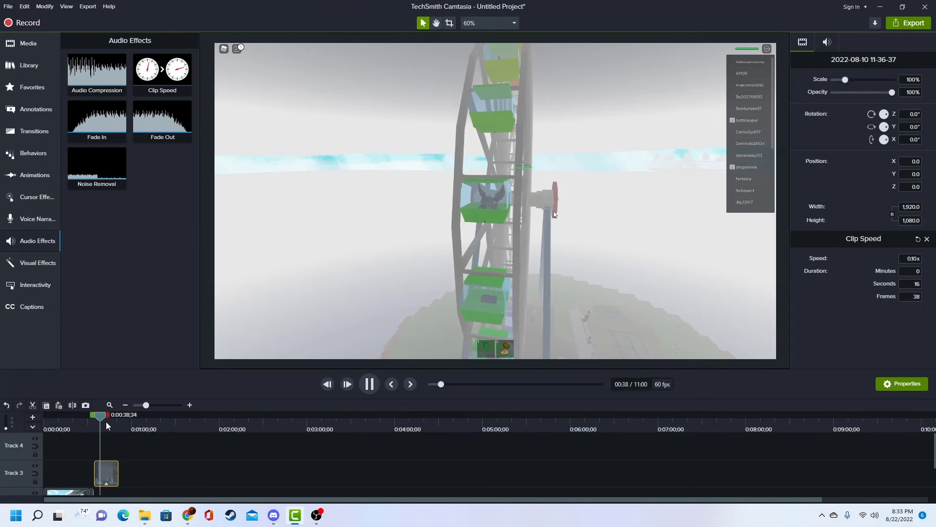
# - Stop playback and move the long gameplay clip from Track 1 up to Track 2, next to the opening clip
pyautogui.click(144, 445)
pyautogui.scroll(-1, 144, 444)
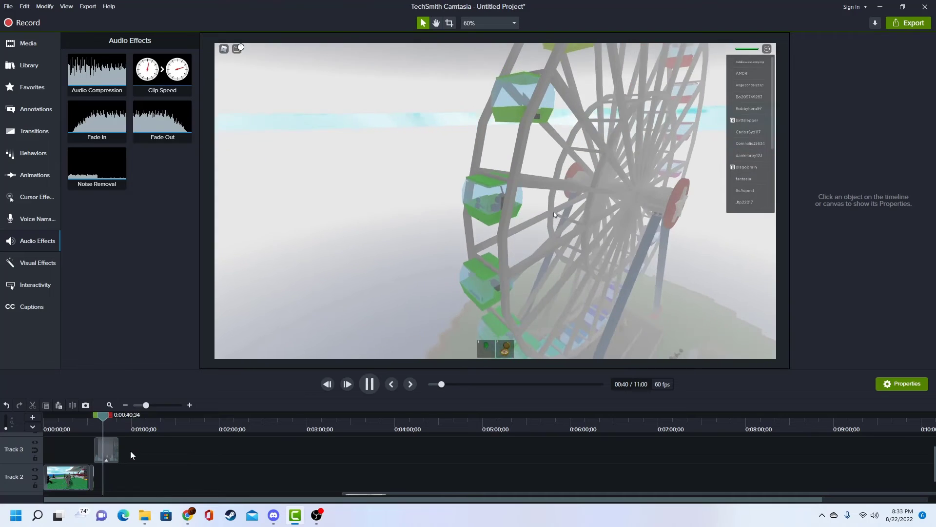
pyautogui.press('space')
pyautogui.scroll(-1, 447, 471)
pyautogui.scroll(1, 424, 476)
pyautogui.scroll(-1, 392, 490)
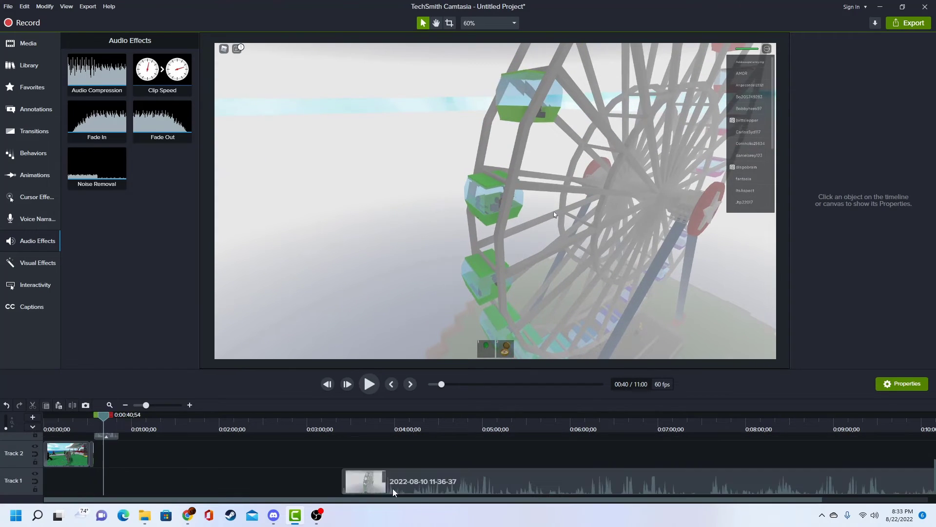
pyautogui.moveTo(392, 487); pyautogui.dragTo(395, 449)
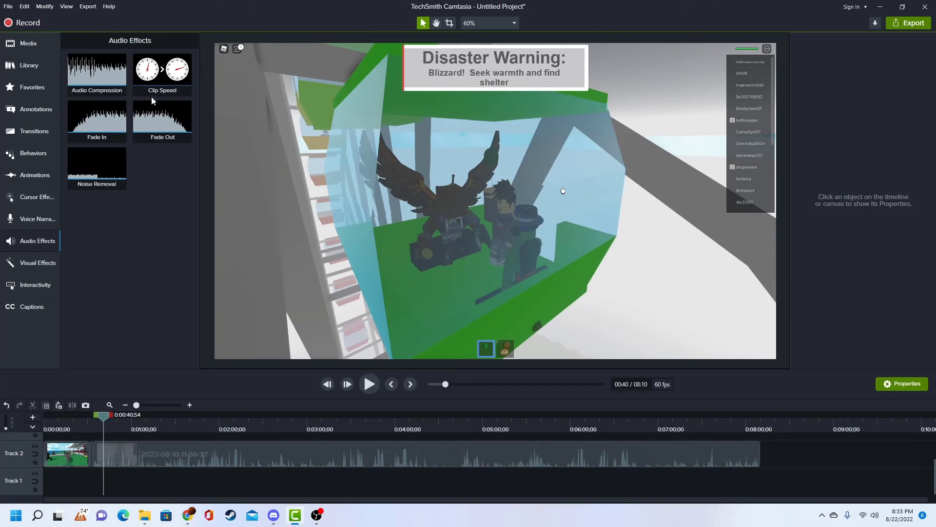
# - Look through the interactivity, visual effects, audio effects, voice narration, cursor effects, animations, behaviors and transitions tools
pyautogui.click(31, 283)
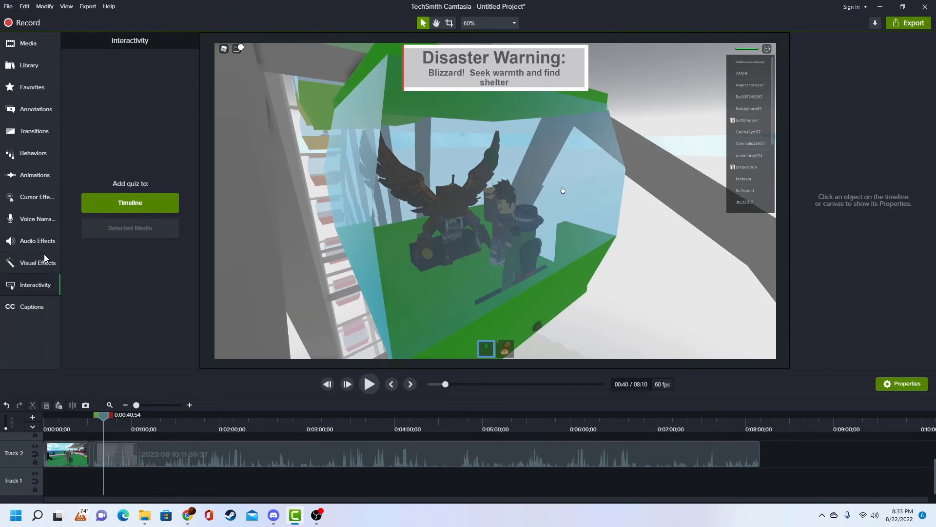
pyautogui.click(44, 255)
pyautogui.click(36, 280)
pyautogui.click(34, 242)
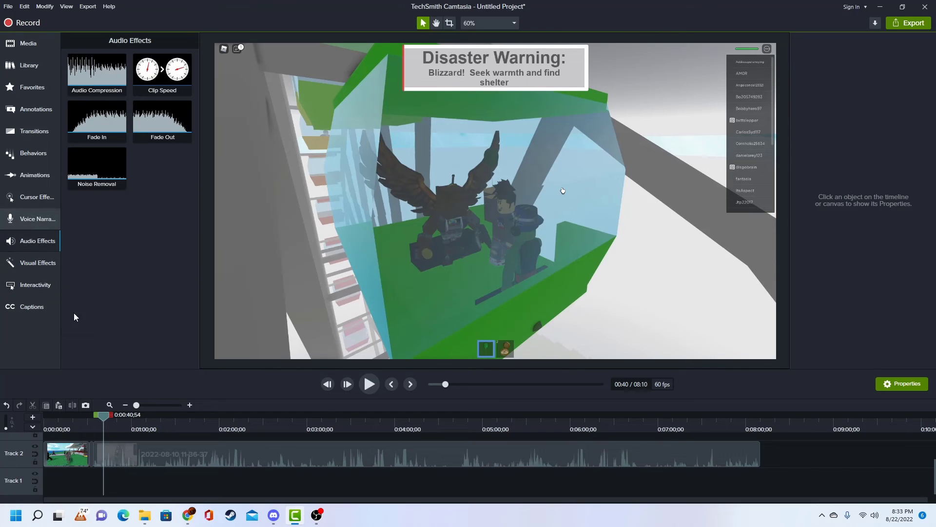
pyautogui.click(39, 221)
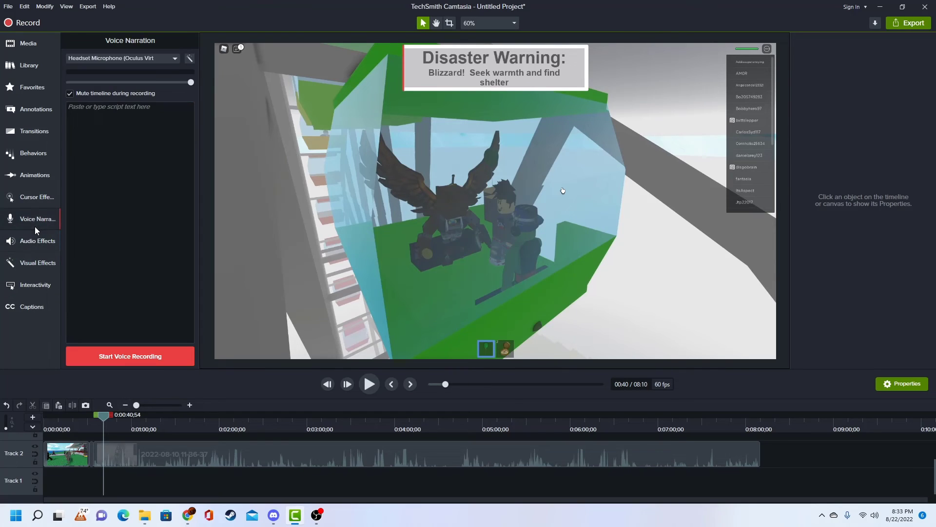
pyautogui.click(30, 204)
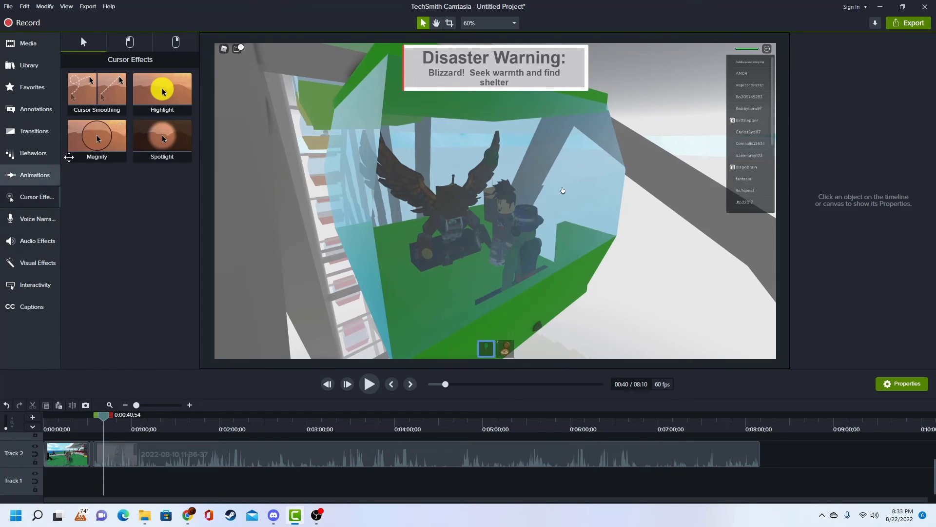
pyautogui.click(35, 175)
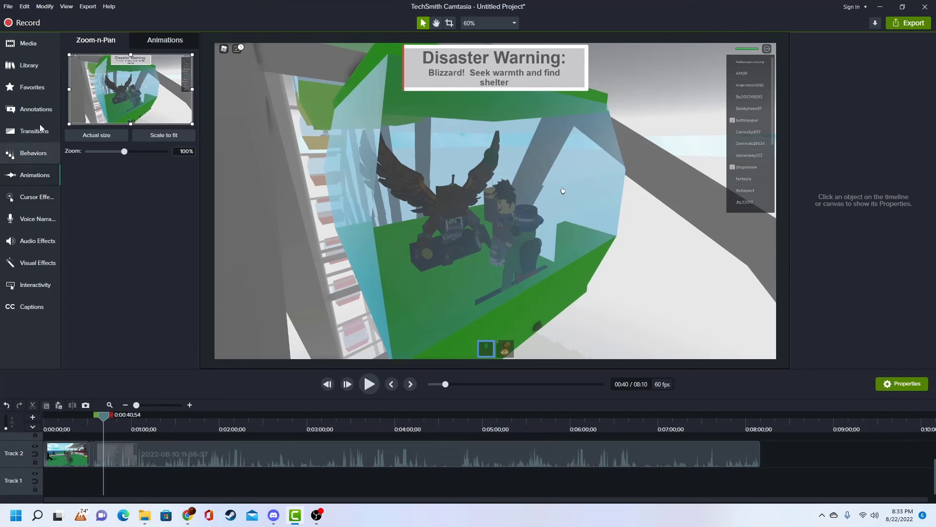
pyautogui.click(39, 154)
pyautogui.click(37, 134)
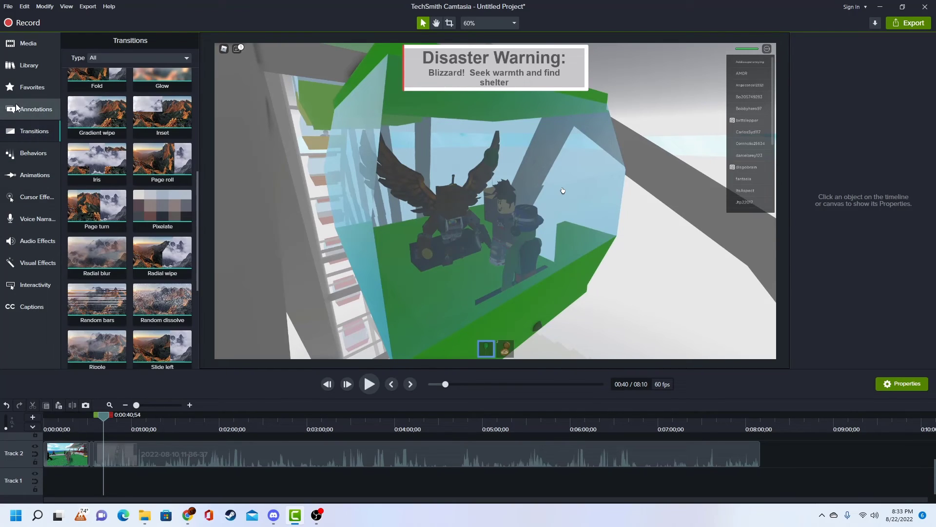
pyautogui.click(20, 161)
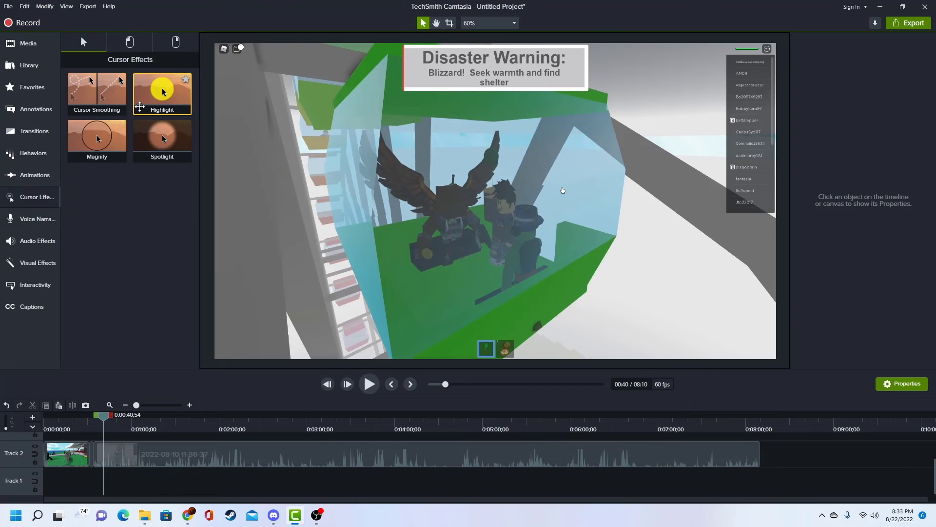
# - Try to apply the Highlight, Left Click Sound and Right Click Ripple cursor effects to the long Track 2 clip
pyautogui.moveTo(162, 90); pyautogui.dragTo(560, 194)
pyautogui.click(130, 42)
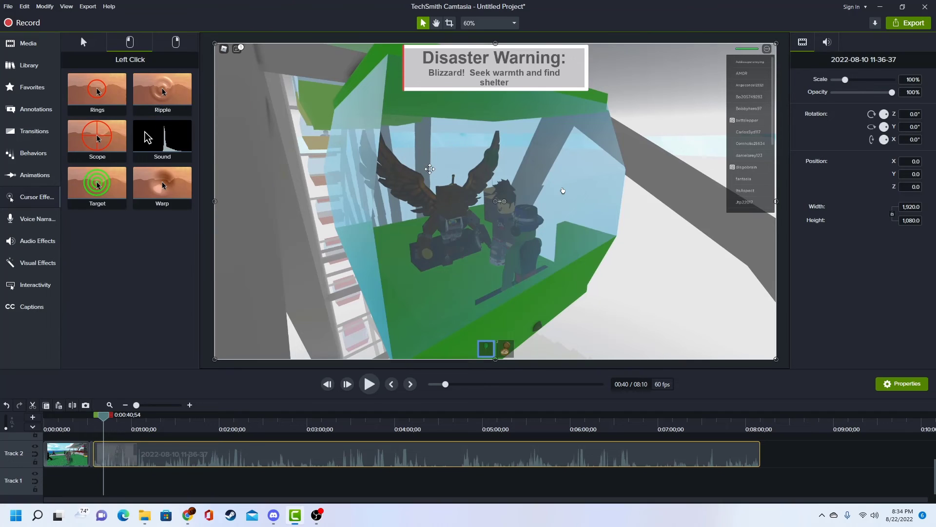
pyautogui.moveTo(163, 139); pyautogui.dragTo(370, 459)
pyautogui.click(176, 43)
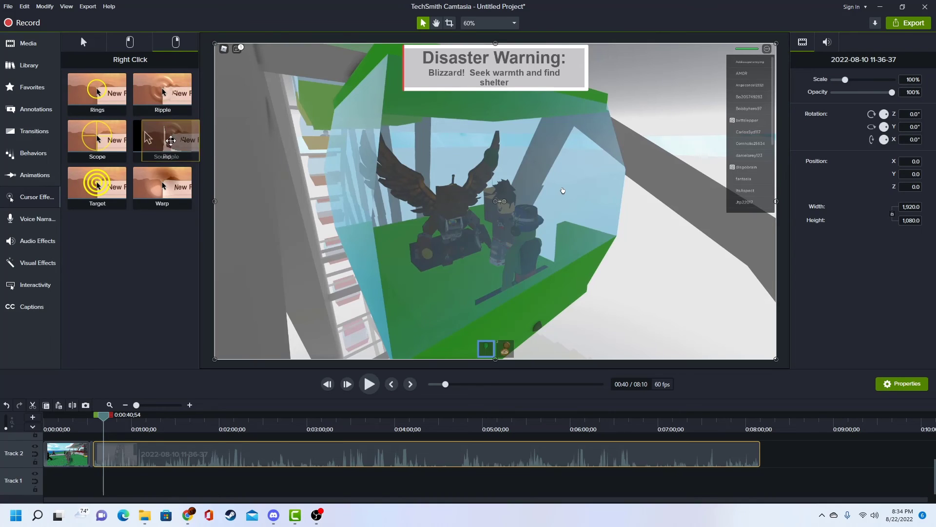
pyautogui.click(84, 43)
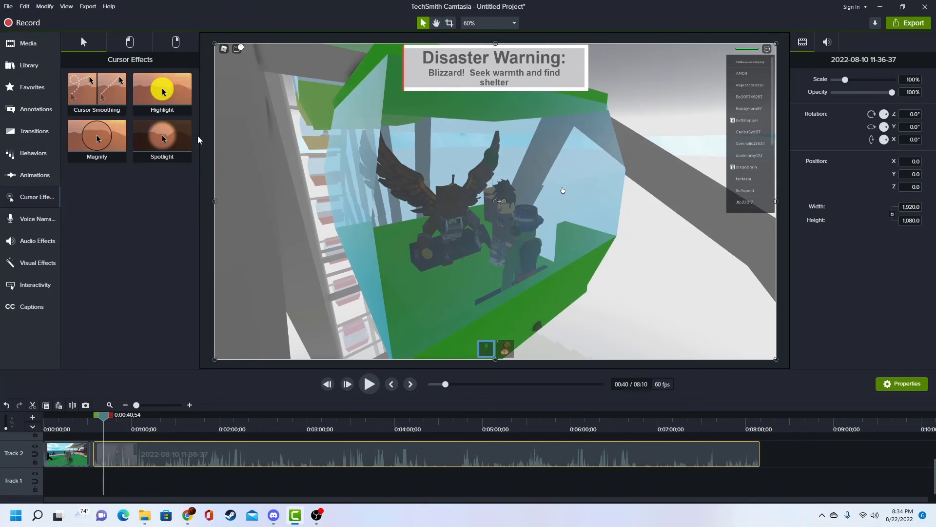